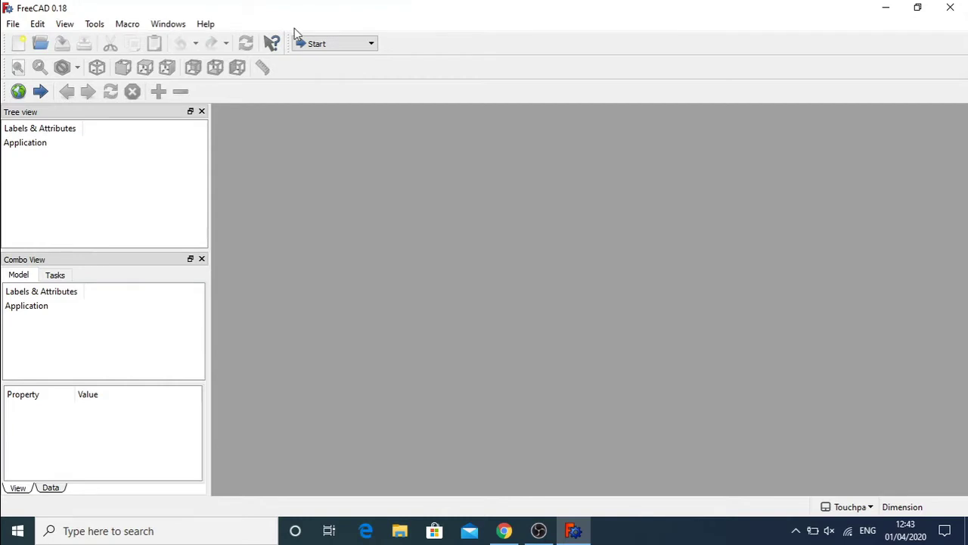
# - Switch to the Sketcher workbench and create a new empty document
pyautogui.click(332, 43)
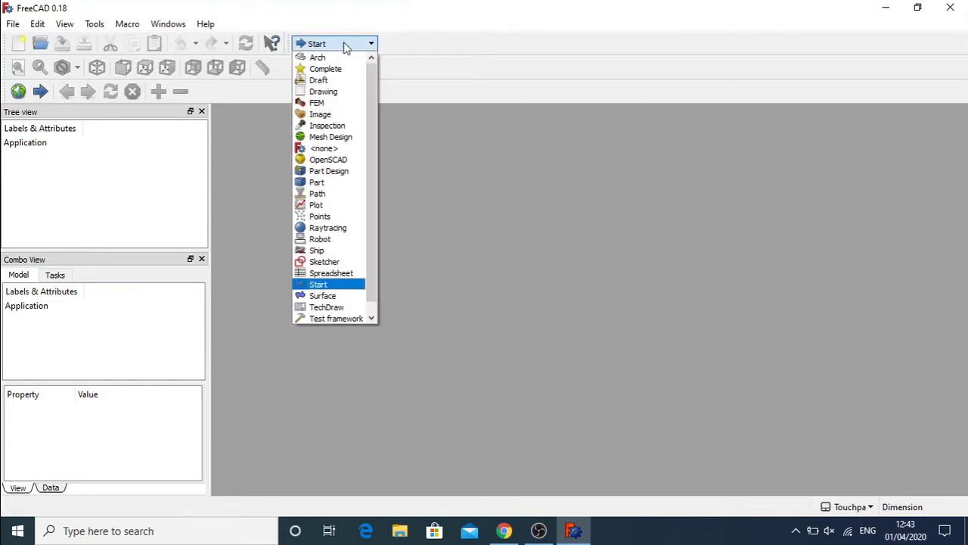
pyautogui.click(333, 261)
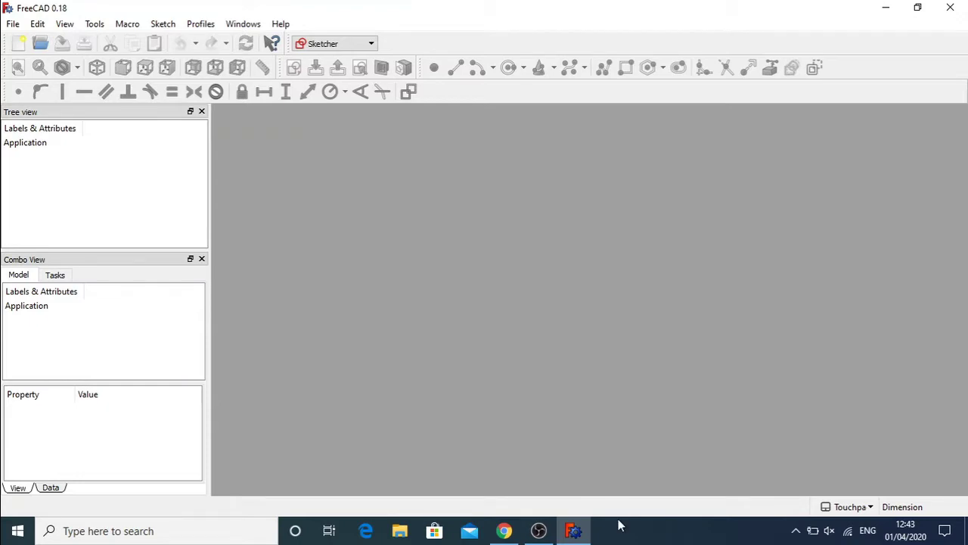
pyautogui.click(573, 532)
pyautogui.click(573, 531)
pyautogui.click(19, 45)
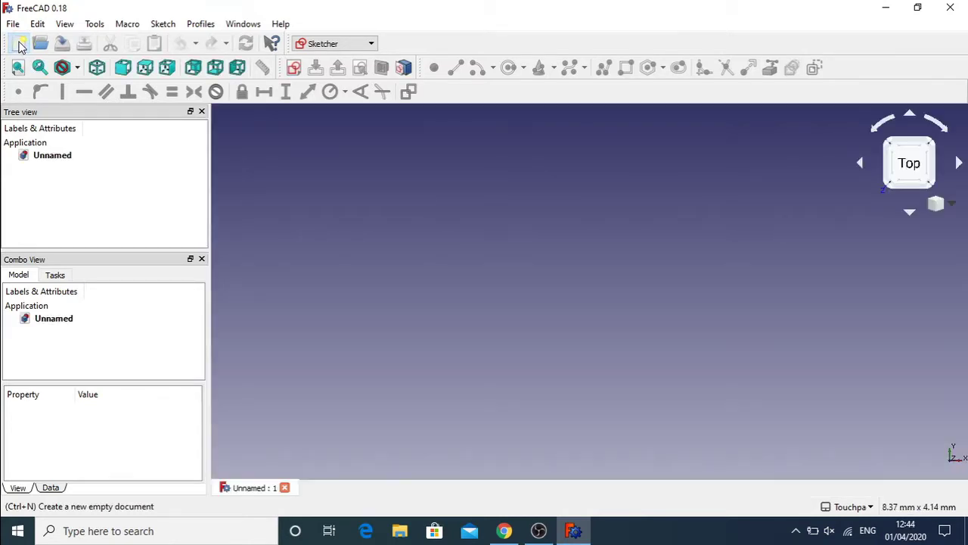
# - Create a new sketch on the XY-Plane with a 0.00 mm offset
pyautogui.click(343, 47)
pyautogui.click(342, 48)
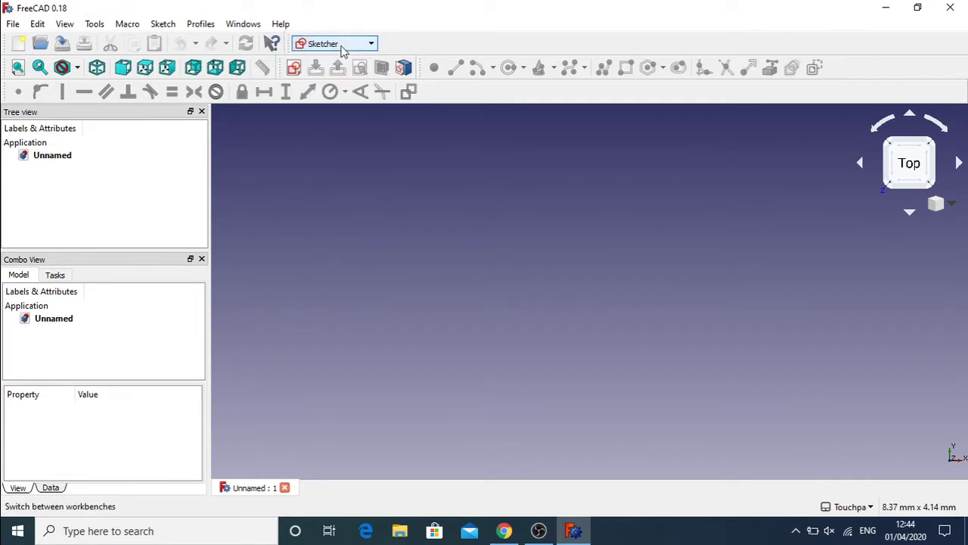
pyautogui.click(293, 74)
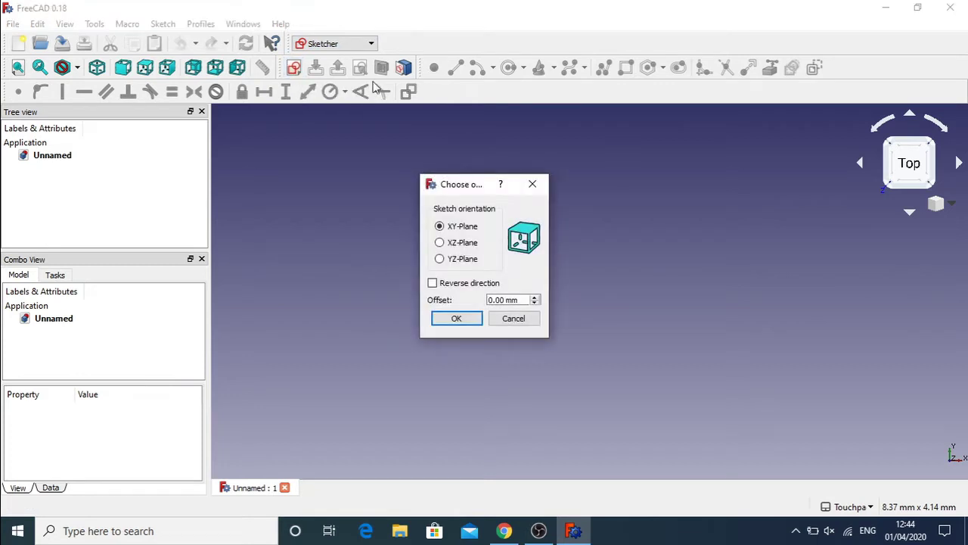
pyautogui.click(462, 323)
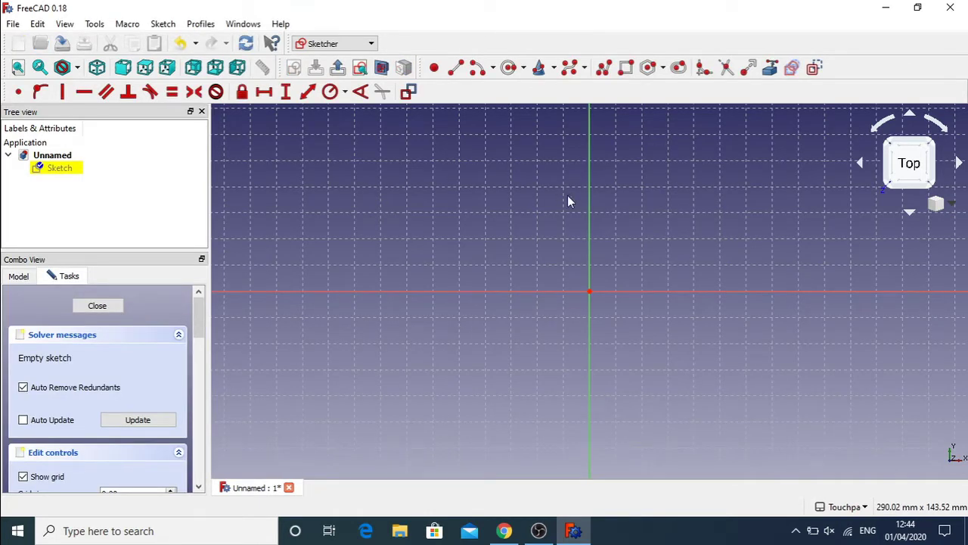
# - Draw a rectangle about 72 by 56 mm left of the vertical axis, straddling the horizontal axis
pyautogui.click(626, 69)
pyautogui.click(344, 203)
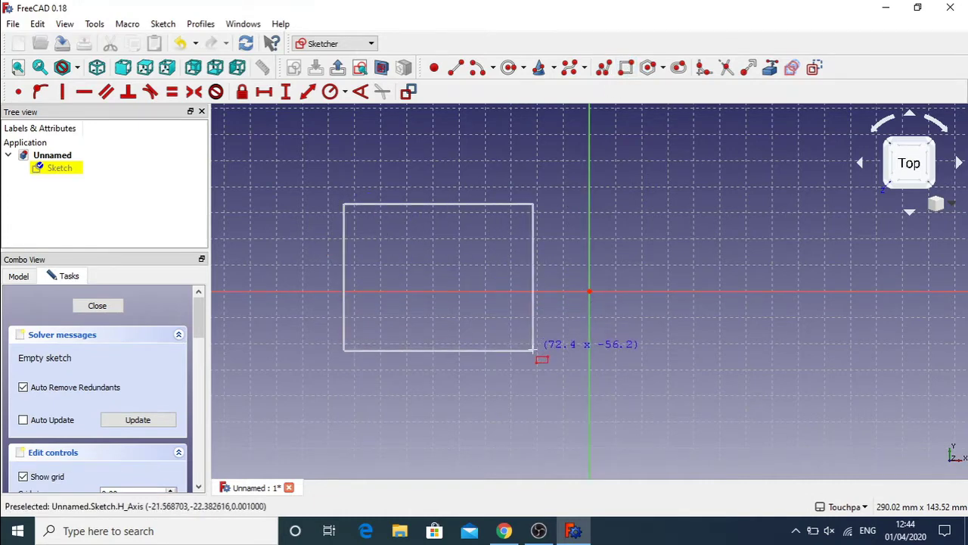
pyautogui.click(534, 349)
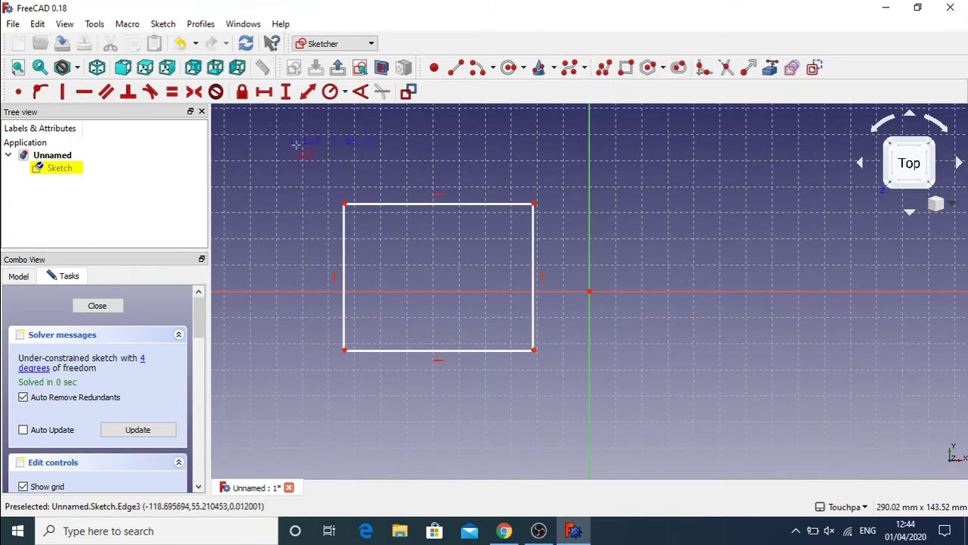
pyautogui.rightClick(414, 174)
# - Reshape the rectangle freehand by its sides and corners, bringing its right side close to the vertical axis
pyautogui.moveTo(399, 206)
pyautogui.mouseDown()
pyautogui.moveTo(409, 156)
pyautogui.moveTo(428, 268)
pyautogui.moveTo(401, 199)
pyautogui.moveTo(403, 212)
pyautogui.mouseUp()
pyautogui.moveTo(348, 279); pyautogui.dragTo(313, 276)
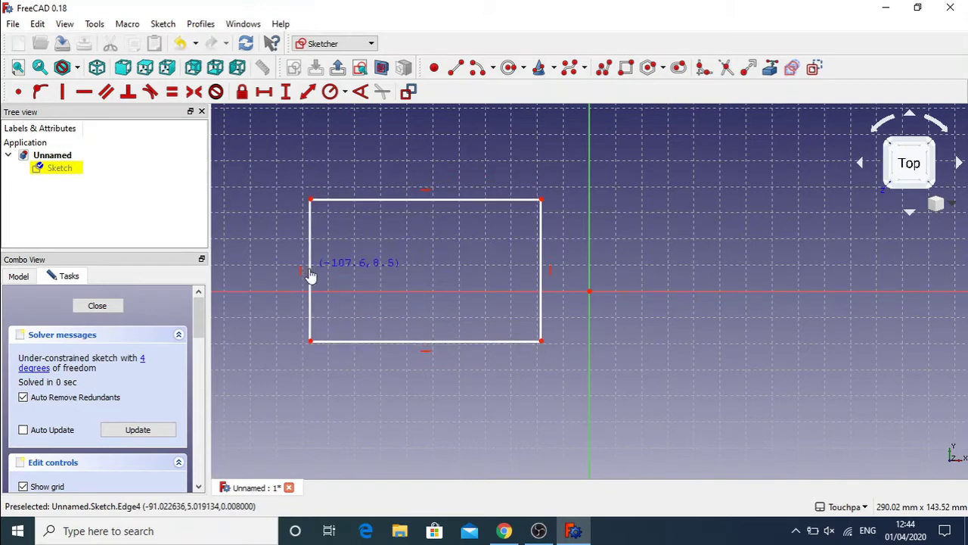
pyautogui.moveTo(541, 200); pyautogui.dragTo(549, 176)
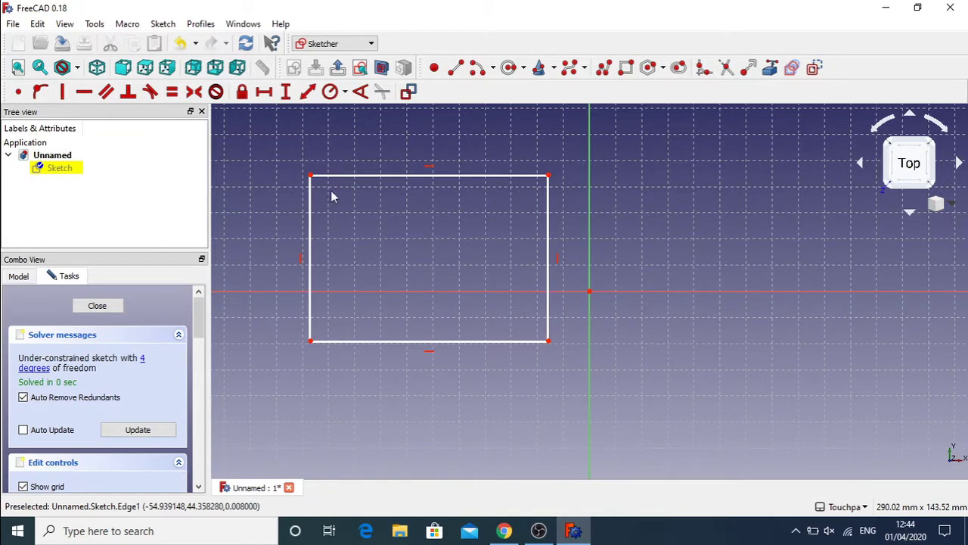
pyautogui.moveTo(316, 183); pyautogui.dragTo(353, 174)
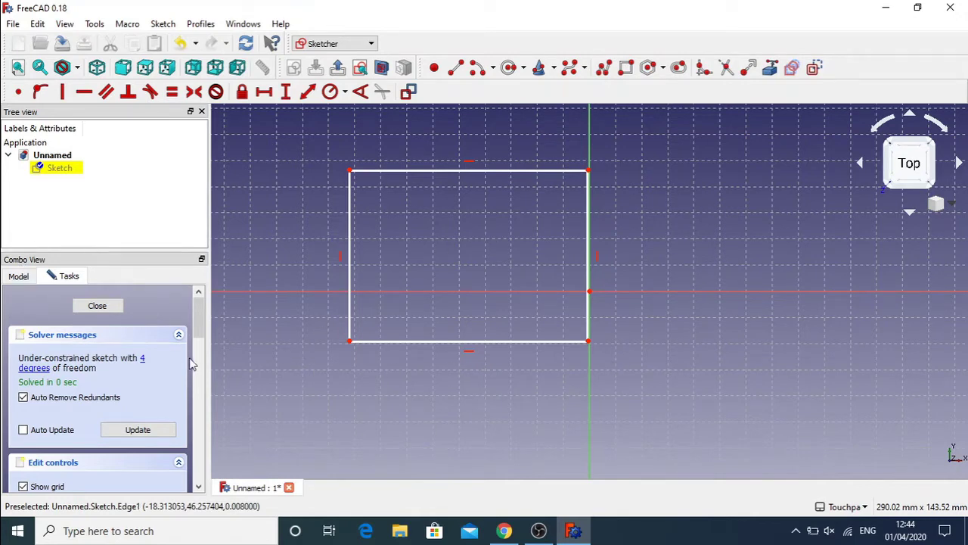
# - Examine the list of constraints applied to the rectangle and dismiss the CCleaner alert
pyautogui.click(195, 366)
pyautogui.moveTo(194, 364); pyautogui.dragTo(207, 411)
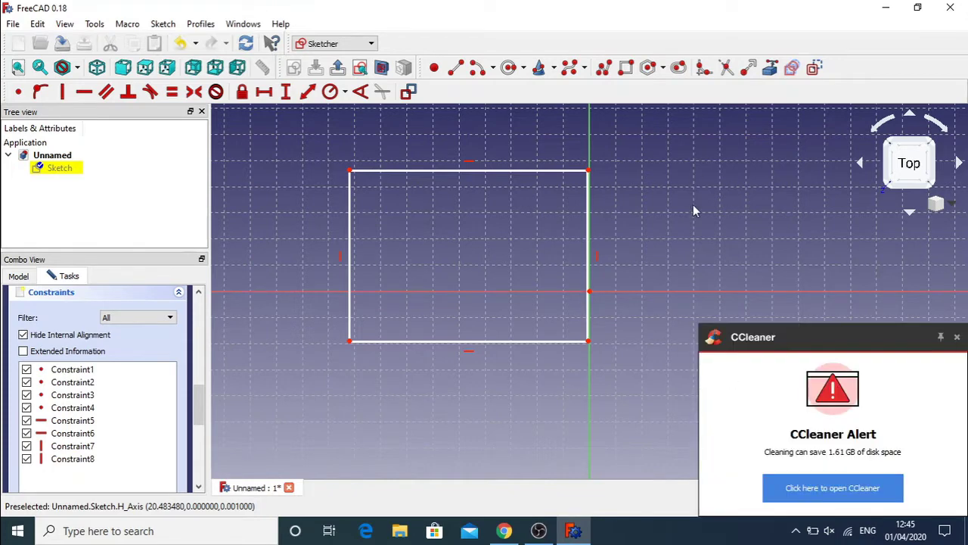
pyautogui.click(957, 337)
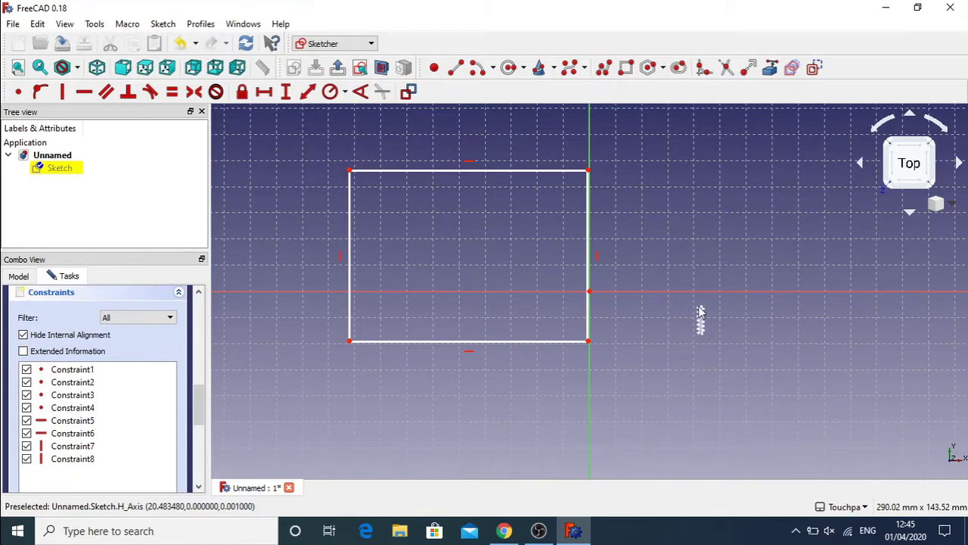
pyautogui.moveTo(699, 307)
pyautogui.mouseDown(button='middle')
pyautogui.moveTo(635, 267)
pyautogui.moveTo(687, 205)
pyautogui.moveTo(694, 298)
pyautogui.moveTo(596, 279)
pyautogui.moveTo(719, 339)
pyautogui.moveTo(688, 230)
pyautogui.moveTo(716, 331)
pyautogui.moveTo(704, 295)
pyautogui.mouseUp(button='middle')
pyautogui.click(917, 161)
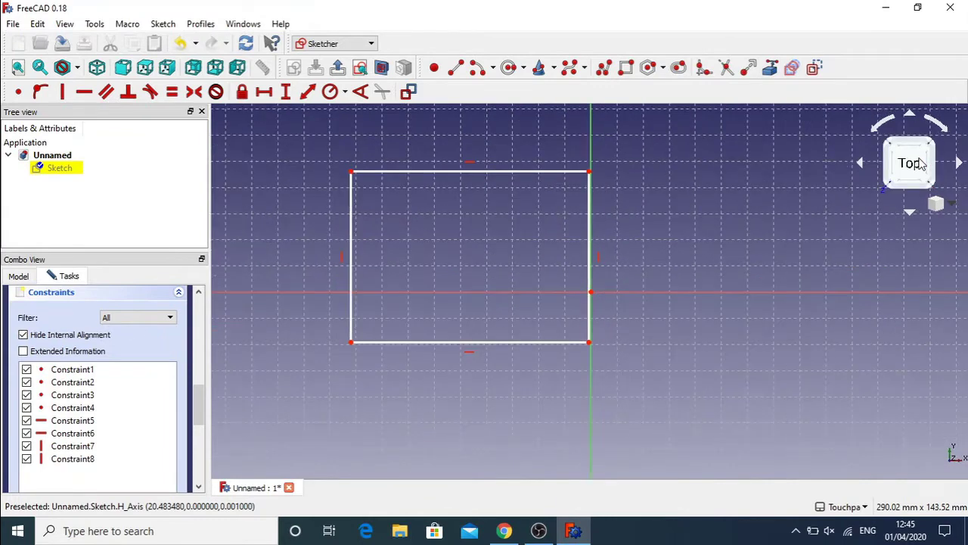
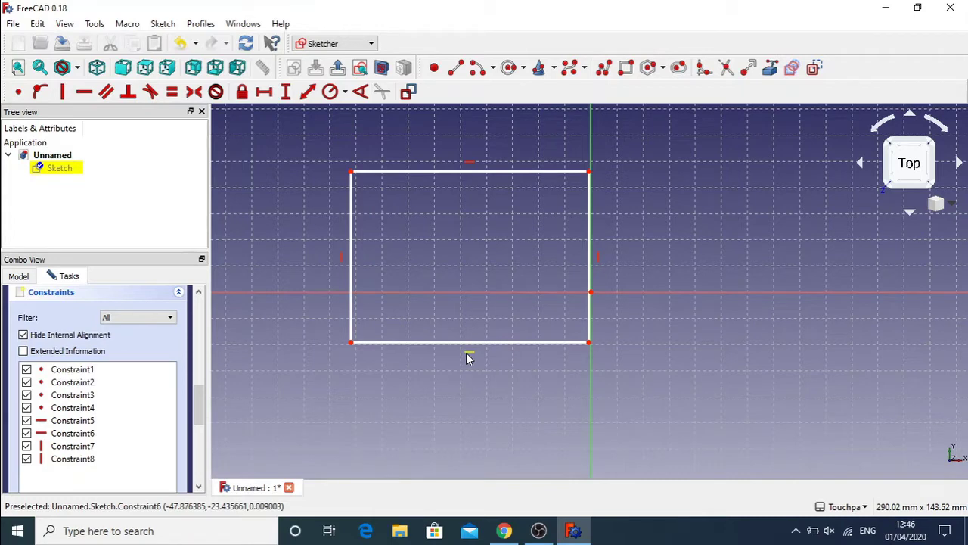
# - Delete the horizontal and vertical constraints from all four sides of the rectangle
pyautogui.click(474, 354)
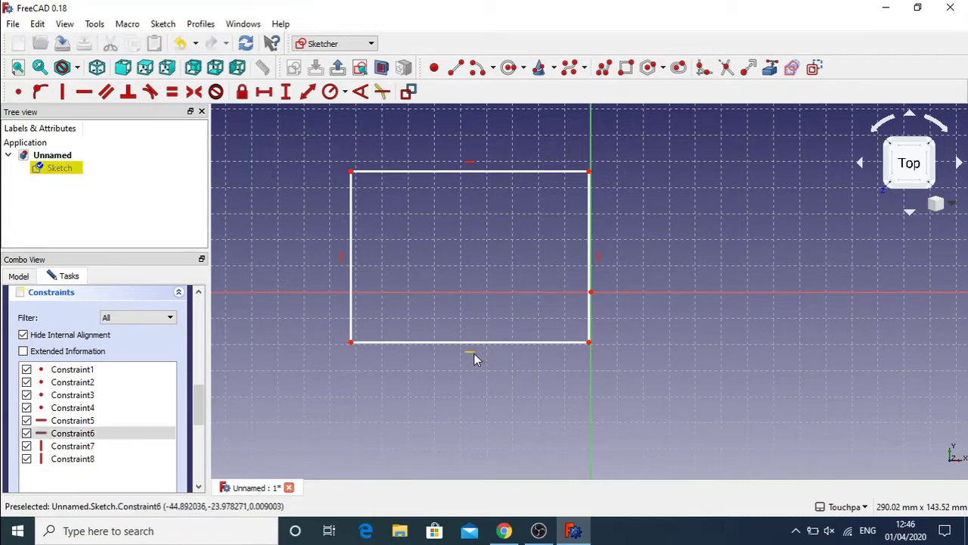
pyautogui.press('Delete')
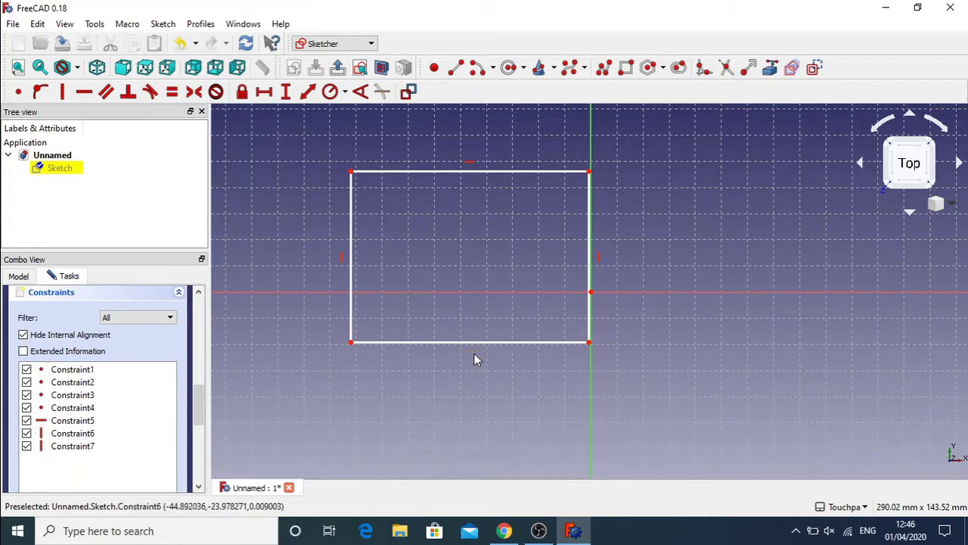
pyautogui.click(340, 259)
pyautogui.press('Delete')
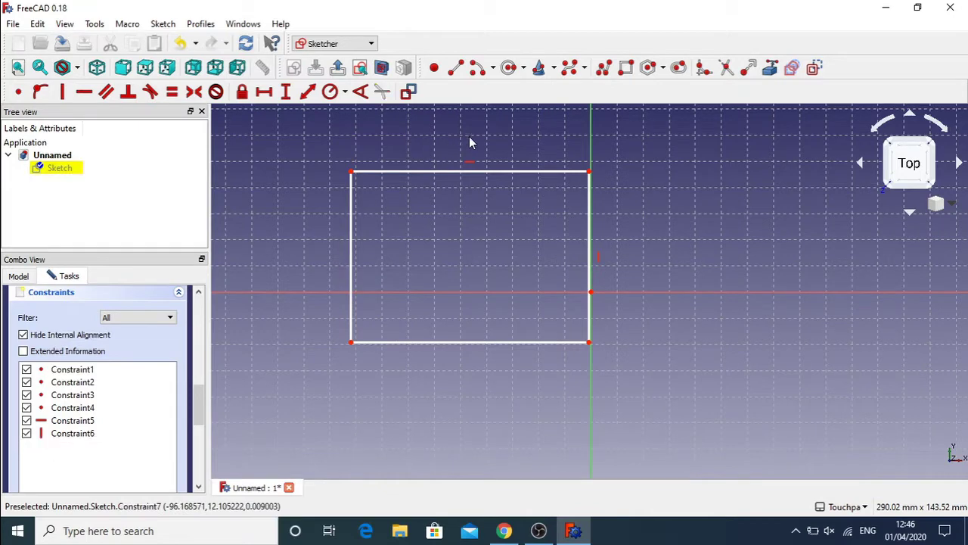
pyautogui.click(469, 165)
pyautogui.press('Delete')
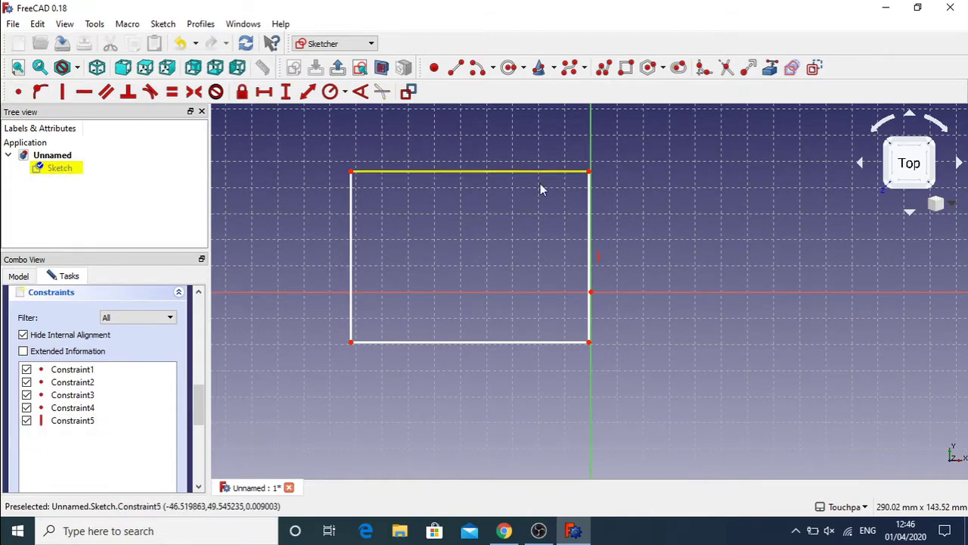
pyautogui.click(599, 259)
pyautogui.press('Delete')
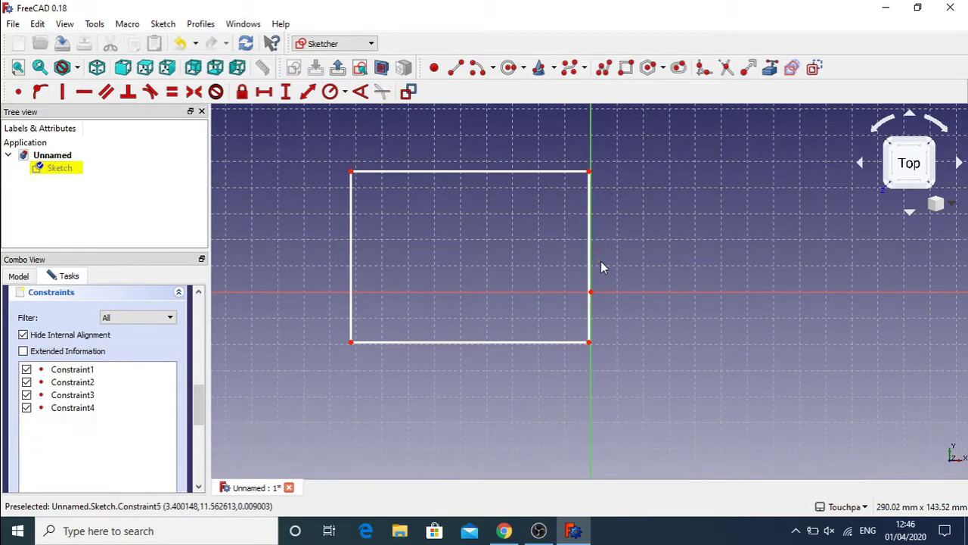
# - Move the upper-right and lower-right corners freehand to distort the rectangle into an irregular quadrilateral
pyautogui.moveTo(589, 174); pyautogui.dragTo(534, 245)
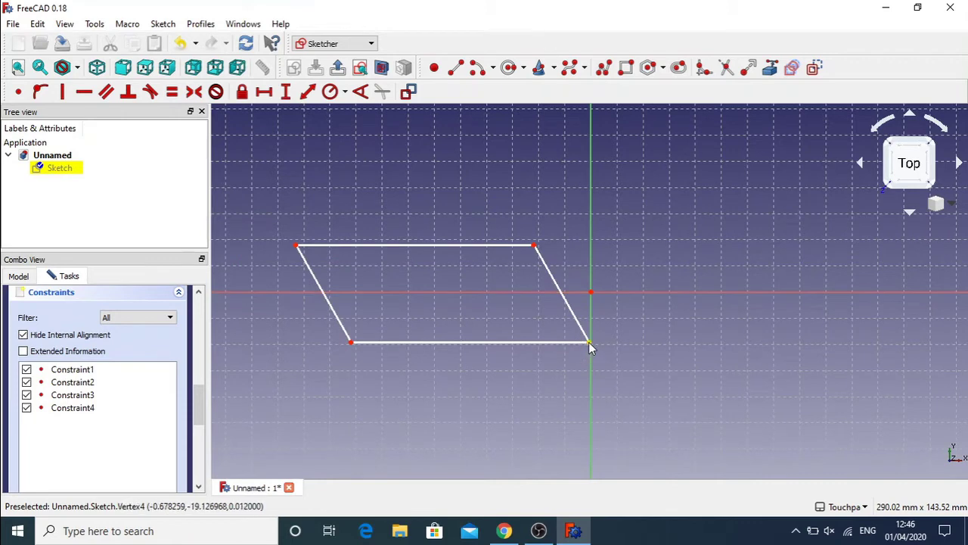
pyautogui.moveTo(588, 342); pyautogui.dragTo(610, 320)
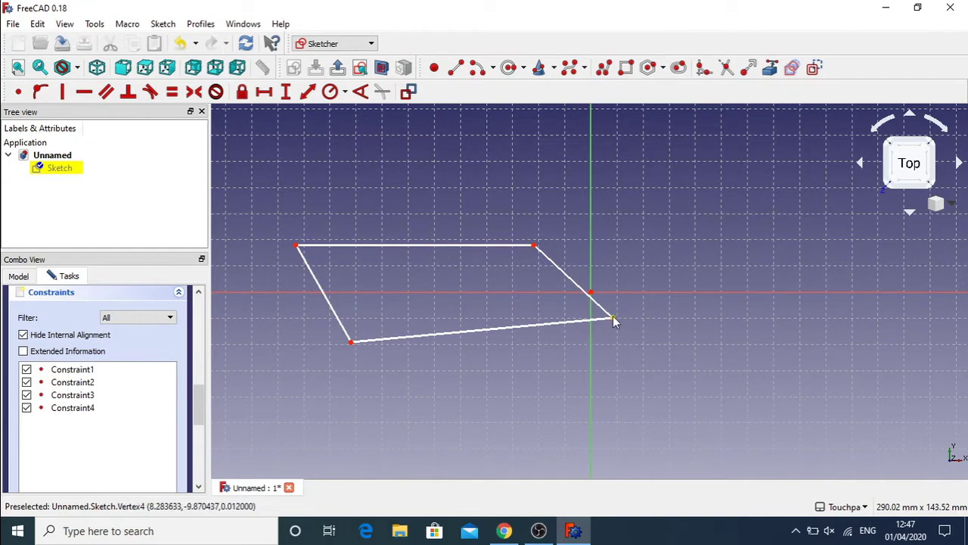
pyautogui.moveTo(614, 319); pyautogui.dragTo(518, 353)
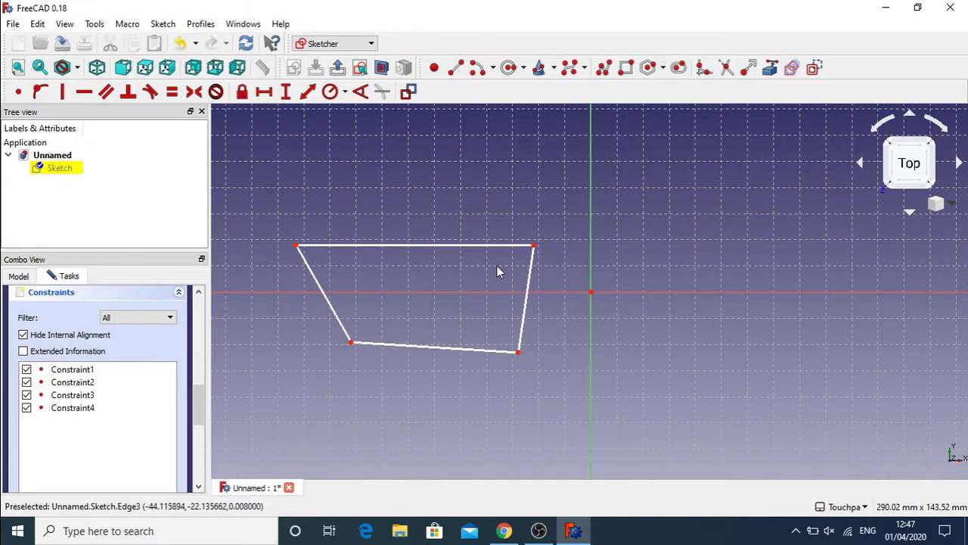
# - Remove the coincident constraints at all four corners of the quadrilateral
pyautogui.click(517, 352)
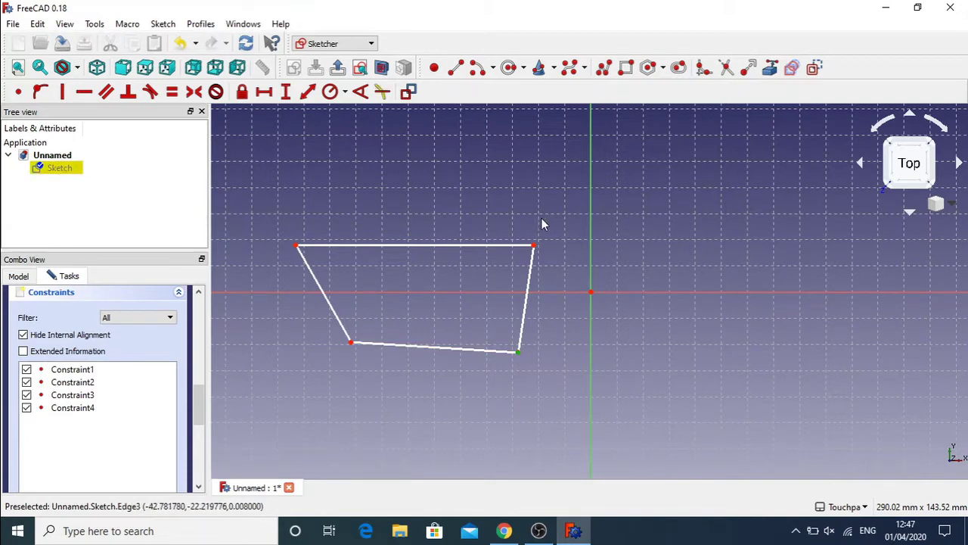
pyautogui.click(527, 249)
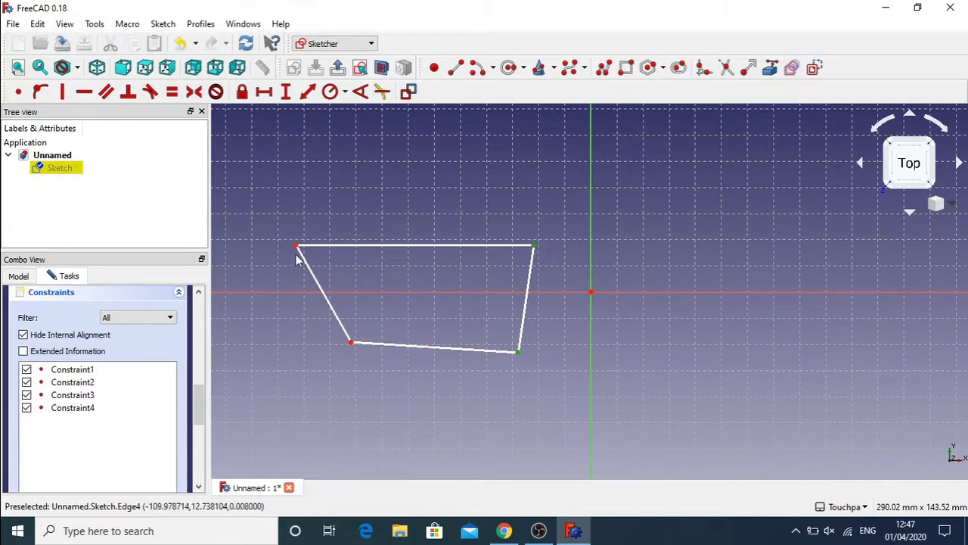
pyautogui.click(296, 246)
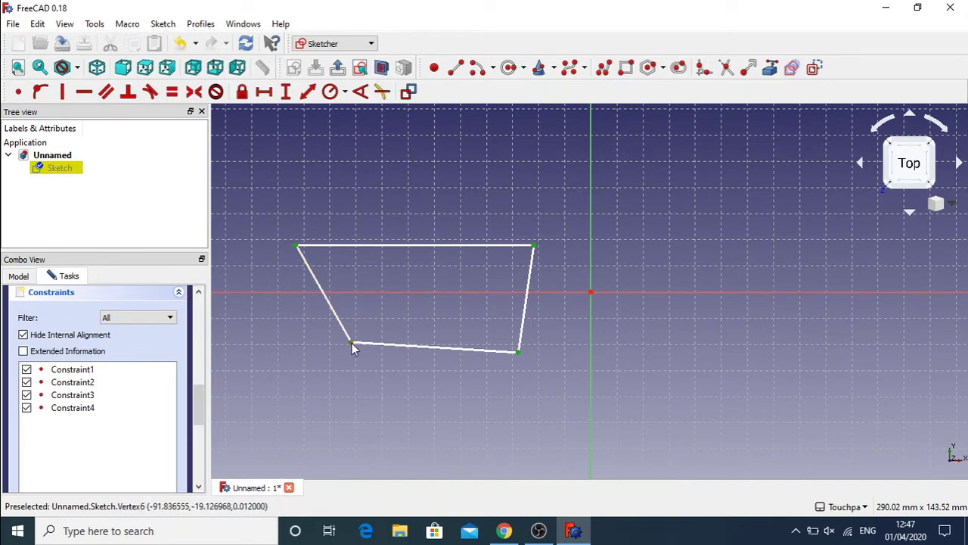
pyautogui.click(352, 343)
pyautogui.press('Delete')
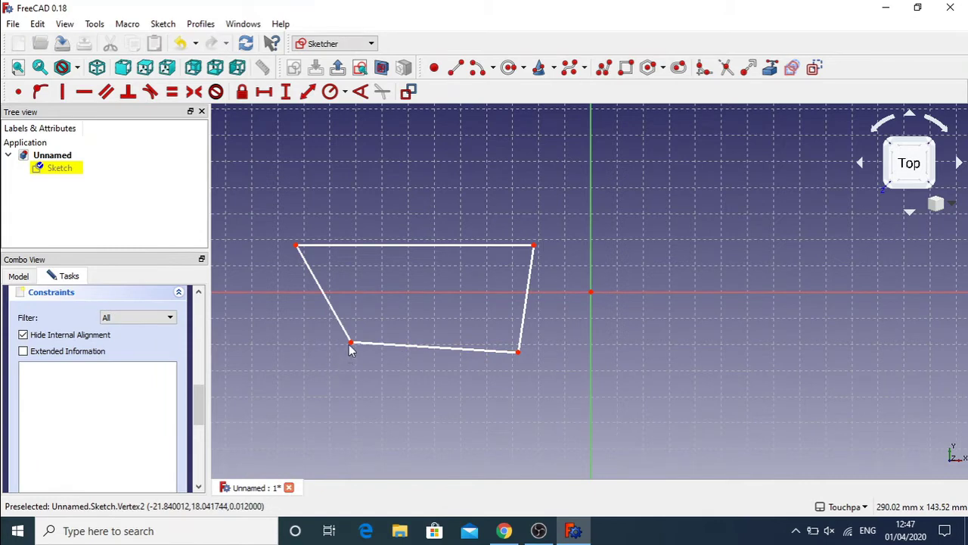
# - Pull the four lines apart by their endpoints and delete all of them from the sketch
pyautogui.moveTo(350, 344); pyautogui.dragTo(415, 410)
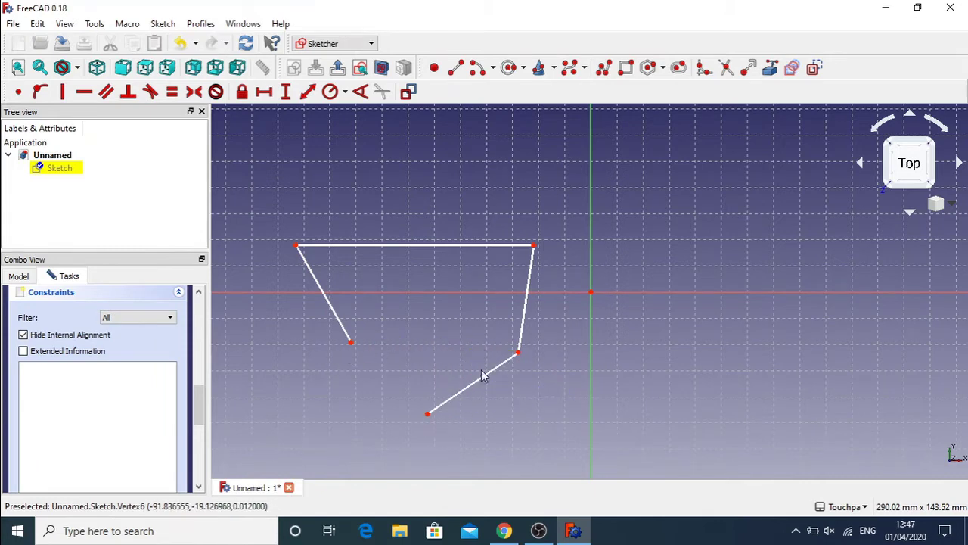
pyautogui.moveTo(517, 353); pyautogui.dragTo(557, 386)
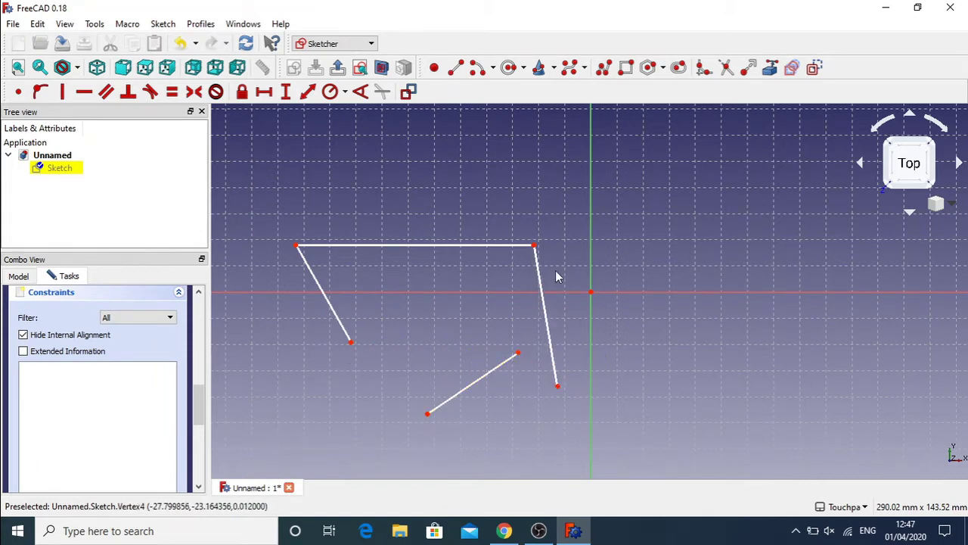
pyautogui.moveTo(535, 250); pyautogui.dragTo(471, 224)
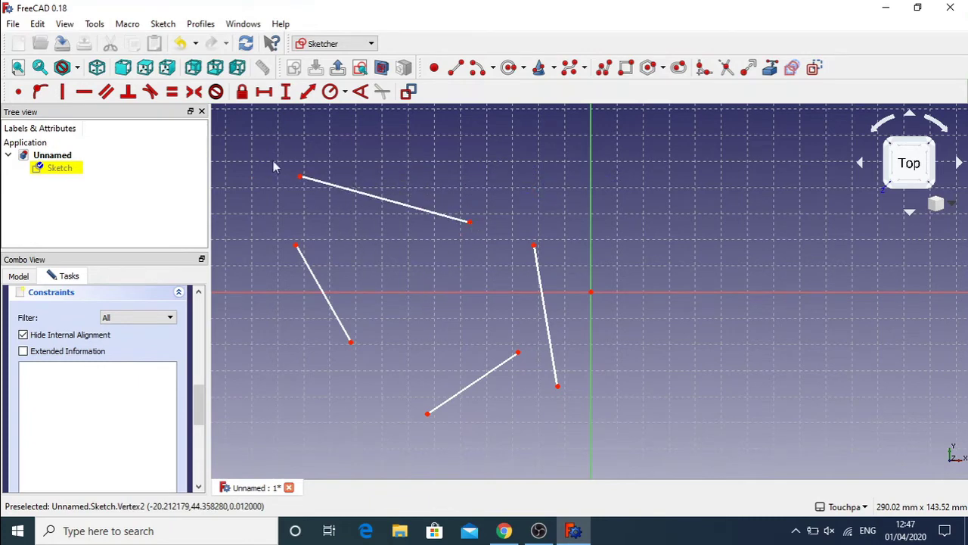
pyautogui.moveTo(261, 150)
pyautogui.mouseDown()
pyautogui.moveTo(470, 337)
pyautogui.moveTo(655, 431)
pyautogui.mouseUp()
pyautogui.press('Delete')
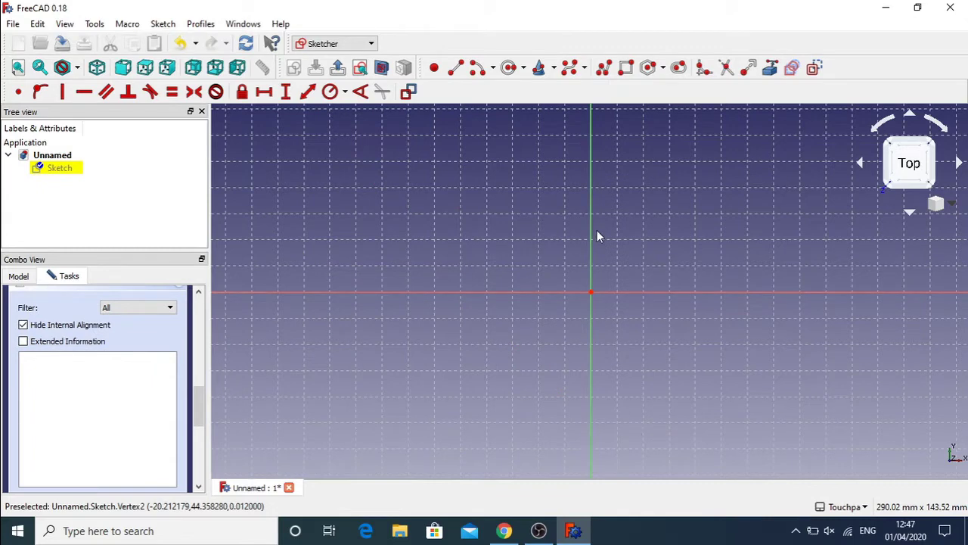
# - Draw a new rectangle left of the vertical axis, straddling the horizontal axis, and leave the rectangle tool
pyautogui.click(626, 67)
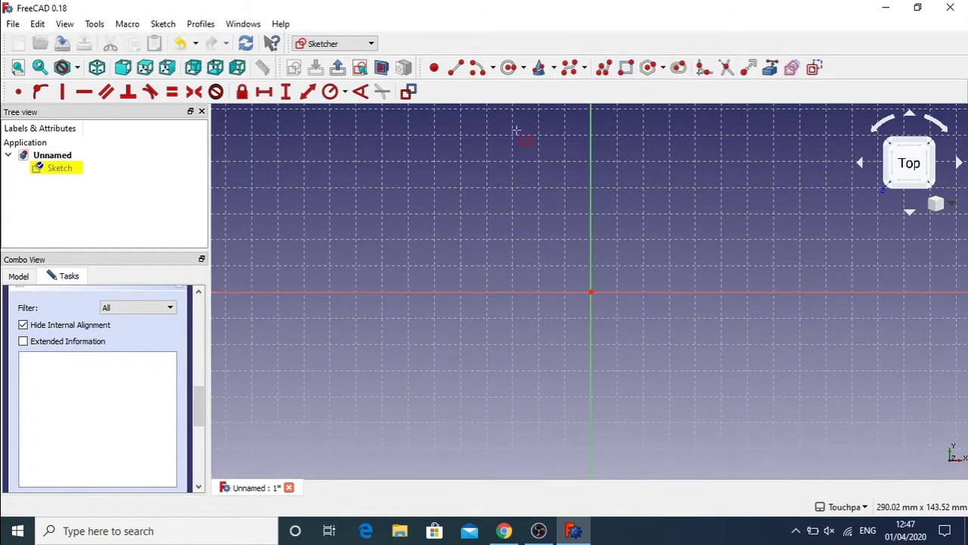
pyautogui.click(347, 223)
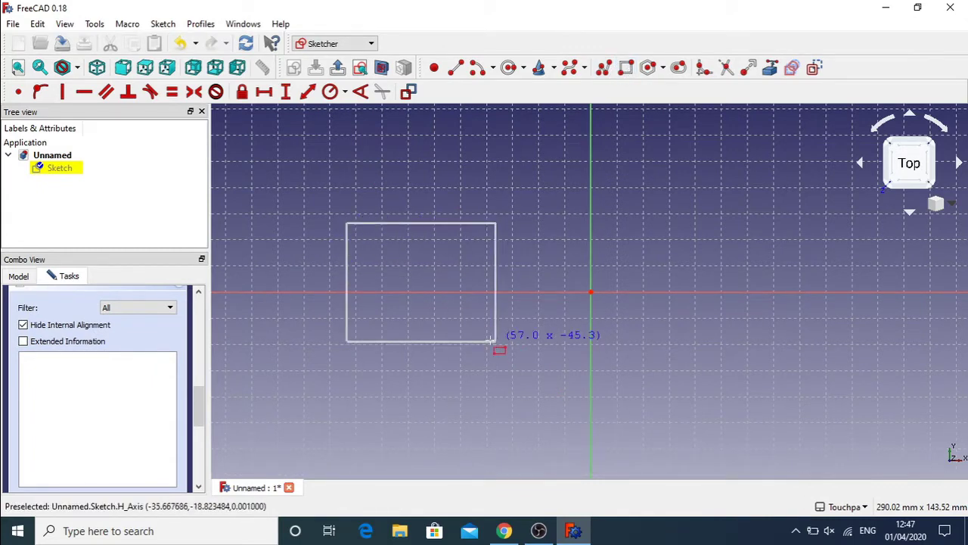
pyautogui.click(529, 358)
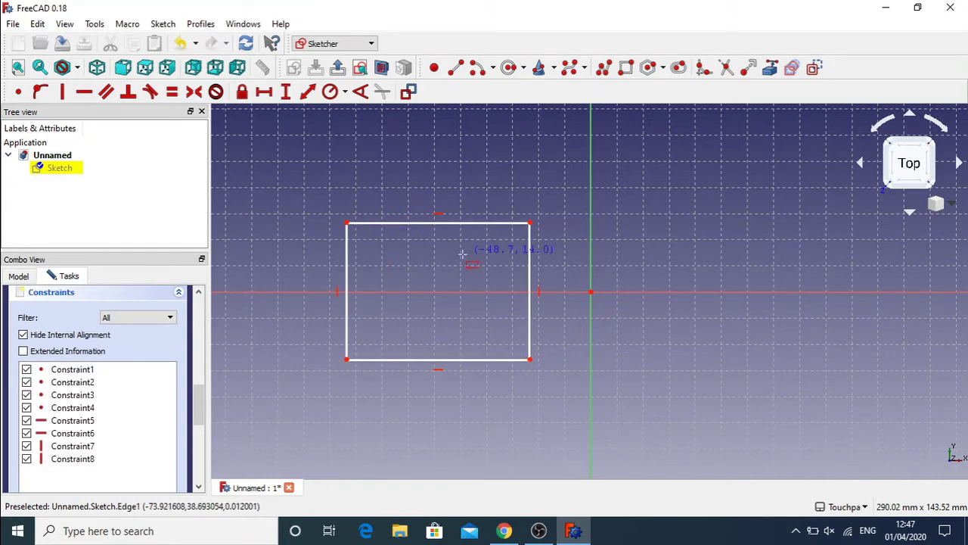
pyautogui.rightClick(402, 254)
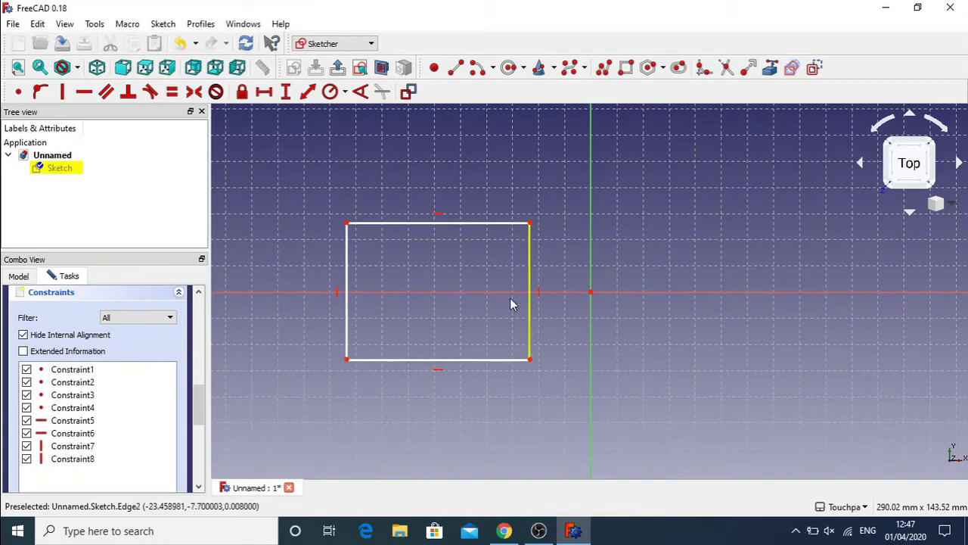
# - Resize the rectangle by its upper-right corner and remove the horizontal constraints from its top and bottom edges
pyautogui.moveTo(532, 224); pyautogui.dragTo(395, 158)
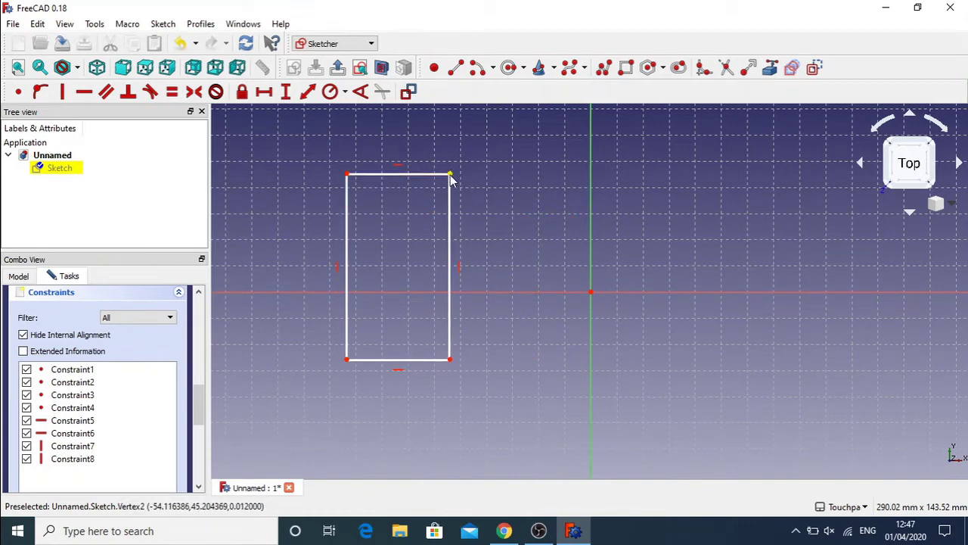
pyautogui.moveTo(450, 175); pyautogui.dragTo(543, 220)
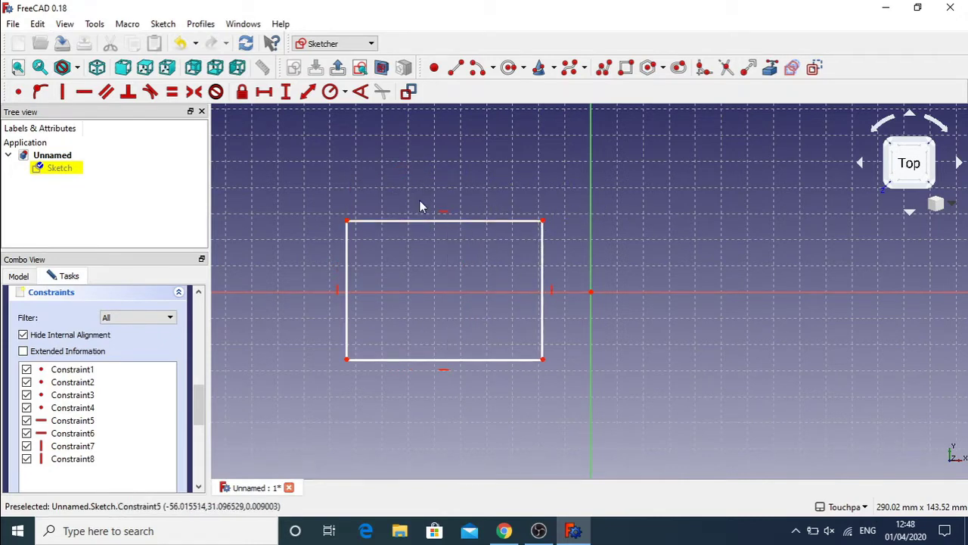
pyautogui.click(441, 214)
pyautogui.press('Delete')
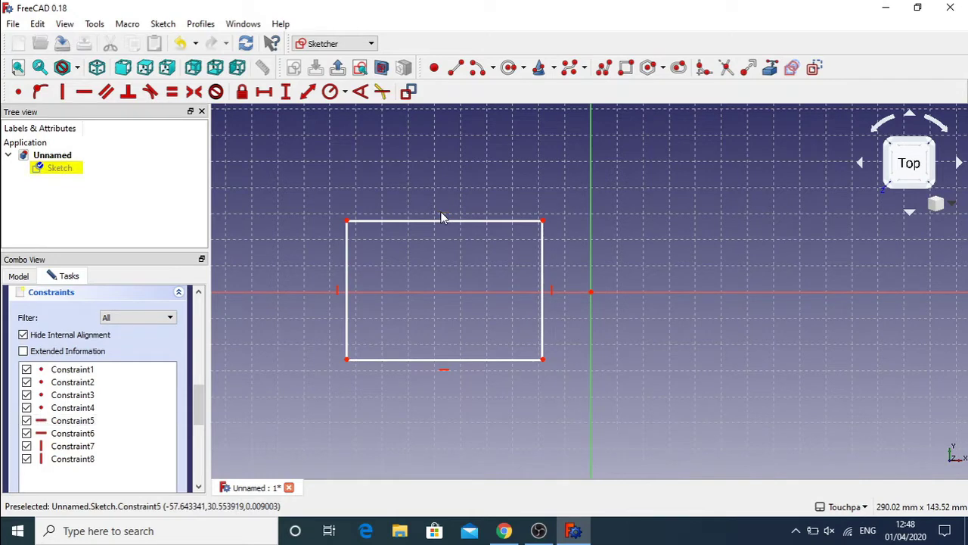
pyautogui.click(445, 373)
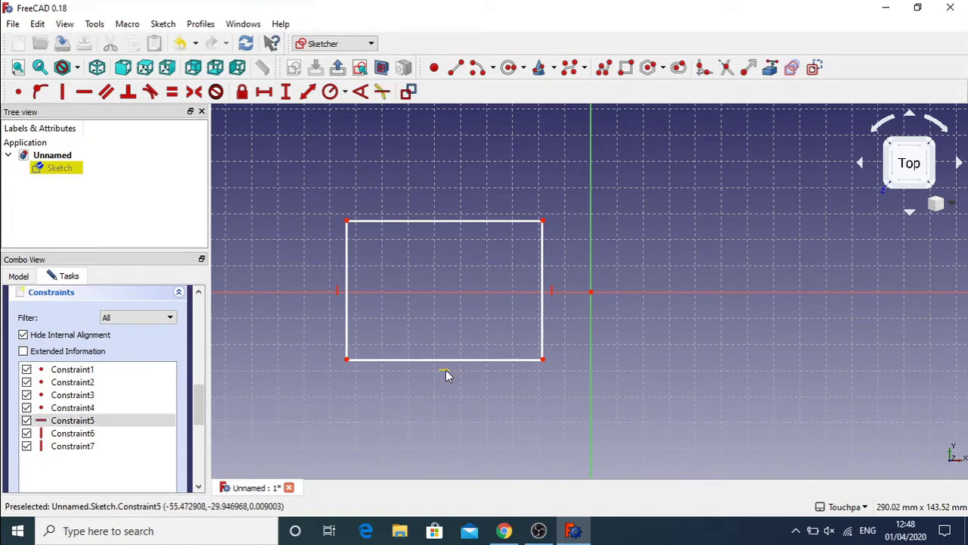
pyautogui.press('Delete')
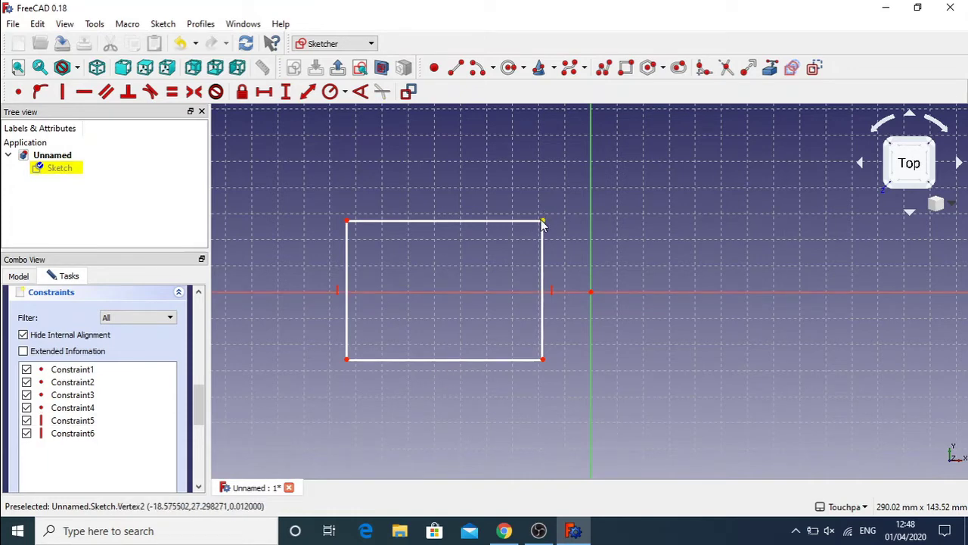
# - Try moving the upper-right corner with only the vertical constraints in place, and undo the move
pyautogui.moveTo(542, 224)
pyautogui.mouseDown()
pyautogui.moveTo(505, 207)
pyautogui.moveTo(340, 177)
pyautogui.moveTo(508, 210)
pyautogui.moveTo(532, 286)
pyautogui.moveTo(534, 275)
pyautogui.moveTo(408, 209)
pyautogui.moveTo(345, 193)
pyautogui.moveTo(541, 232)
pyautogui.moveTo(542, 210)
pyautogui.moveTo(395, 136)
pyautogui.moveTo(505, 170)
pyautogui.moveTo(522, 246)
pyautogui.moveTo(517, 222)
pyautogui.moveTo(456, 155)
pyautogui.moveTo(498, 217)
pyautogui.moveTo(438, 140)
pyautogui.moveTo(519, 210)
pyautogui.moveTo(512, 198)
pyautogui.mouseUp()
pyautogui.hotkey('ctrl', 'z')
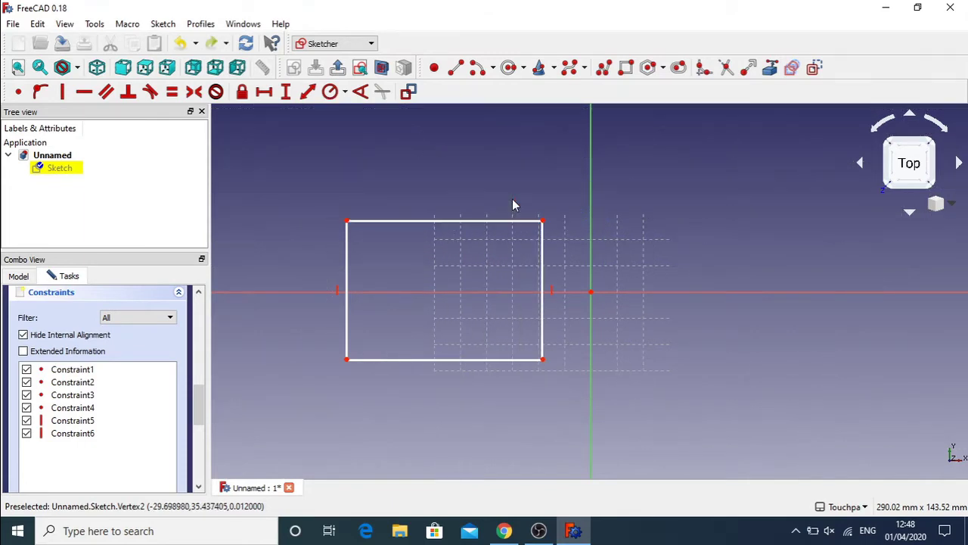
# - Remove the vertical constraints from the rectangle's left and right edges
pyautogui.click(336, 291)
pyautogui.press('Delete')
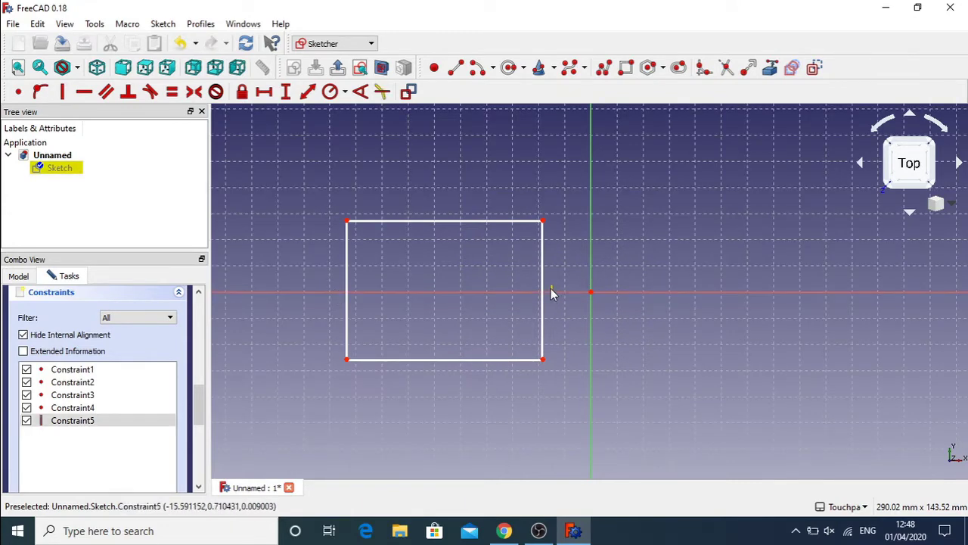
pyautogui.click(551, 288)
pyautogui.press('Delete')
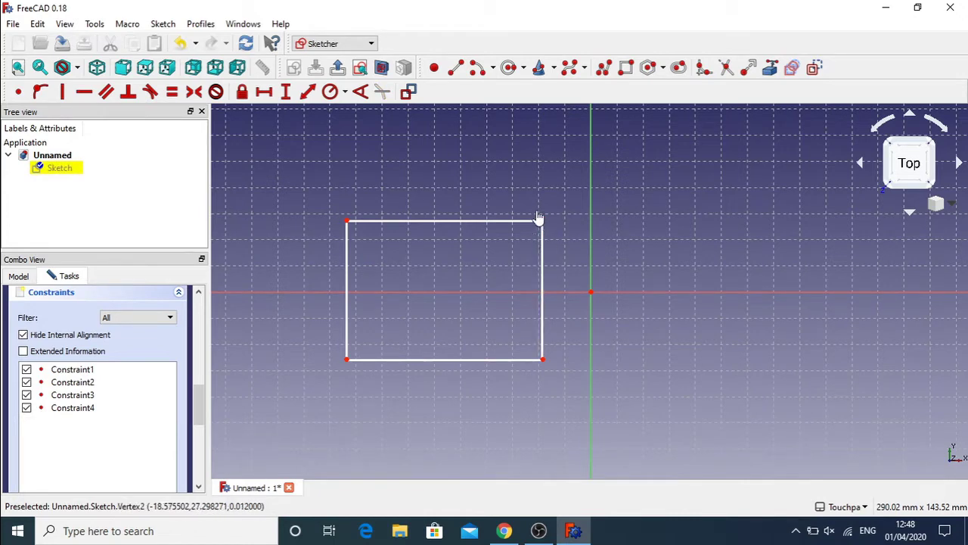
# - Move the upper-right corner slightly upward to slant the top edge, and undo the move
pyautogui.moveTo(538, 217)
pyautogui.mouseDown()
pyautogui.moveTo(465, 137)
pyautogui.moveTo(558, 257)
pyautogui.moveTo(487, 151)
pyautogui.moveTo(542, 208)
pyautogui.mouseUp()
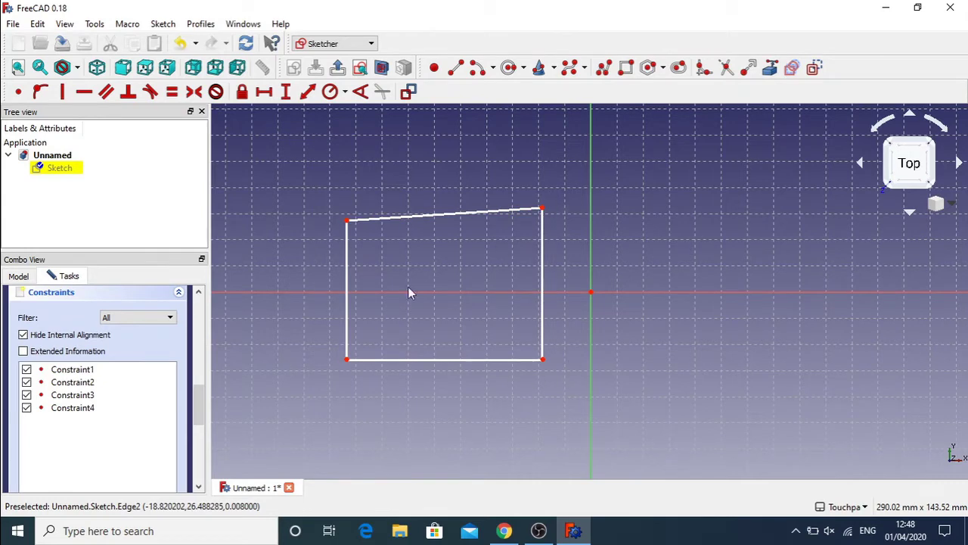
pyautogui.hotkey('ctrl', 'z')
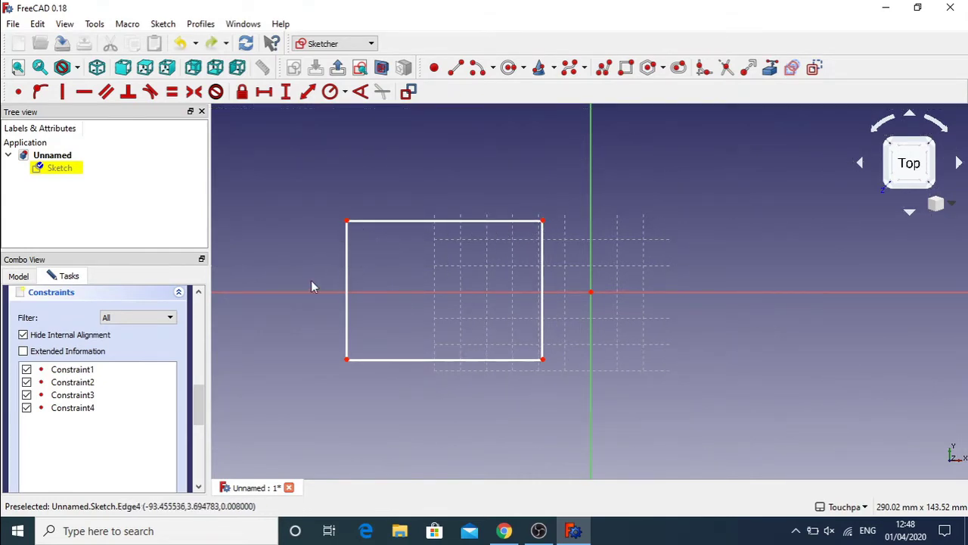
# - Constrain the angle between the rectangle's top and right edges to 90°
pyautogui.click(499, 221)
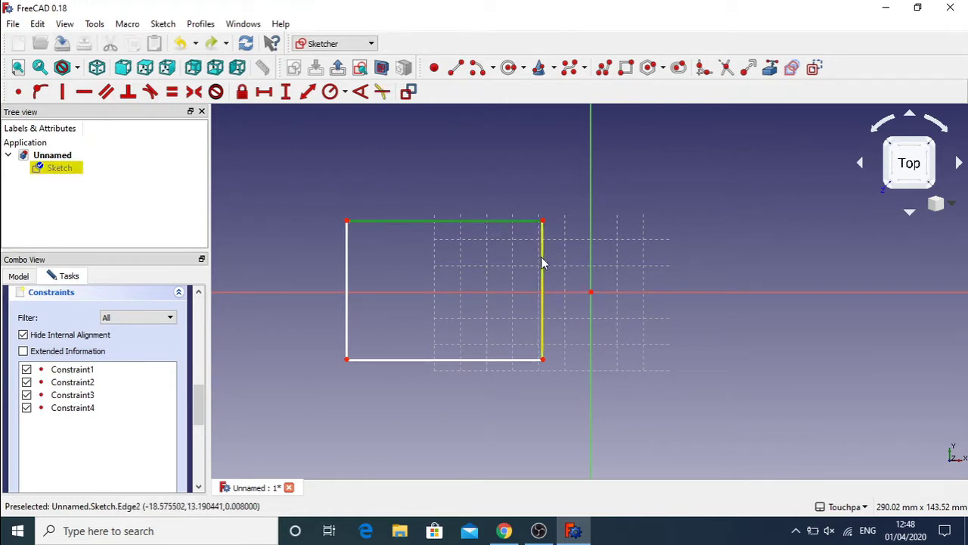
pyautogui.click(542, 261)
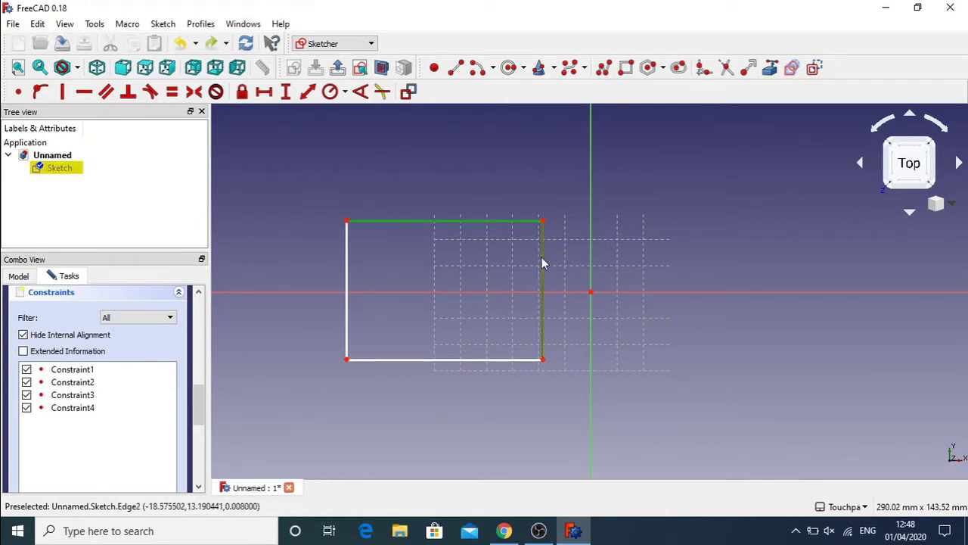
pyautogui.click(360, 92)
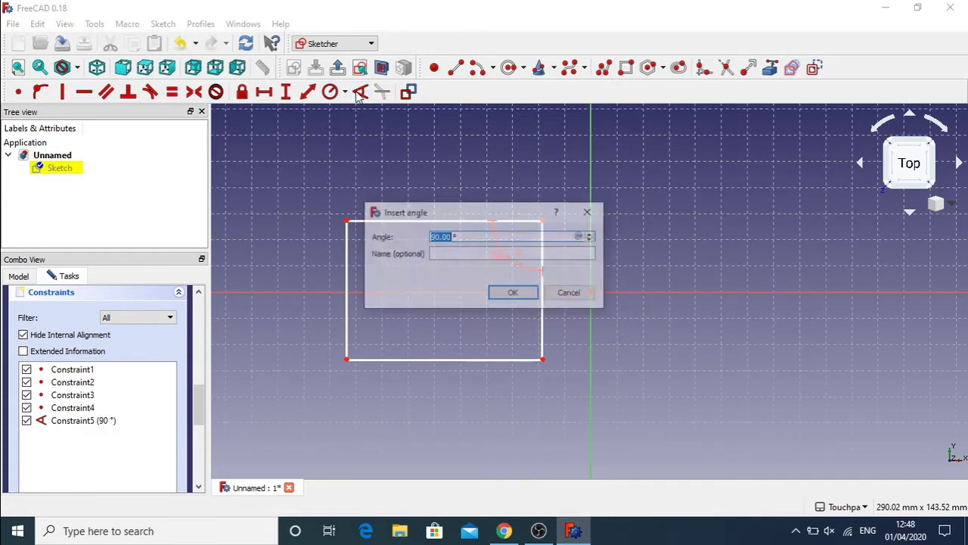
pyautogui.click(513, 294)
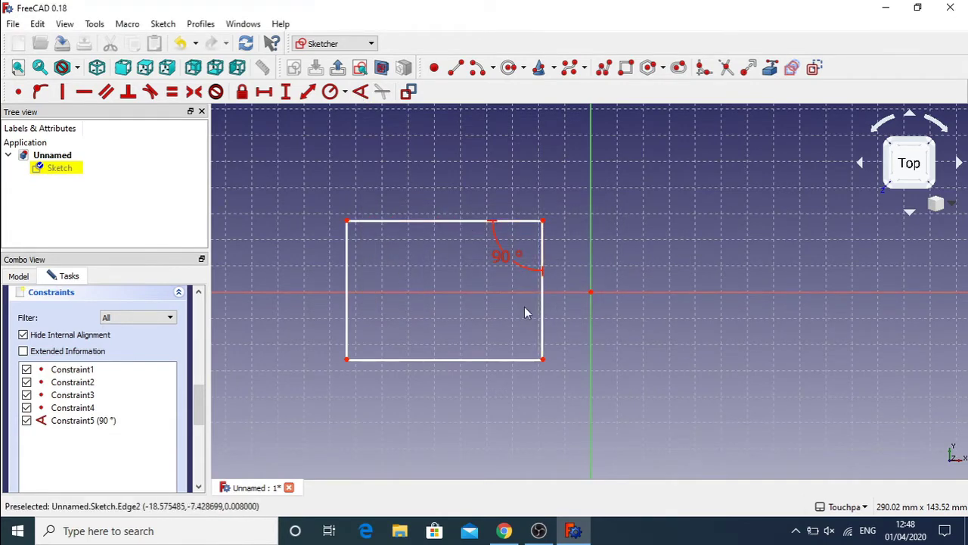
# - Constrain the angle between the left and bottom edges to 90° and try moving the upper-right corner
pyautogui.click(348, 288)
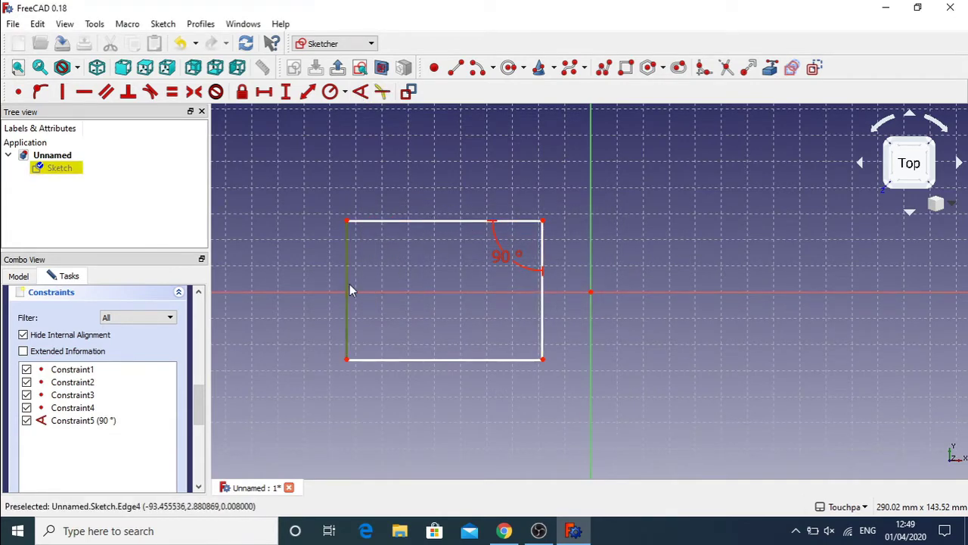
pyautogui.click(387, 359)
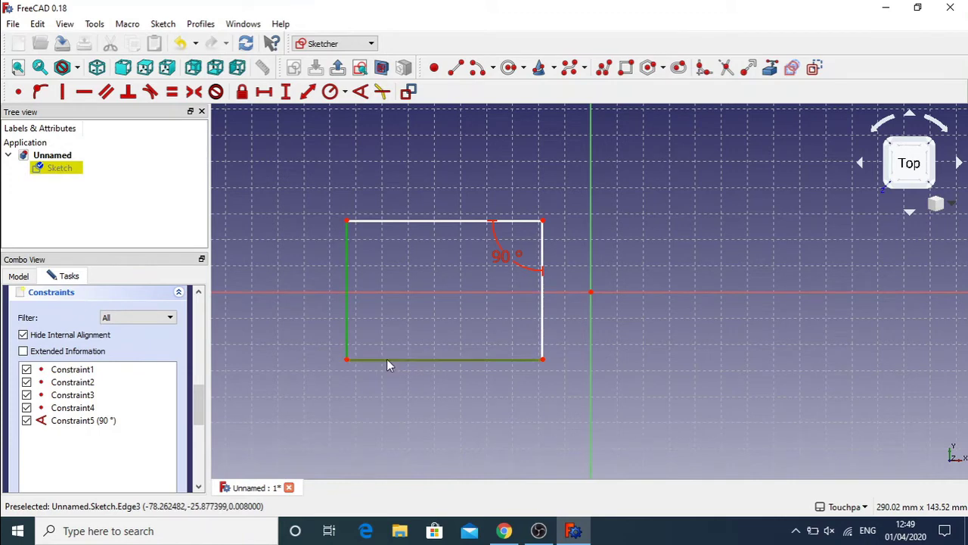
pyautogui.click(361, 93)
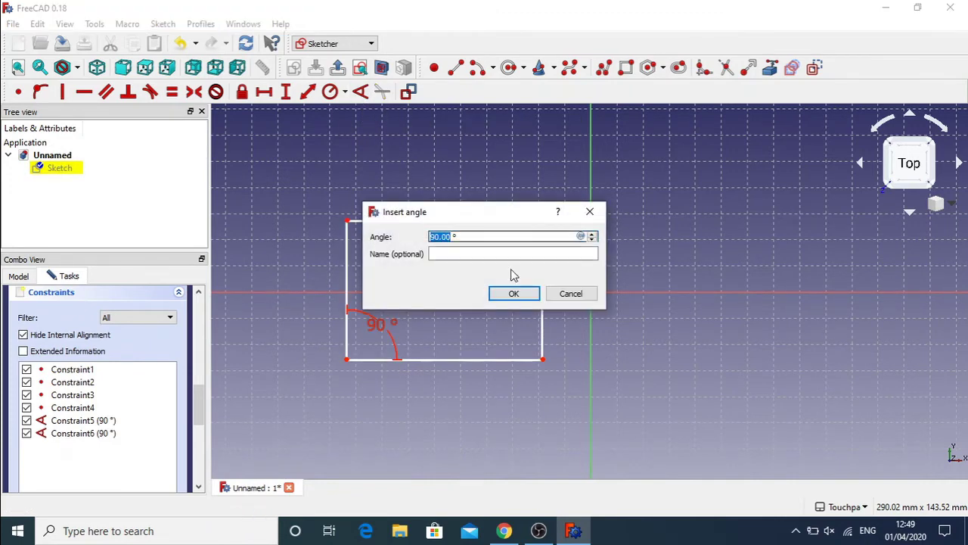
pyautogui.click(512, 292)
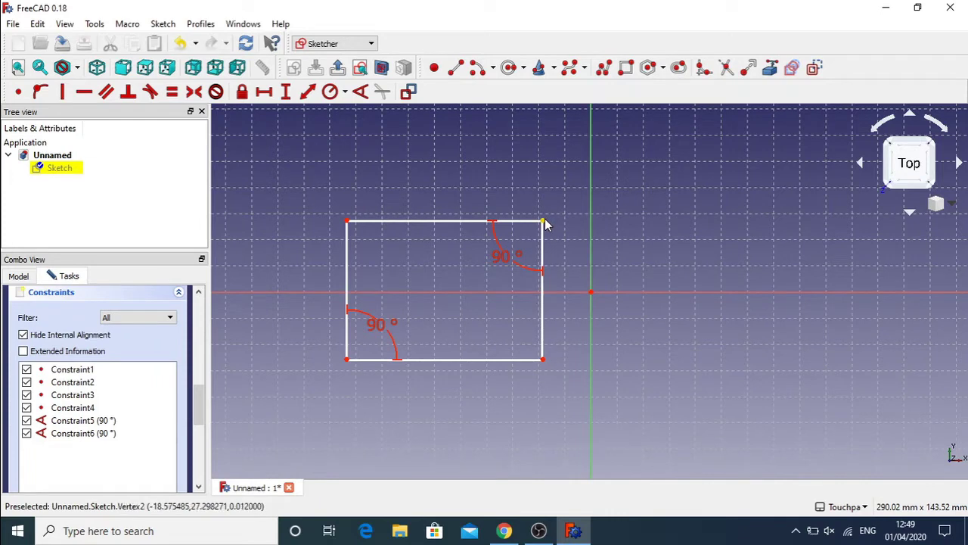
pyautogui.moveTo(542, 222)
pyautogui.mouseDown()
pyautogui.moveTo(422, 167)
pyautogui.moveTo(446, 159)
pyautogui.moveTo(552, 264)
pyautogui.moveTo(446, 194)
pyautogui.moveTo(475, 192)
pyautogui.moveTo(534, 264)
pyautogui.moveTo(492, 197)
pyautogui.moveTo(546, 254)
pyautogui.moveTo(543, 227)
pyautogui.moveTo(478, 192)
pyautogui.moveTo(510, 204)
pyautogui.moveTo(527, 268)
pyautogui.moveTo(522, 195)
pyautogui.moveTo(537, 214)
pyautogui.mouseUp()
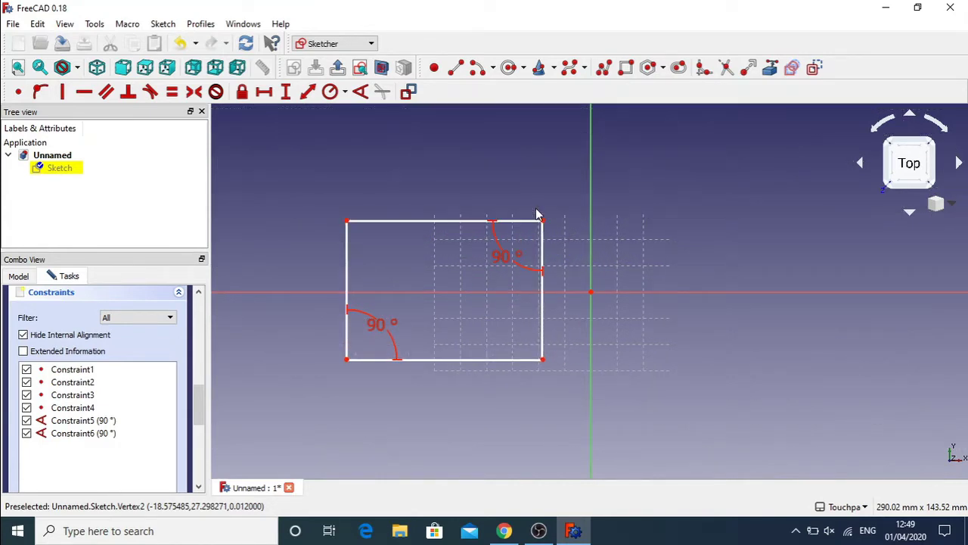
# - Constrain the angle between the rectangle's left and top edges to 90°
pyautogui.click(347, 260)
pyautogui.click(394, 222)
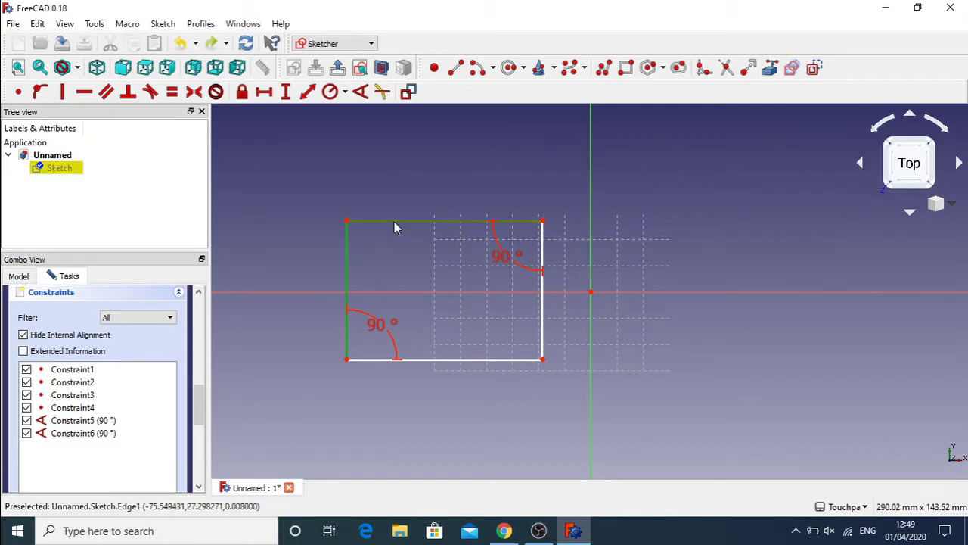
pyautogui.click(361, 91)
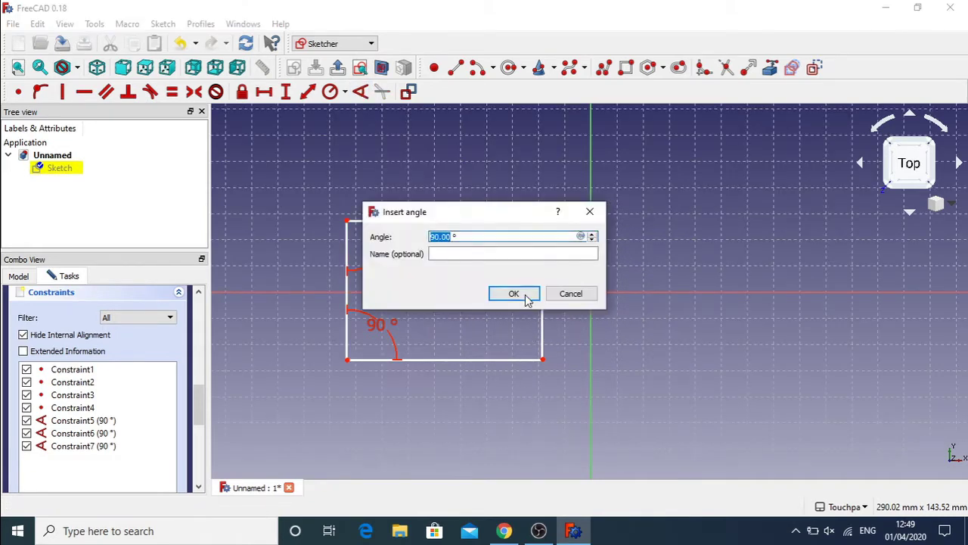
pyautogui.click(514, 299)
# - Try moving the lower-right corner with the three angle constraints in place, and undo the move
pyautogui.click(514, 357)
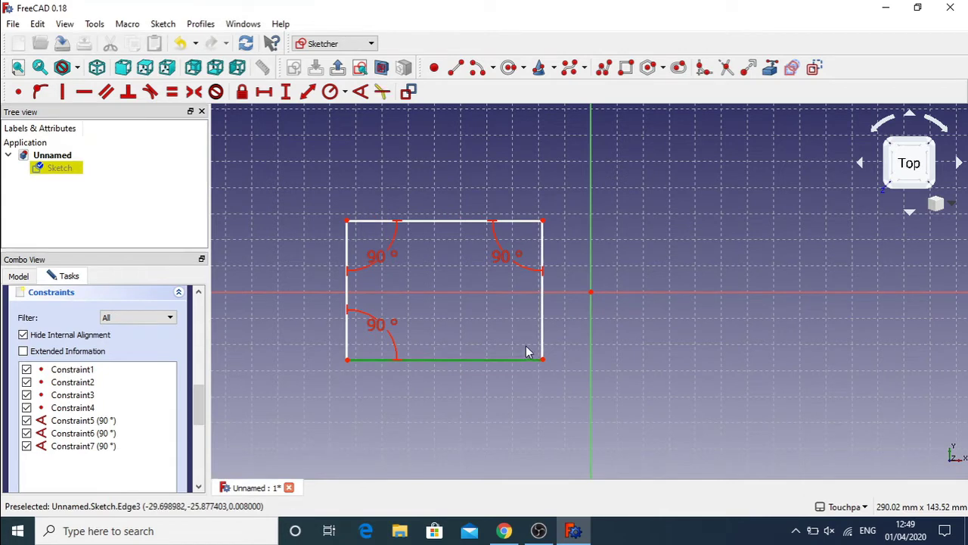
pyautogui.moveTo(545, 362)
pyautogui.mouseDown()
pyautogui.moveTo(486, 393)
pyautogui.moveTo(458, 438)
pyautogui.moveTo(394, 413)
pyautogui.moveTo(552, 372)
pyautogui.moveTo(553, 329)
pyautogui.moveTo(529, 292)
pyautogui.moveTo(553, 264)
pyautogui.moveTo(541, 355)
pyautogui.moveTo(408, 387)
pyautogui.moveTo(357, 382)
pyautogui.moveTo(545, 262)
pyautogui.moveTo(519, 190)
pyautogui.moveTo(460, 382)
pyautogui.moveTo(340, 340)
pyautogui.moveTo(539, 323)
pyautogui.moveTo(573, 190)
pyautogui.moveTo(624, 261)
pyautogui.moveTo(573, 295)
pyautogui.moveTo(449, 330)
pyautogui.moveTo(687, 339)
pyautogui.moveTo(464, 341)
pyautogui.moveTo(730, 294)
pyautogui.moveTo(540, 329)
pyautogui.moveTo(557, 319)
pyautogui.moveTo(579, 219)
pyautogui.moveTo(538, 199)
pyautogui.moveTo(510, 389)
pyautogui.moveTo(429, 405)
pyautogui.moveTo(522, 216)
pyautogui.moveTo(553, 277)
pyautogui.moveTo(528, 362)
pyautogui.mouseUp()
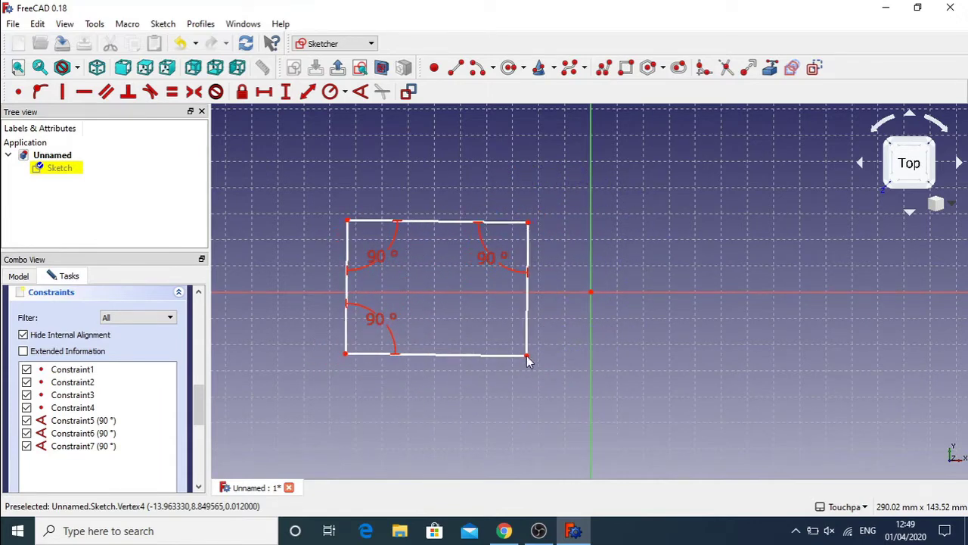
pyautogui.hotkey('ctrl', 'z')
pyautogui.hotkey('ctrl', 'y')
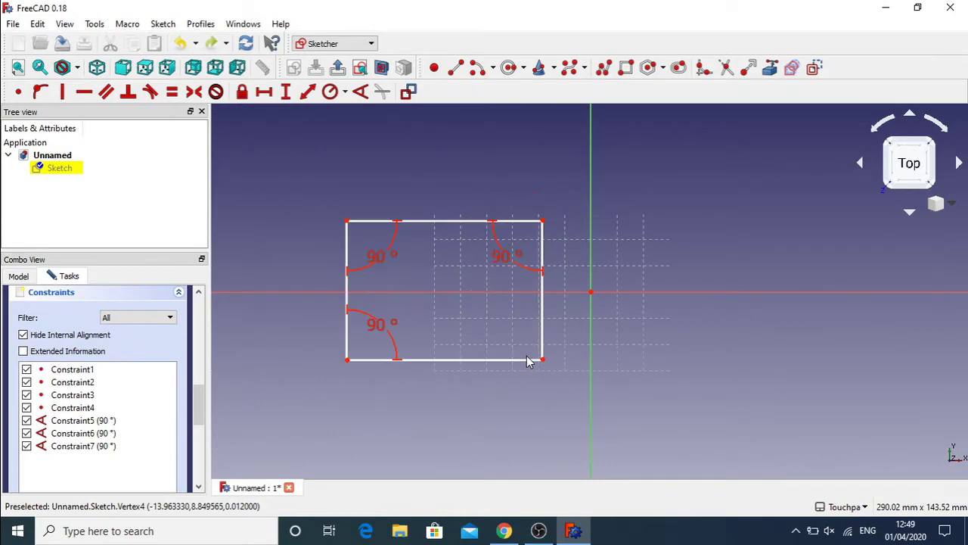
# - Add a 75 mm length constraint between the two bottom corners of the rectangle
pyautogui.click(349, 361)
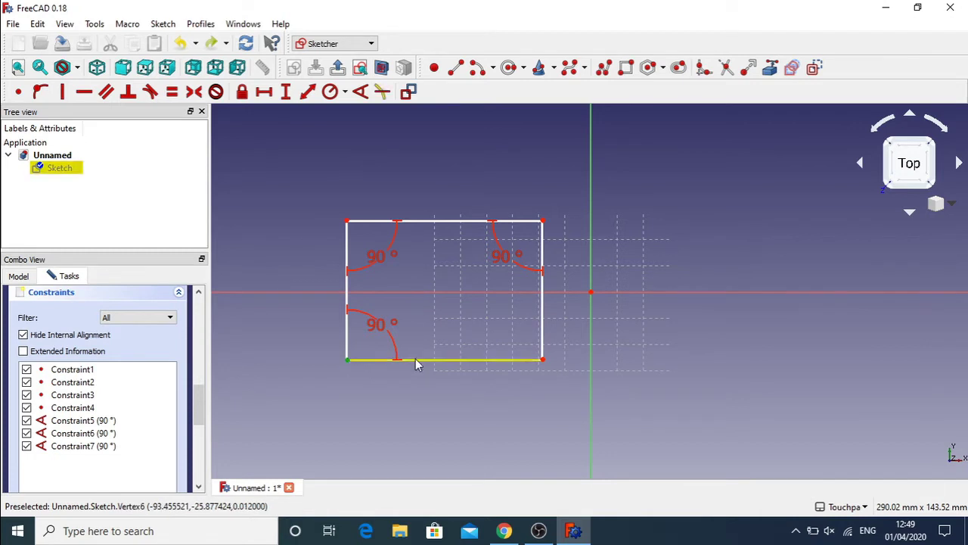
pyautogui.click(542, 358)
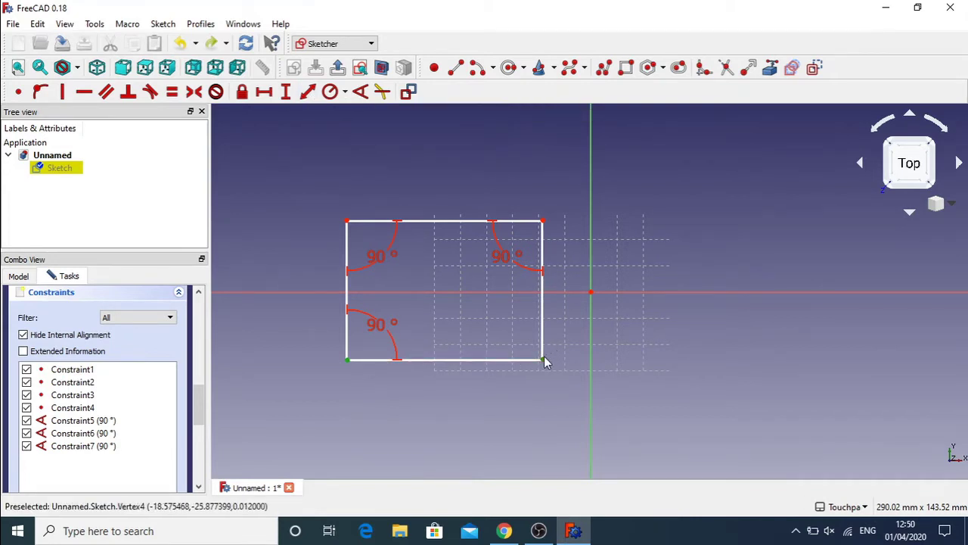
pyautogui.click(307, 94)
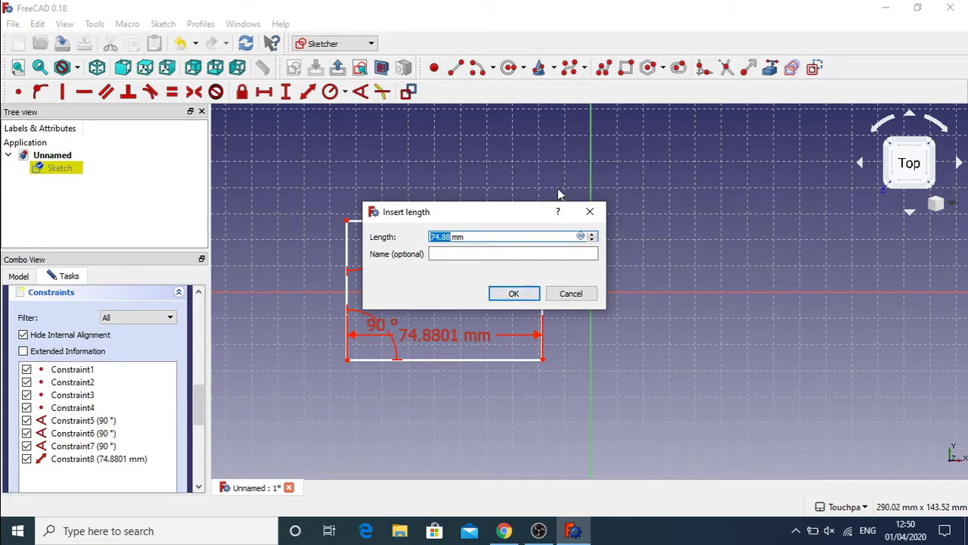
pyautogui.write('7')
pyautogui.press('Return')
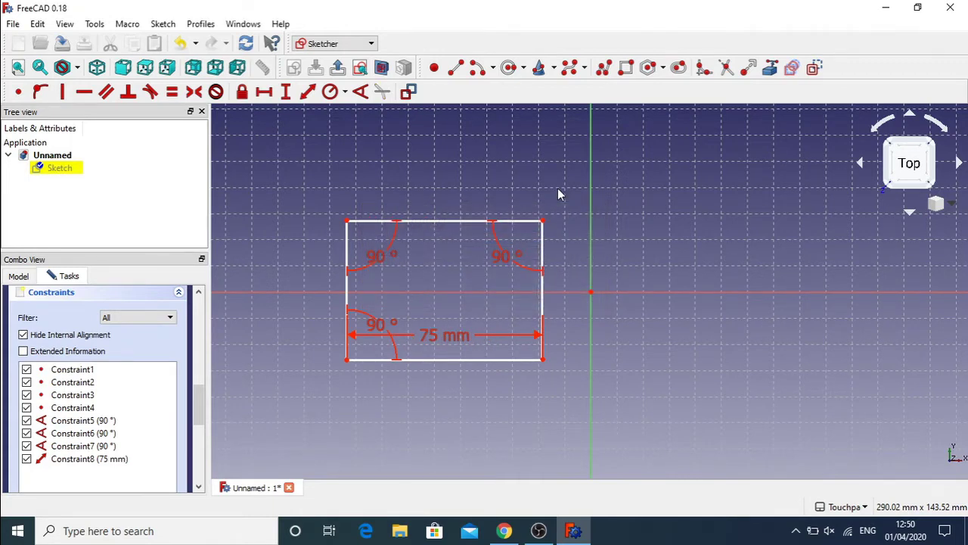
# - Add a 55 mm length constraint between the two left corners of the rectangle
pyautogui.click(347, 221)
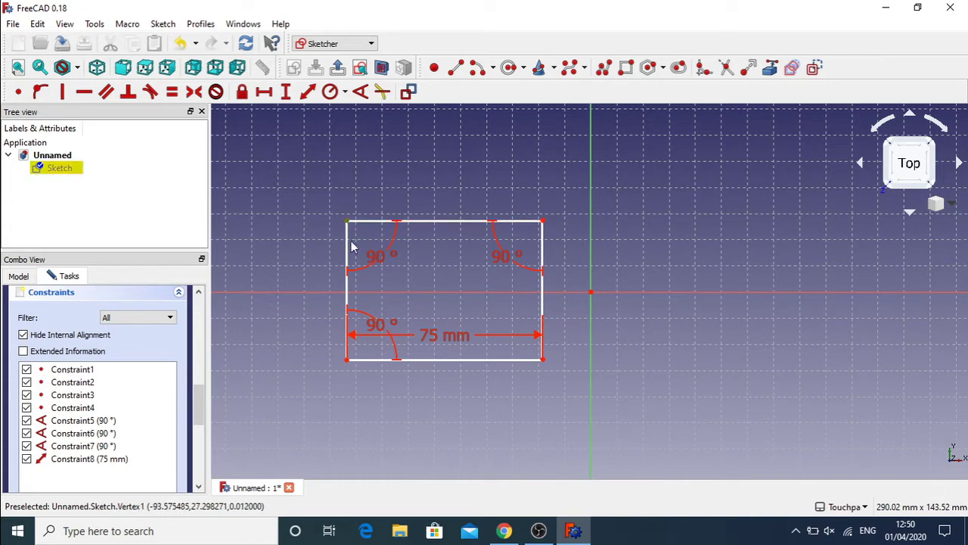
pyautogui.click(346, 359)
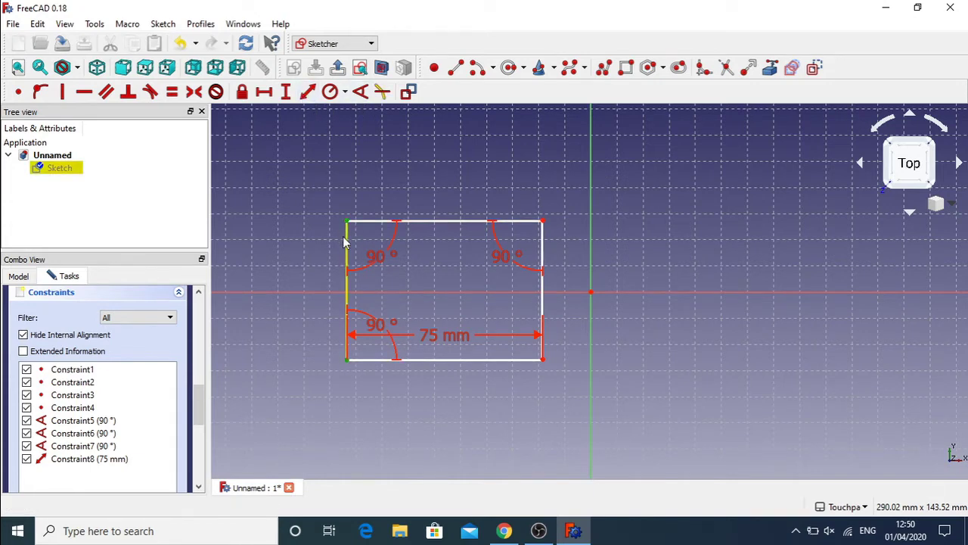
pyautogui.click(308, 91)
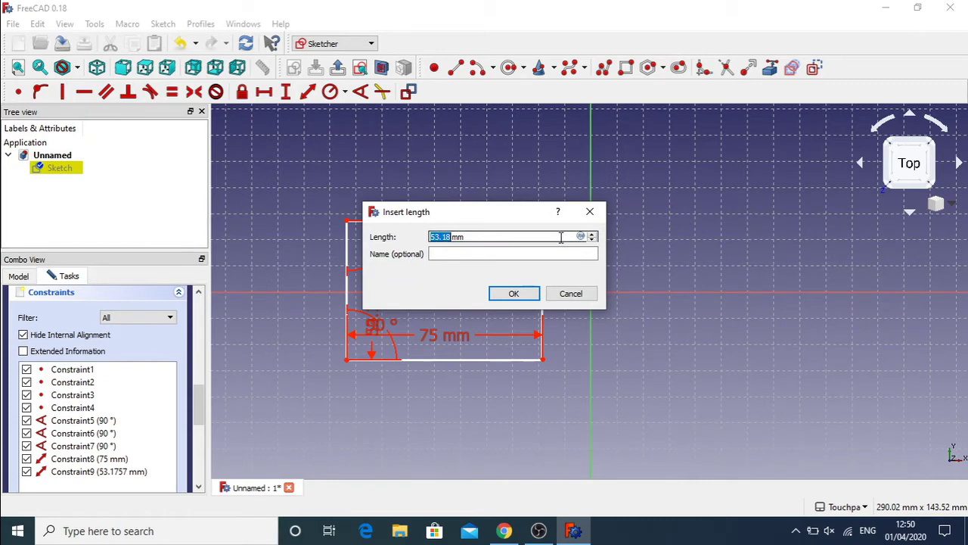
pyautogui.write('55')
pyautogui.press('Return')
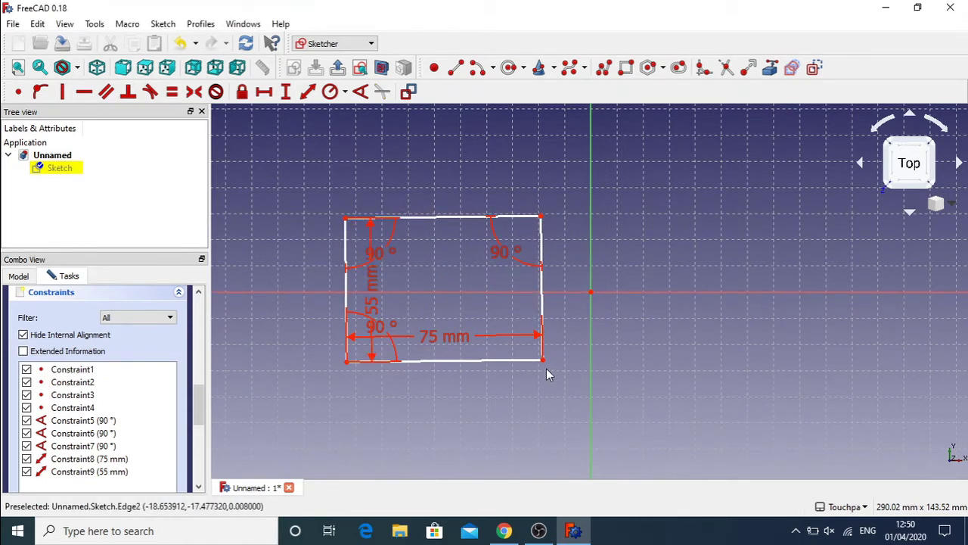
# - Move the dimensioned rectangle's corners freehand to rotate and shift it around the sketch
pyautogui.moveTo(546, 368)
pyautogui.mouseDown()
pyautogui.moveTo(488, 446)
pyautogui.moveTo(448, 417)
pyautogui.moveTo(603, 204)
pyautogui.moveTo(557, 168)
pyautogui.mouseUp()
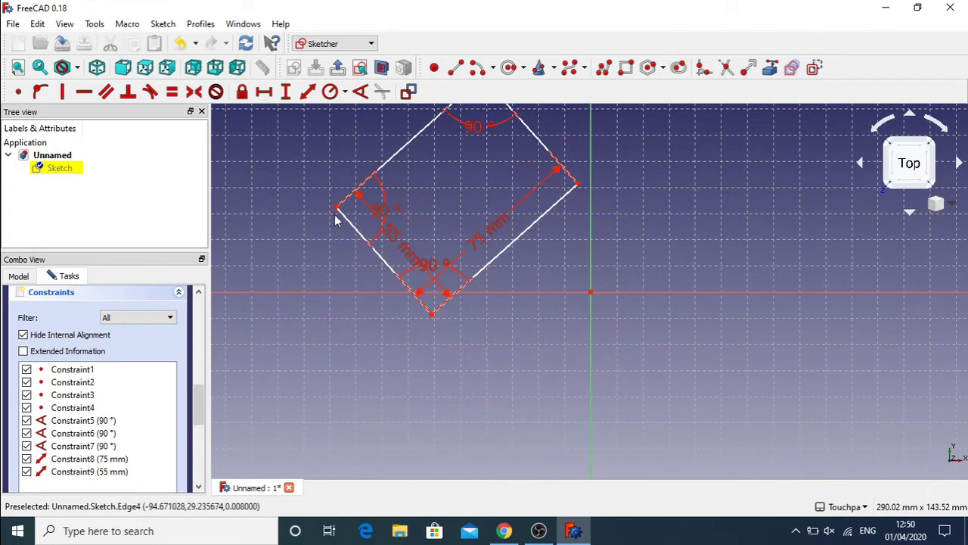
pyautogui.moveTo(339, 214)
pyautogui.mouseDown()
pyautogui.moveTo(464, 345)
pyautogui.moveTo(577, 370)
pyautogui.moveTo(238, 320)
pyautogui.moveTo(367, 312)
pyautogui.moveTo(339, 319)
pyautogui.mouseUp()
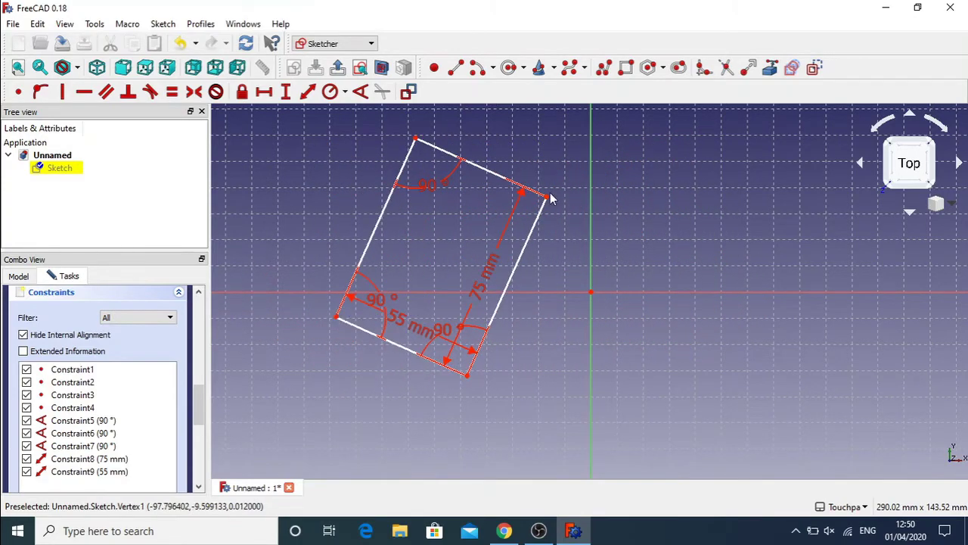
pyautogui.moveTo(547, 198); pyautogui.dragTo(568, 371)
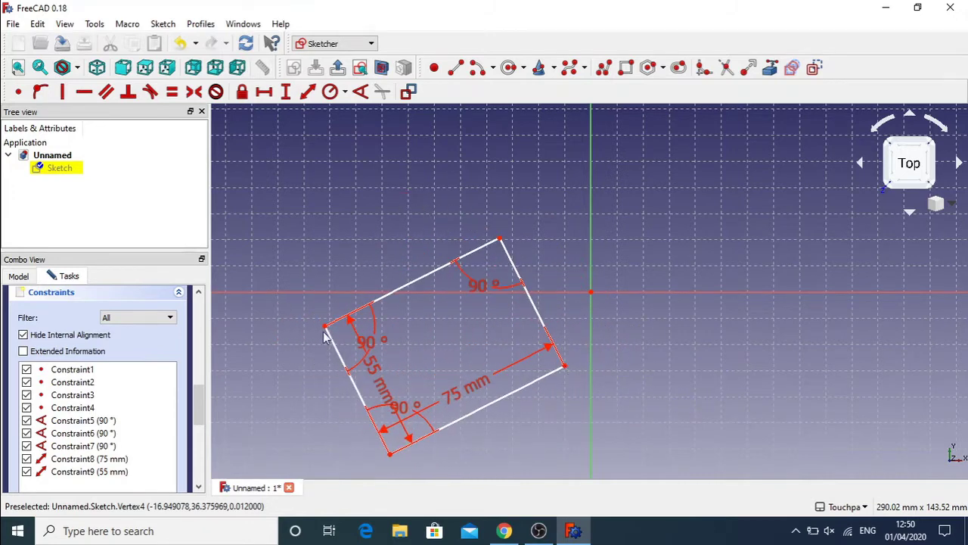
# - Move the upper-left and lower-right corners of the dimensioned rectangle freehand until its sides are almost level
pyautogui.moveTo(327, 333); pyautogui.dragTo(323, 210)
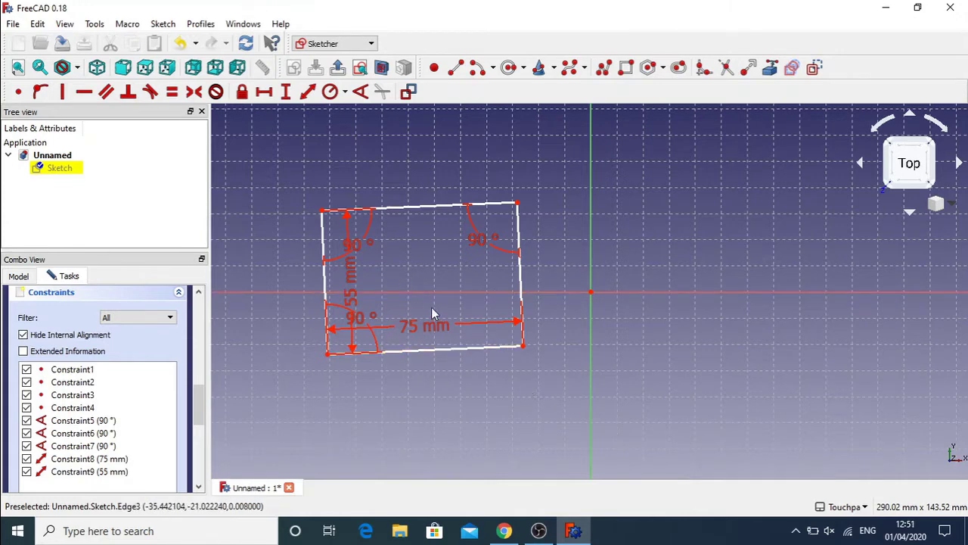
pyautogui.moveTo(522, 348)
pyautogui.mouseDown()
pyautogui.moveTo(540, 299)
pyautogui.moveTo(525, 222)
pyautogui.moveTo(505, 345)
pyautogui.mouseUp()
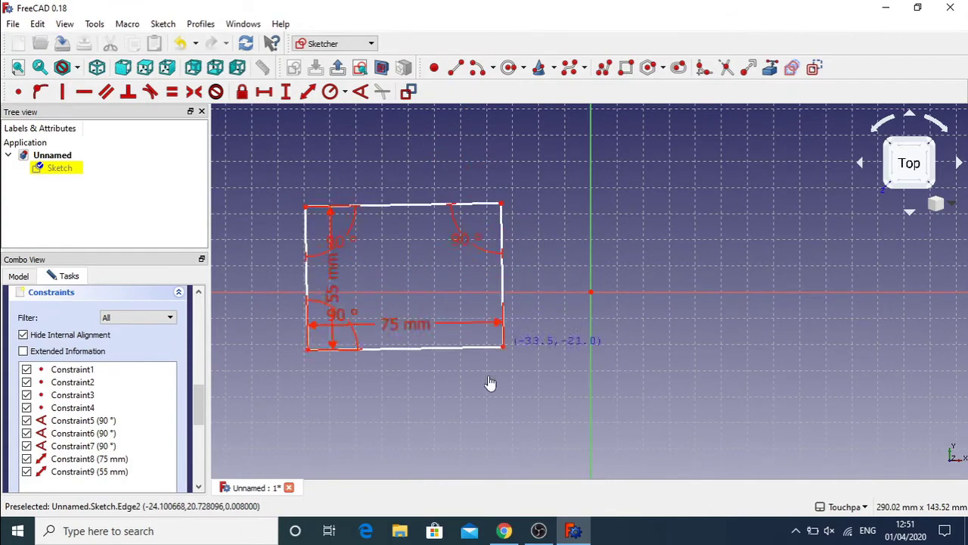
pyautogui.moveTo(490, 383); pyautogui.dragTo(528, 349)
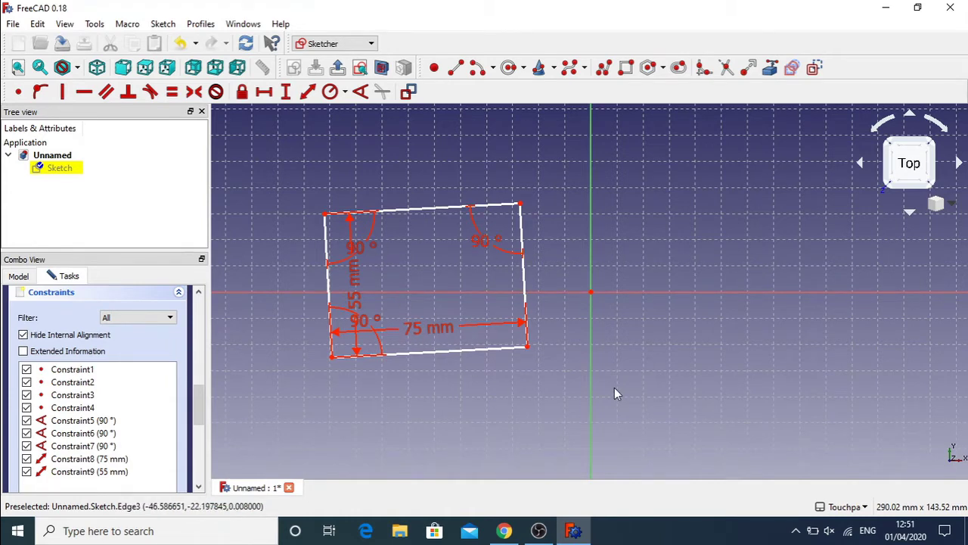
# - Hide the three 90° angle constraints and the 75 mm and 55 mm length constraints in the sketch
pyautogui.click(28, 421)
pyautogui.click(26, 434)
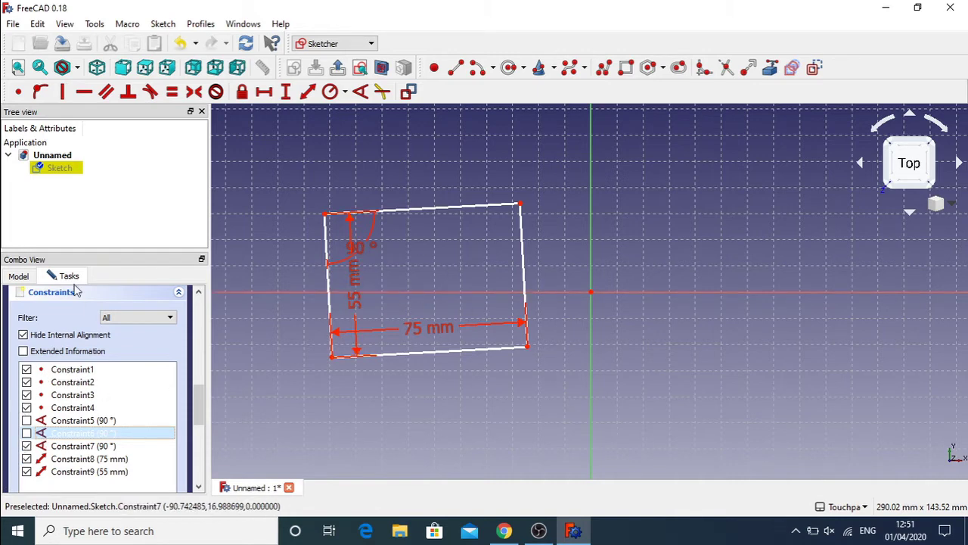
pyautogui.click(27, 446)
pyautogui.click(27, 460)
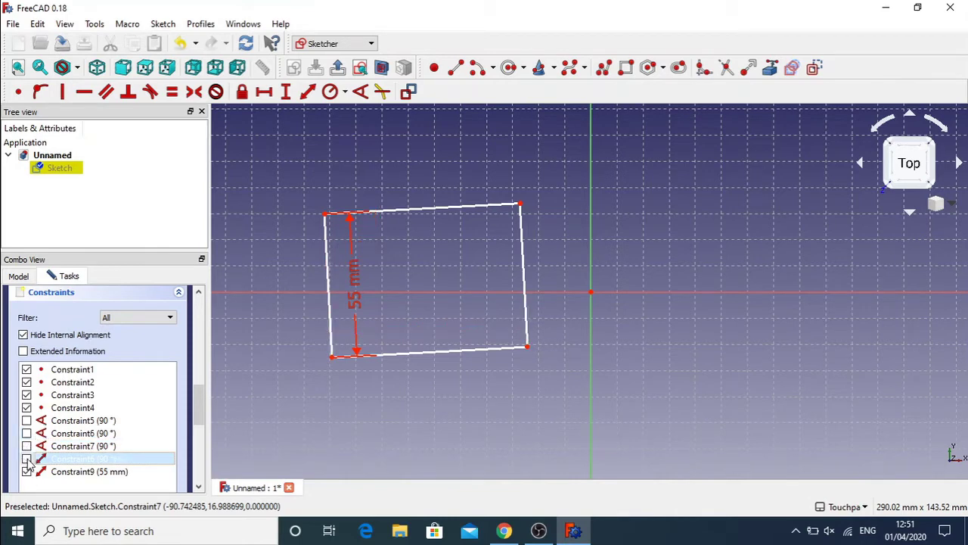
pyautogui.click(26, 471)
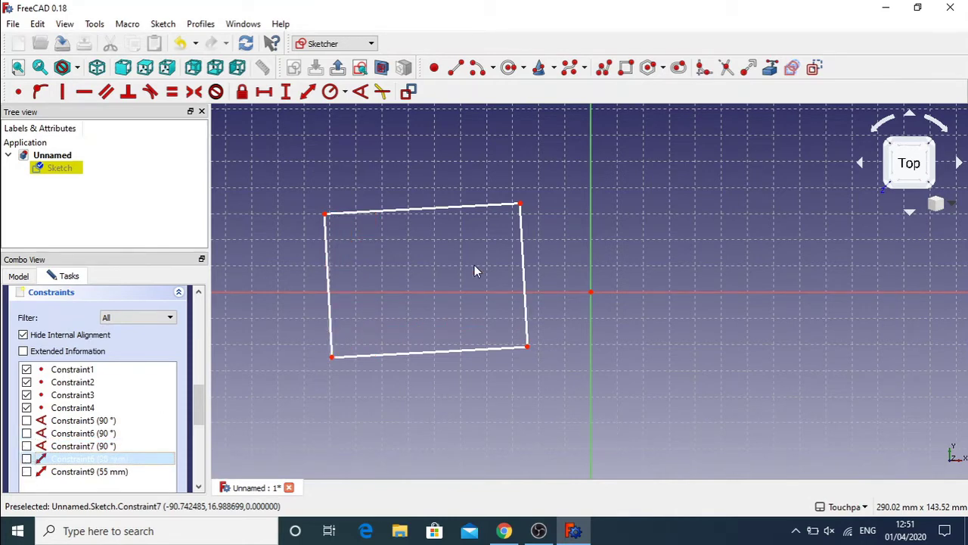
# - Move the rectangle's corners freehand to rotate and shift it while its angle and length constraints are hidden
pyautogui.moveTo(532, 353)
pyautogui.mouseDown()
pyautogui.moveTo(379, 441)
pyautogui.moveTo(567, 399)
pyautogui.moveTo(582, 261)
pyautogui.mouseUp()
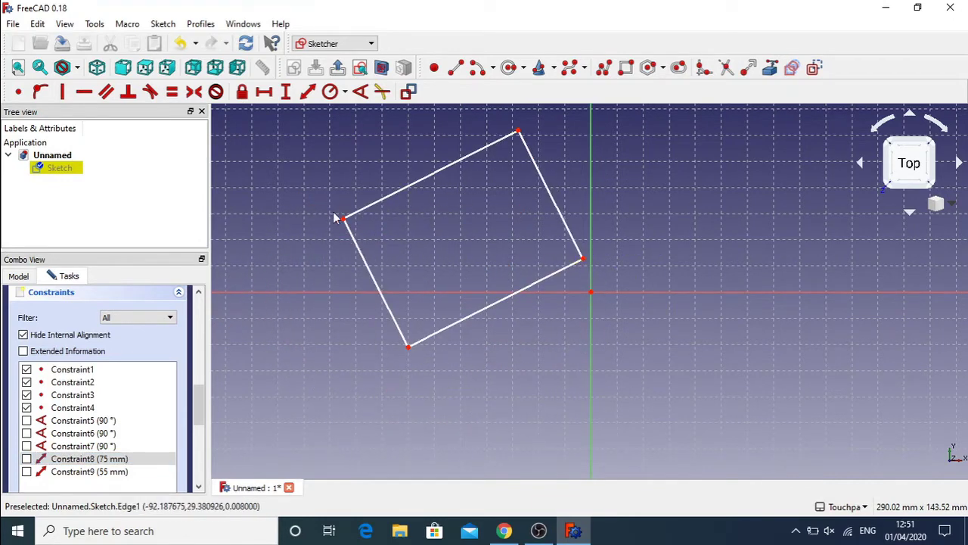
pyautogui.moveTo(344, 220); pyautogui.dragTo(326, 336)
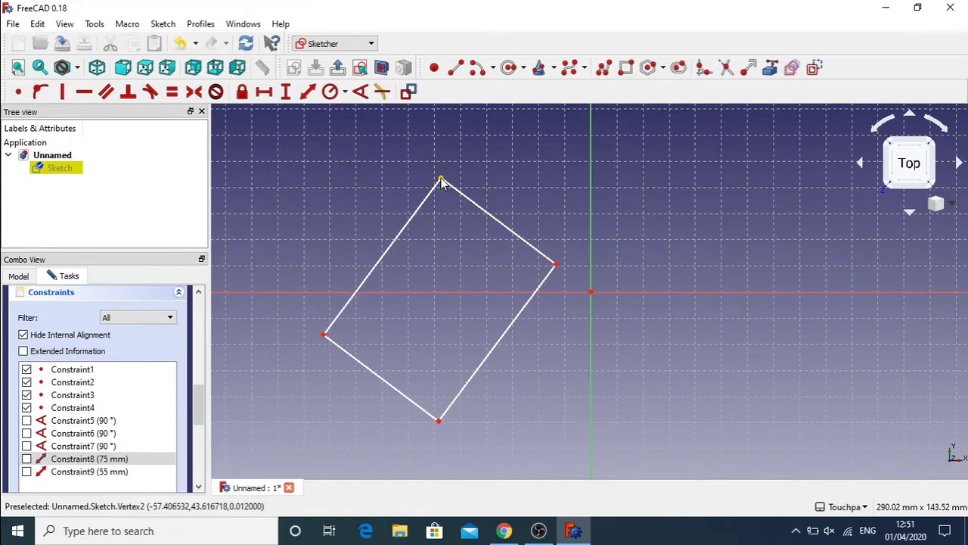
pyautogui.moveTo(442, 179)
pyautogui.mouseDown()
pyautogui.moveTo(588, 227)
pyautogui.moveTo(635, 290)
pyautogui.moveTo(417, 190)
pyautogui.moveTo(466, 205)
pyautogui.moveTo(449, 175)
pyautogui.mouseUp()
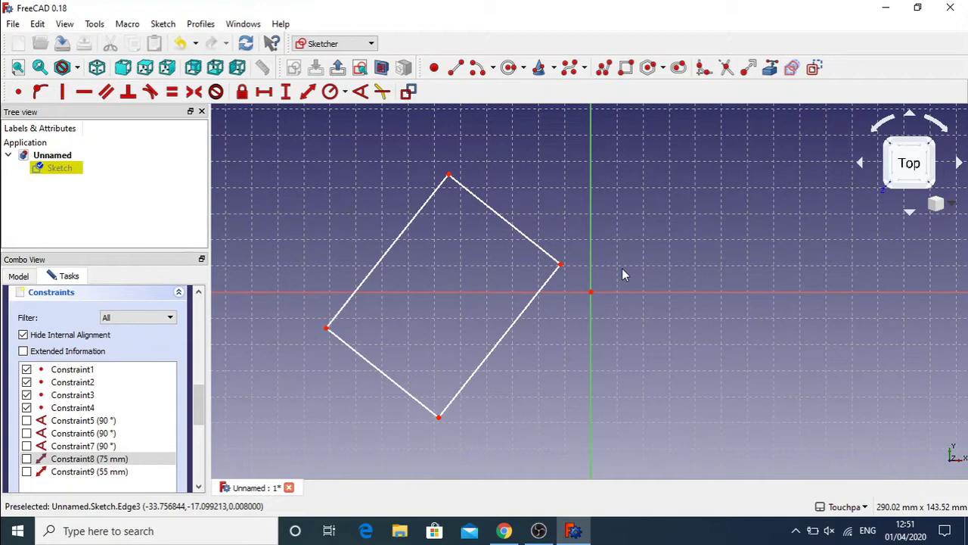
pyautogui.moveTo(561, 271)
pyautogui.mouseDown()
pyautogui.moveTo(437, 209)
pyautogui.moveTo(432, 185)
pyautogui.moveTo(621, 282)
pyautogui.moveTo(460, 234)
pyautogui.moveTo(558, 252)
pyautogui.moveTo(588, 281)
pyautogui.moveTo(498, 272)
pyautogui.moveTo(554, 278)
pyautogui.mouseUp()
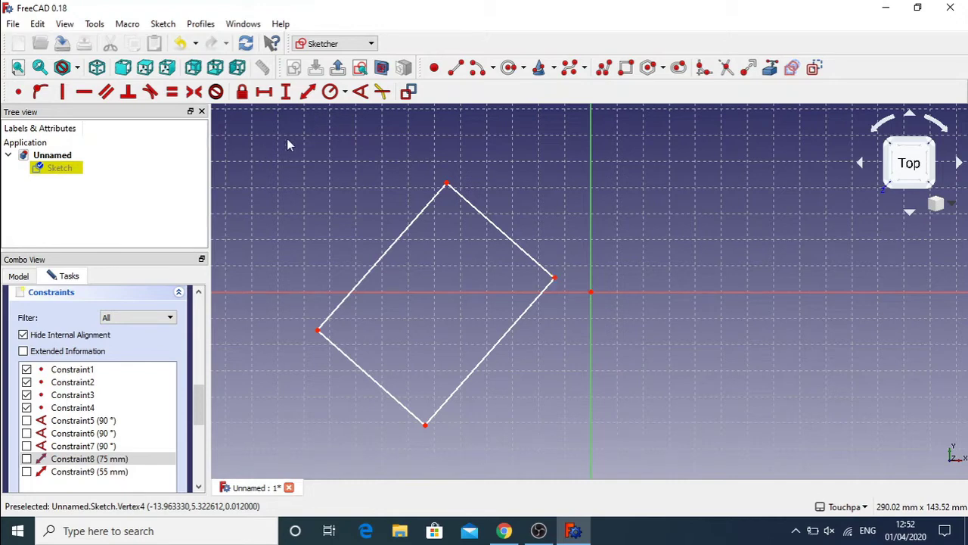
# - Delete the whole rectangle from the sketch and start the Polyline tool
pyautogui.moveTo(307, 171)
pyautogui.mouseDown()
pyautogui.moveTo(471, 310)
pyautogui.moveTo(506, 363)
pyautogui.moveTo(620, 471)
pyautogui.moveTo(571, 440)
pyautogui.mouseUp()
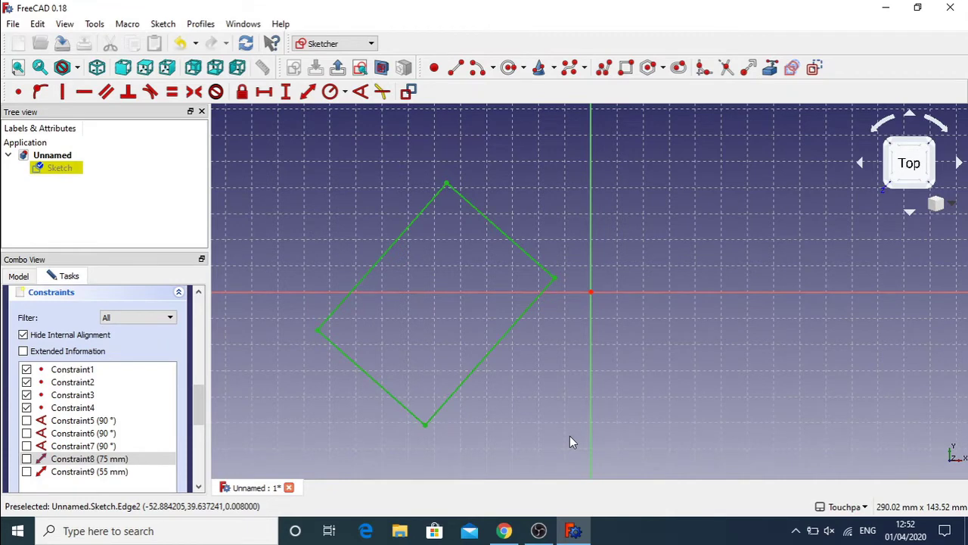
pyautogui.press('Delete')
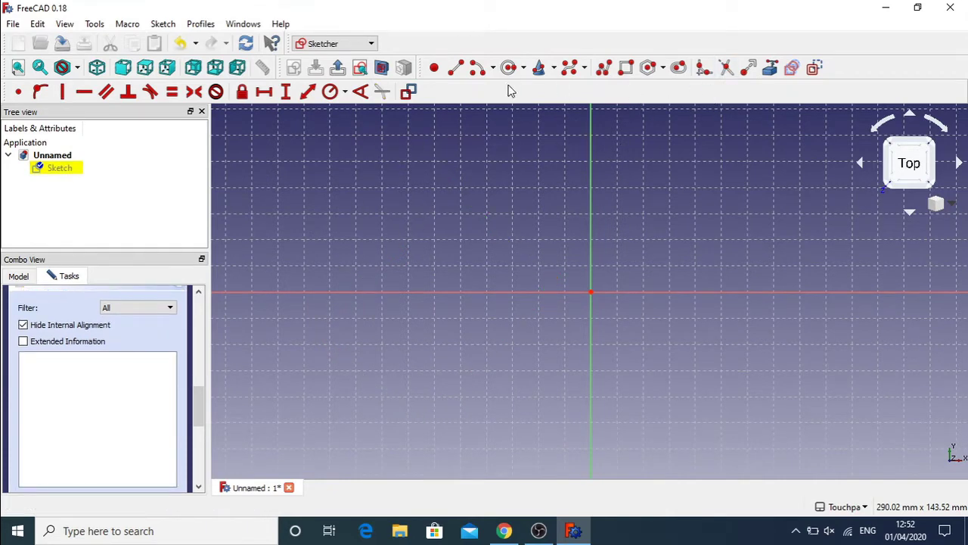
pyautogui.click(604, 68)
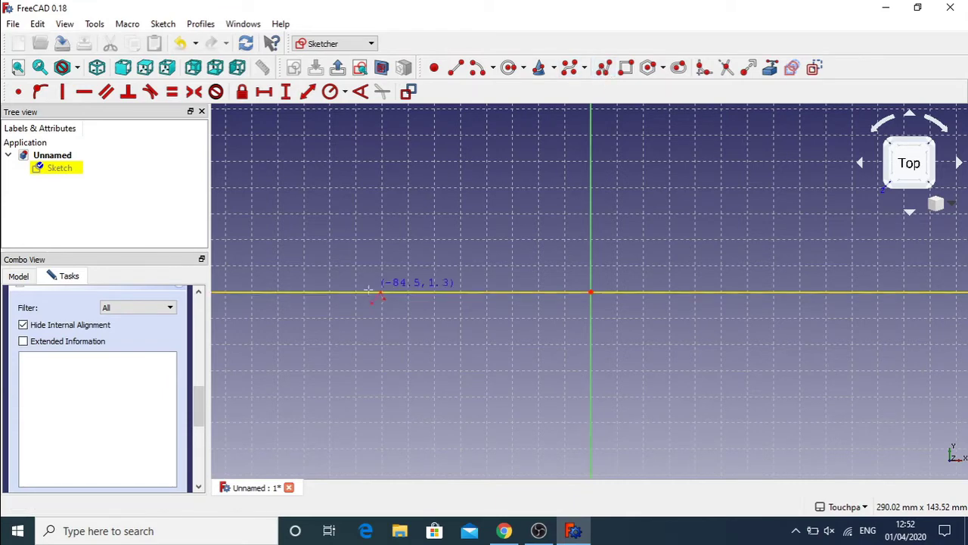
pyautogui.click(369, 290)
pyautogui.click(421, 192)
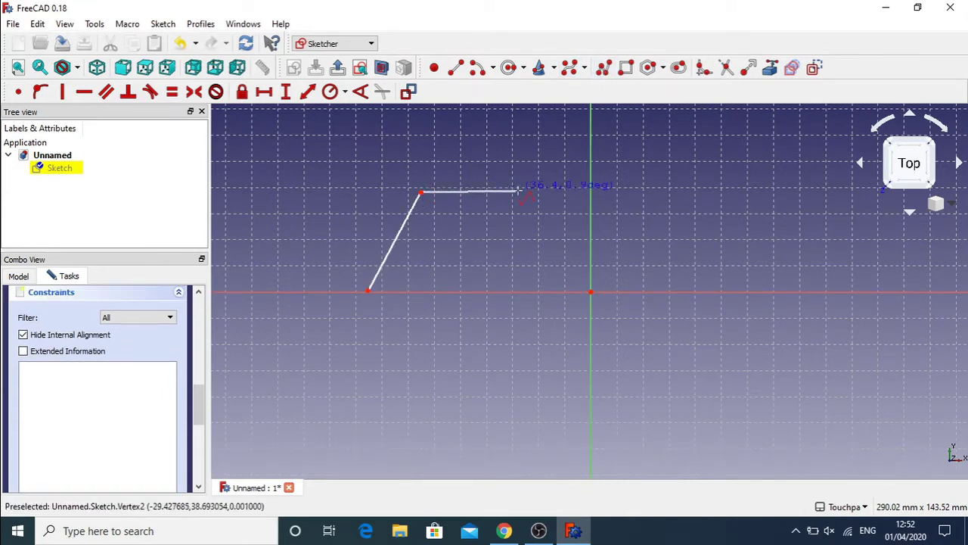
pyautogui.click(518, 192)
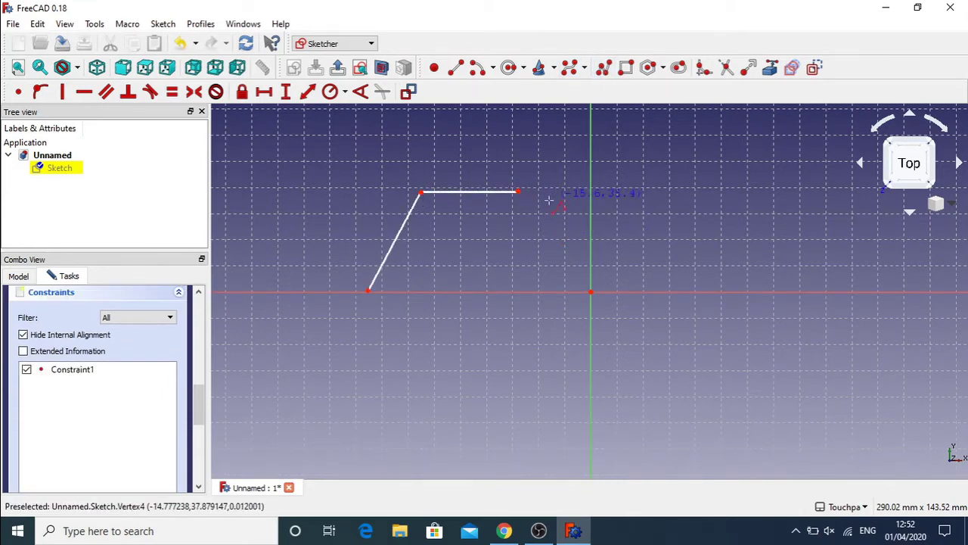
pyautogui.click(519, 191)
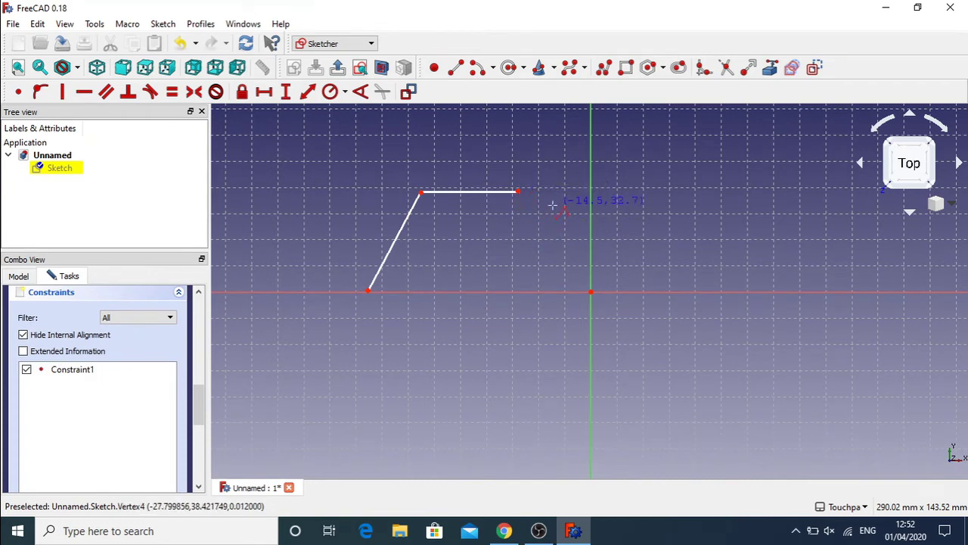
pyautogui.hotkey('ctrl', 'z')
pyautogui.hotkey('ctrl', 'z')
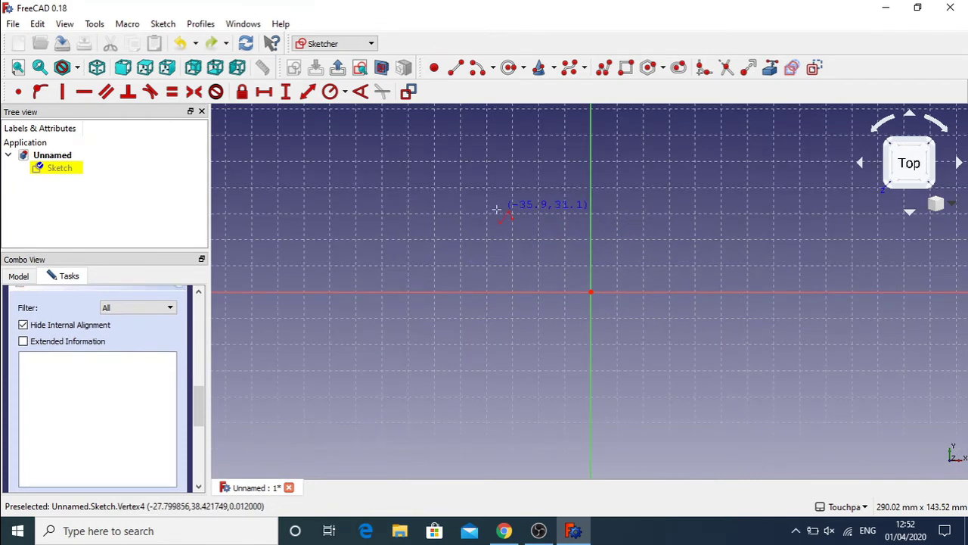
# - Draw a closed, irregular six-sided polyline with an inward notch on its right side, to the left of the vertical axis
pyautogui.click(269, 218)
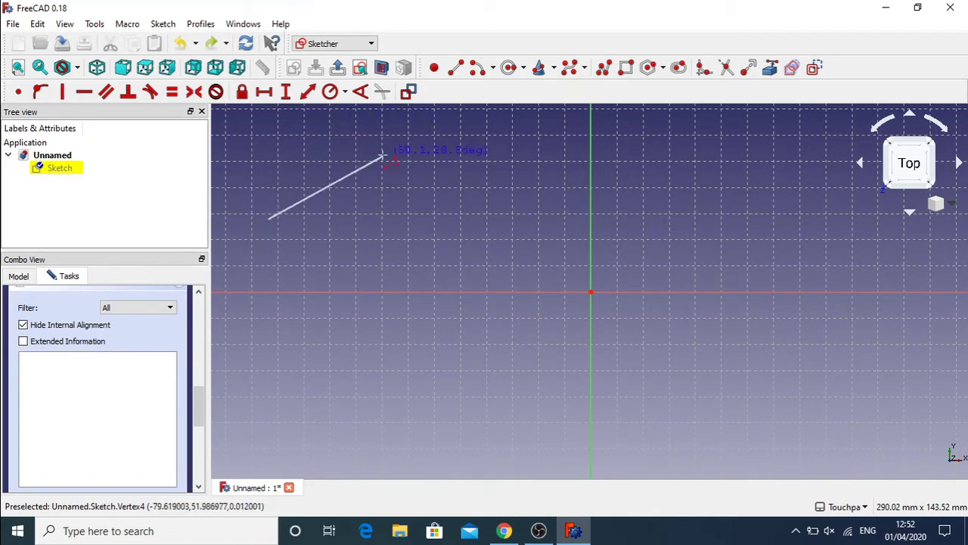
pyautogui.click(382, 156)
pyautogui.click(485, 250)
pyautogui.click(401, 241)
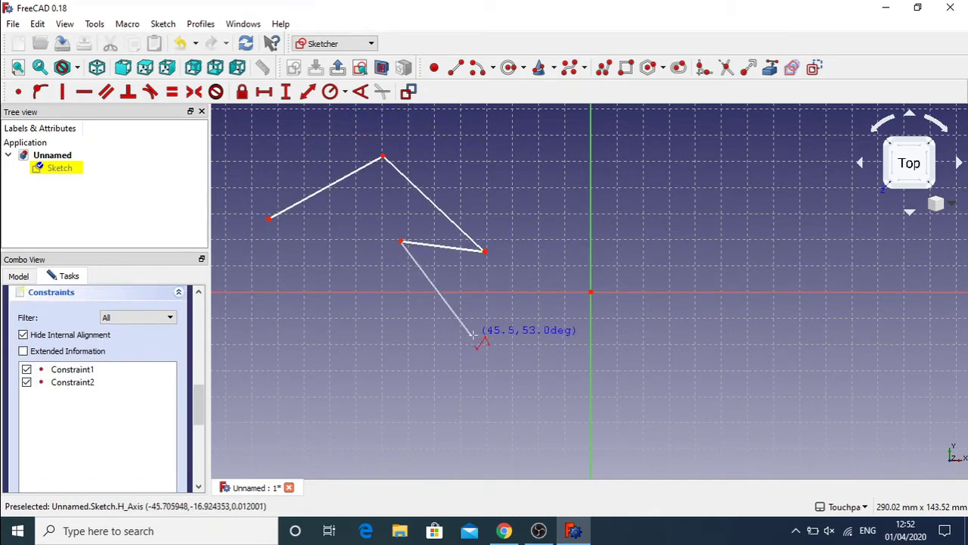
pyautogui.click(471, 335)
pyautogui.click(291, 374)
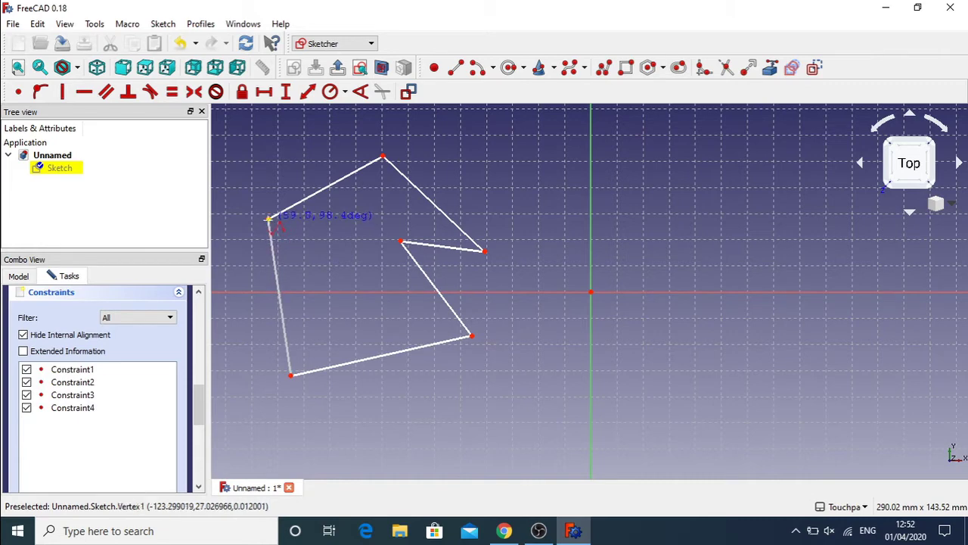
pyautogui.click(270, 219)
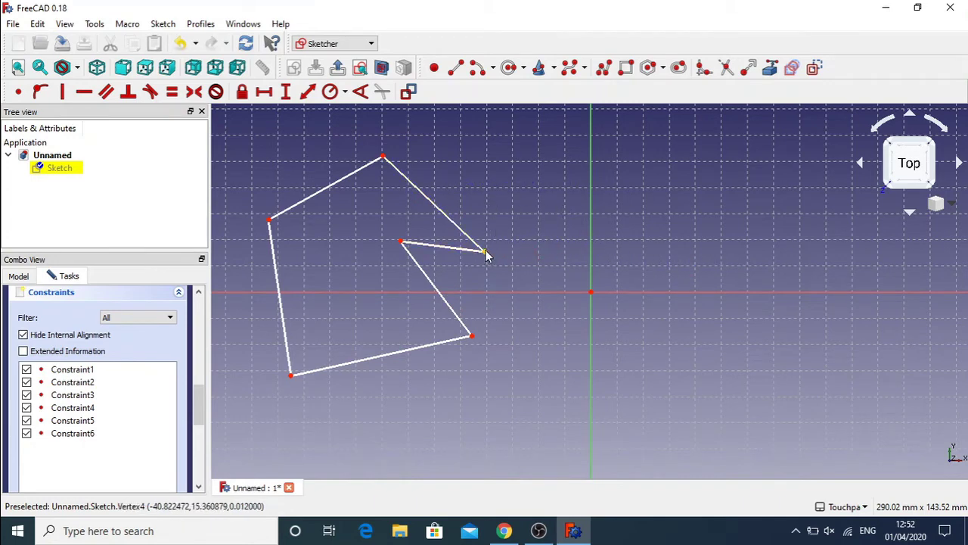
# - Move the polyline's outer corner above the notch upward and its lower-left corner slightly upward
pyautogui.moveTo(486, 252)
pyautogui.mouseDown()
pyautogui.moveTo(499, 223)
pyautogui.moveTo(484, 235)
pyautogui.mouseUp()
pyautogui.moveTo(292, 374)
pyautogui.mouseDown()
pyautogui.moveTo(335, 337)
pyautogui.moveTo(298, 357)
pyautogui.moveTo(352, 331)
pyautogui.moveTo(295, 363)
pyautogui.mouseUp()
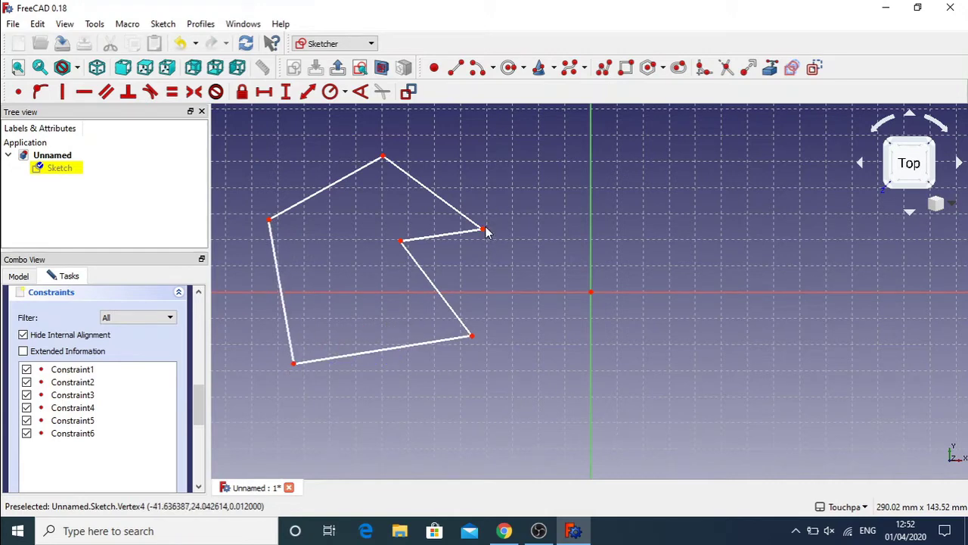
pyautogui.moveTo(484, 233); pyautogui.dragTo(484, 215)
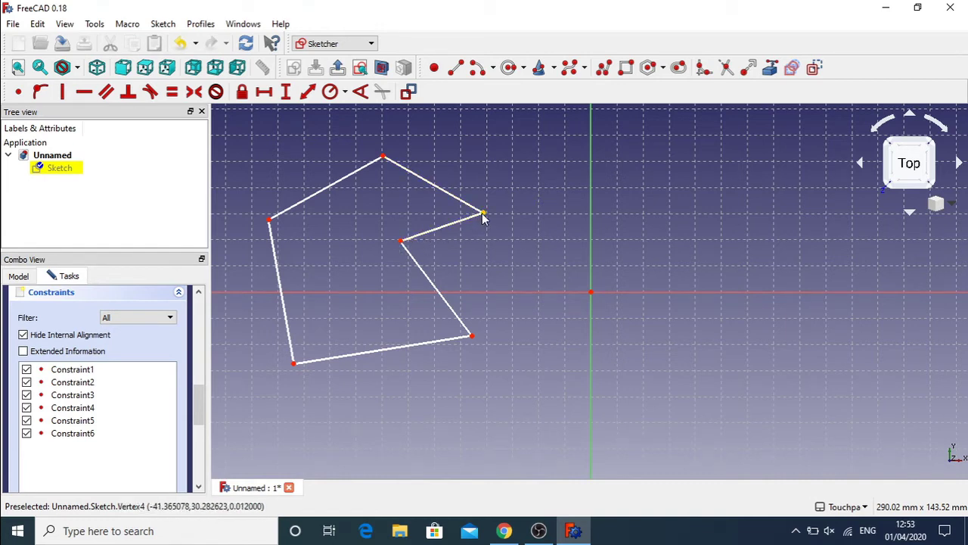
# - Add a 48.44° angle constraint between the upper-right edge and the upper notch edge
pyautogui.click(443, 227)
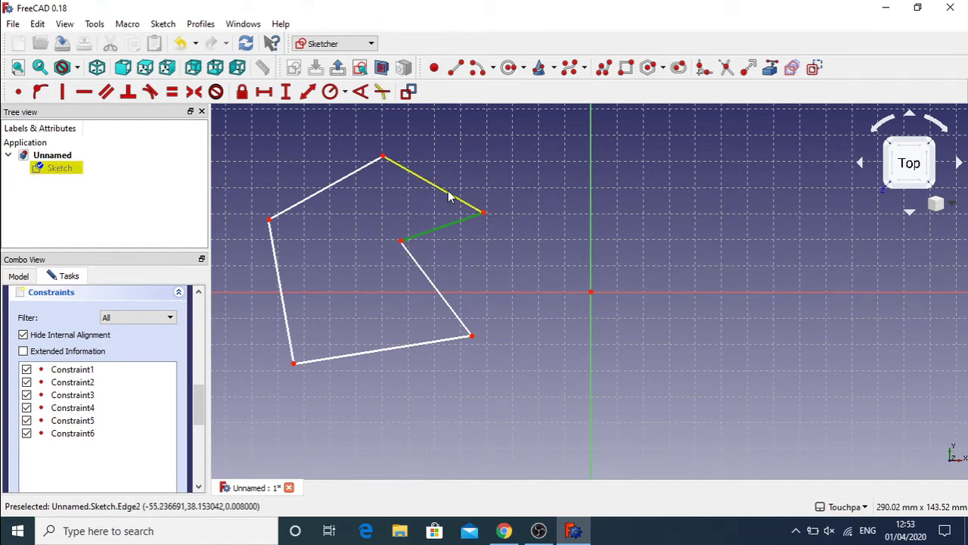
pyautogui.click(448, 195)
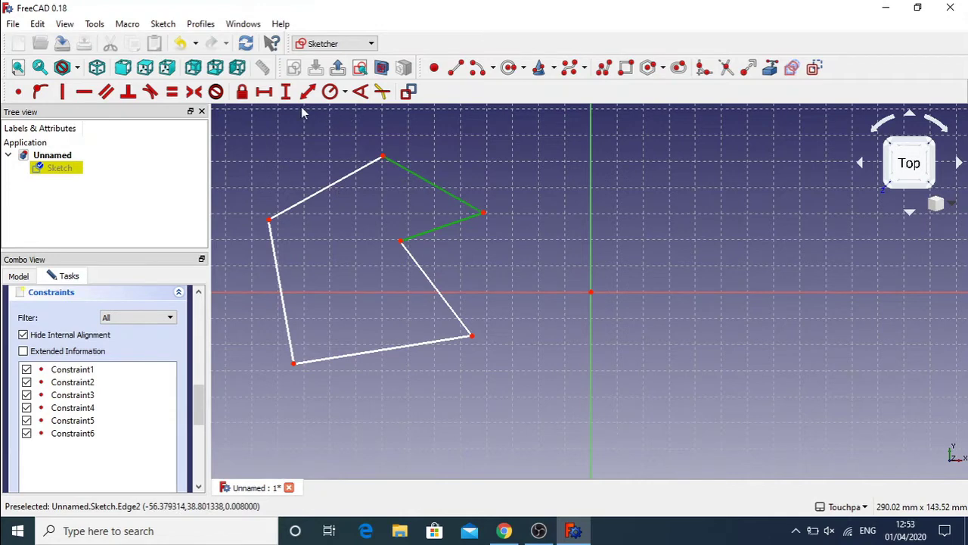
pyautogui.click(361, 92)
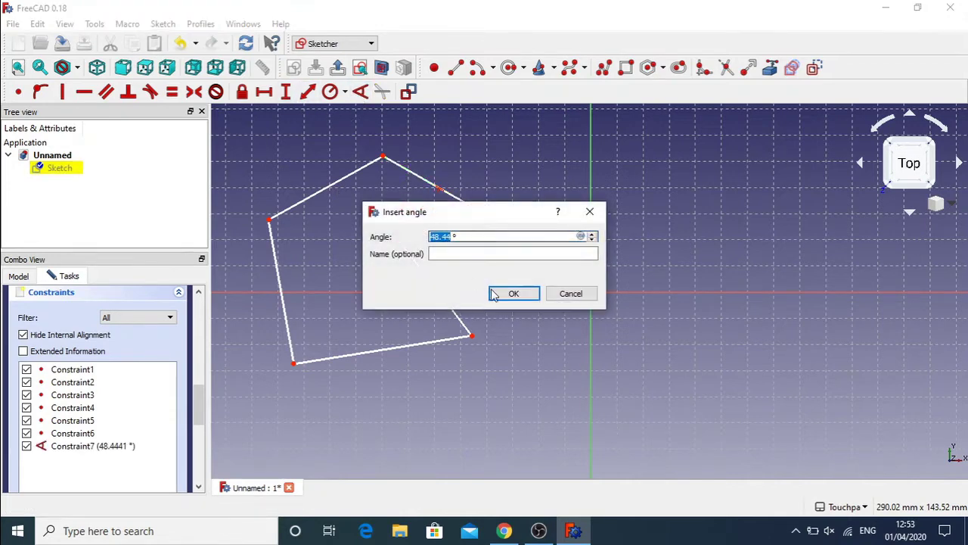
pyautogui.click(520, 295)
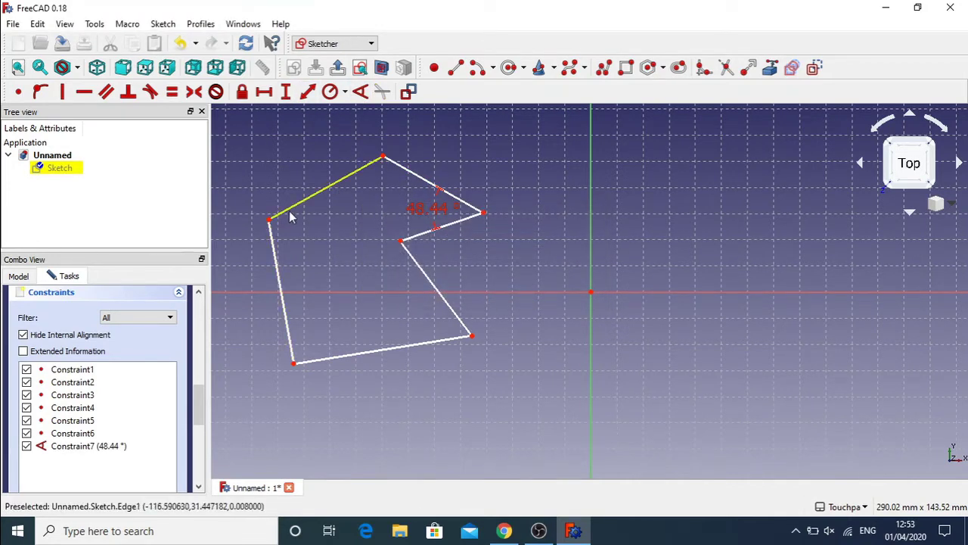
# - Add a 121.38° angle constraint between the two upper edges that meet at the shape's top corner
pyautogui.click(292, 208)
pyautogui.click(278, 254)
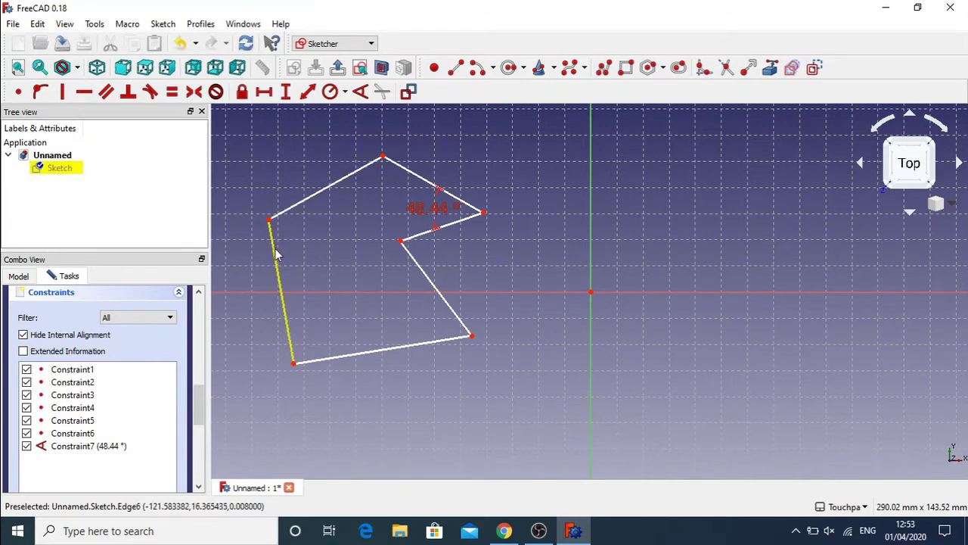
pyautogui.click(302, 200)
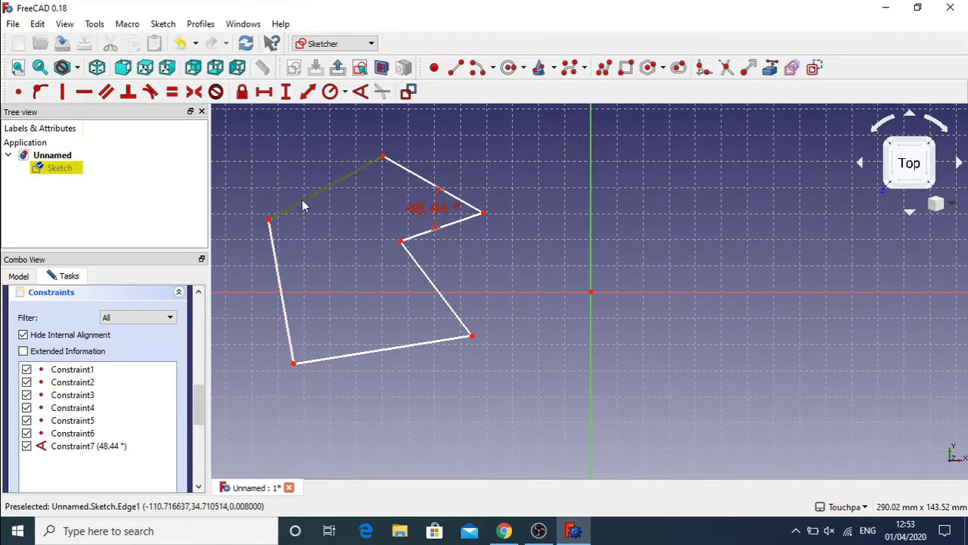
pyautogui.click(409, 176)
pyautogui.click(360, 92)
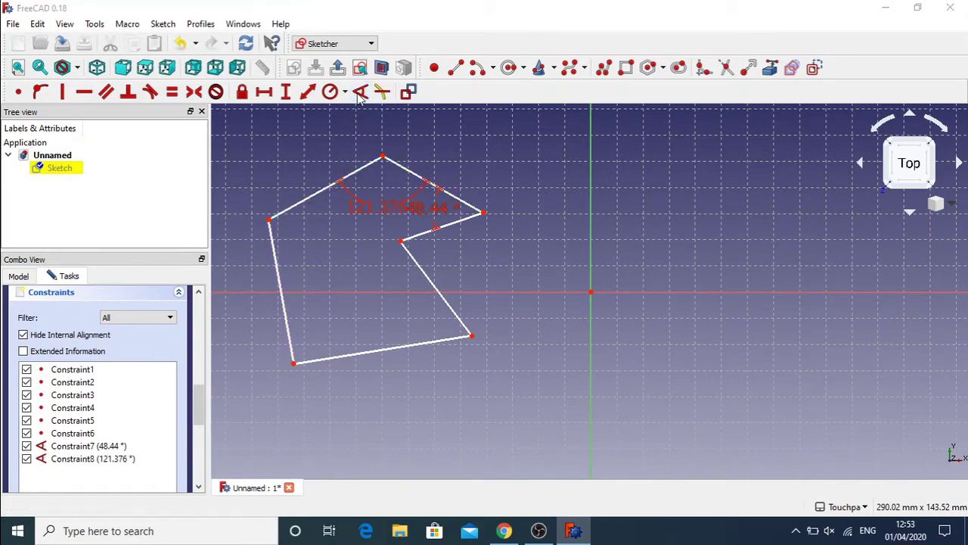
pyautogui.click(512, 293)
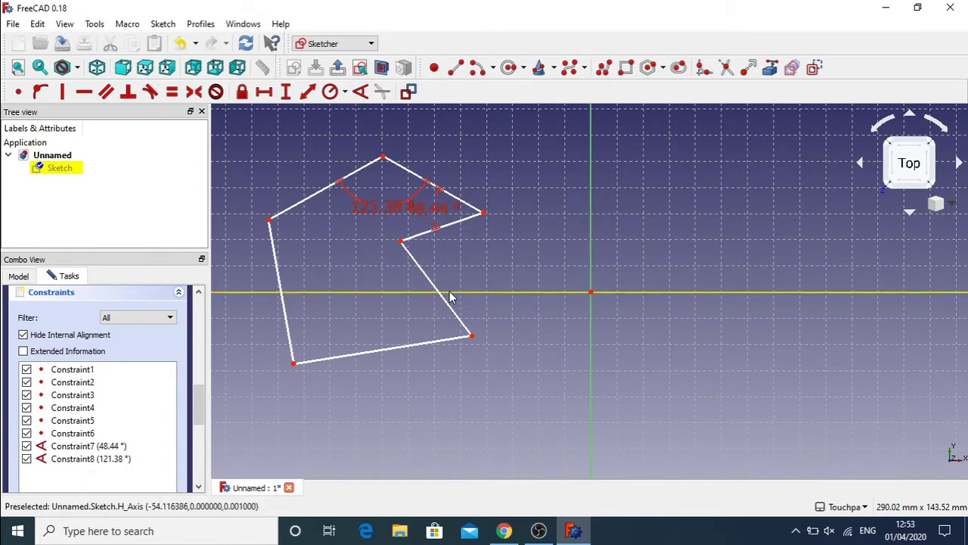
# - Add a 71.66° angle constraint between the two edges that meet at the notch's inner corner
pyautogui.click(415, 259)
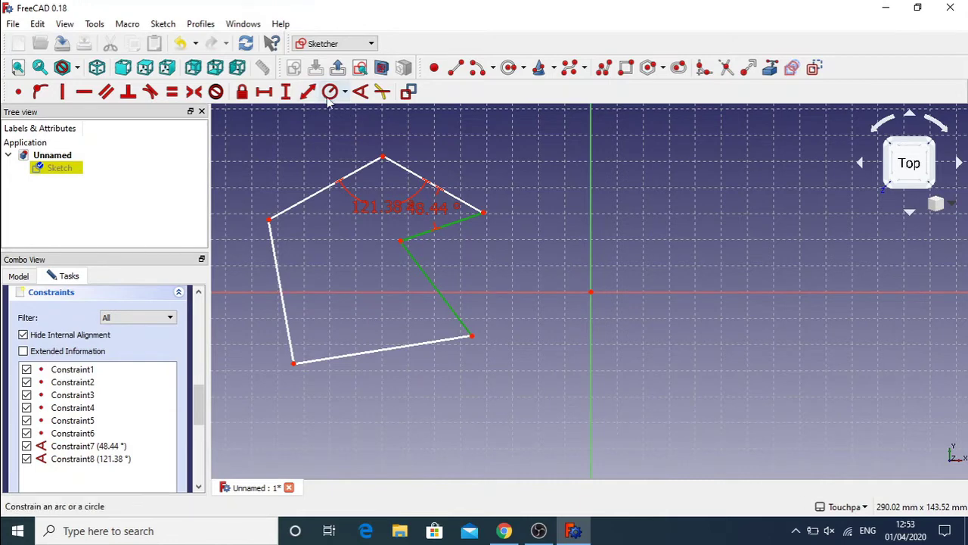
pyautogui.click(360, 91)
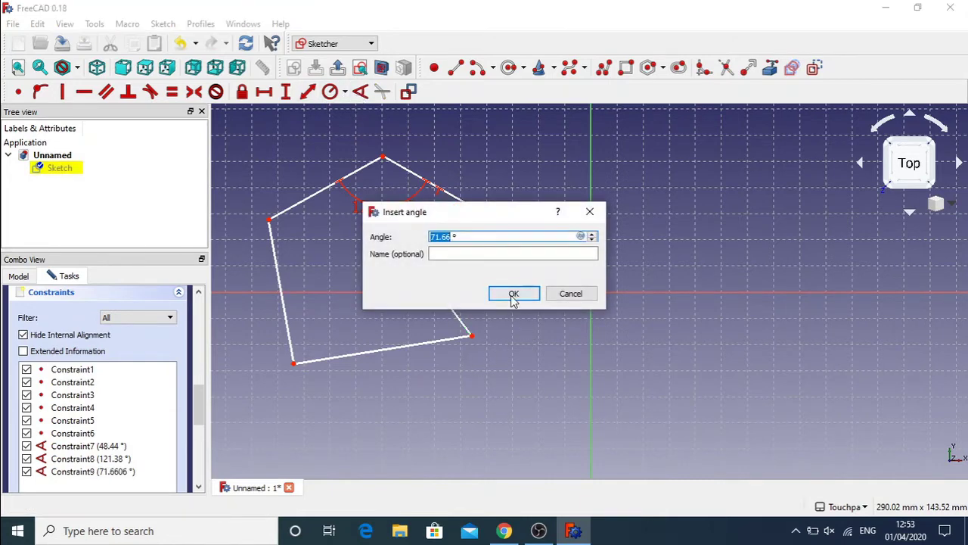
pyautogui.click(514, 294)
# - Add a 61.84° angle constraint between the bottom edge and the lower notch edge
pyautogui.click(451, 328)
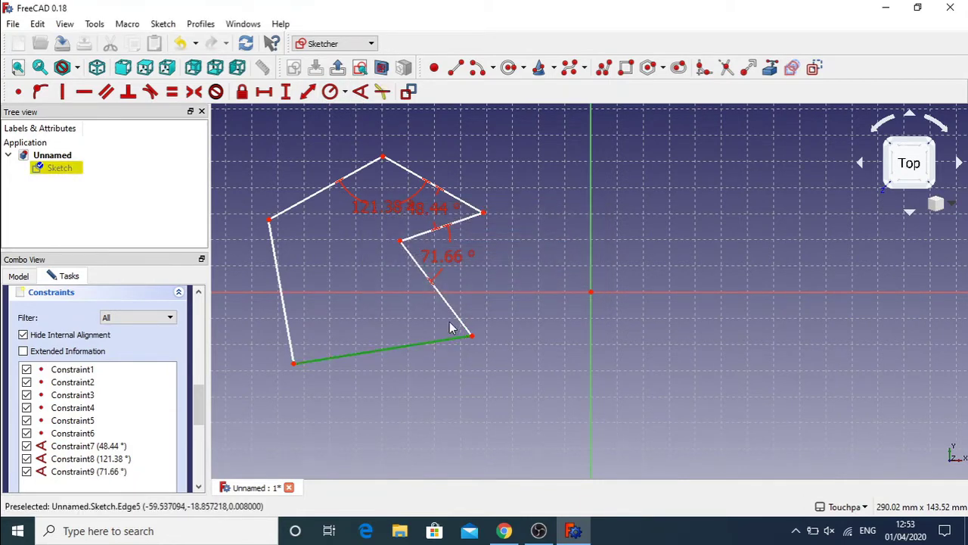
pyautogui.click(463, 320)
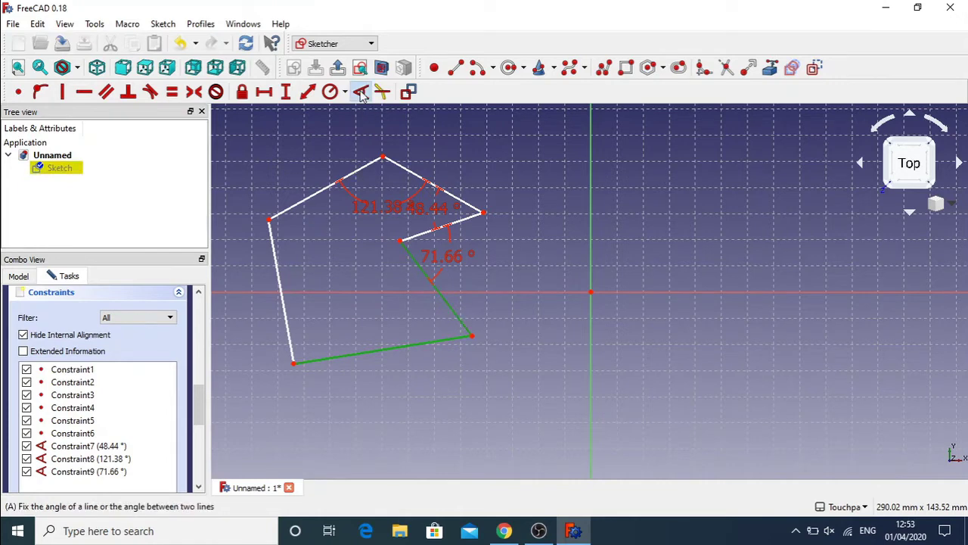
pyautogui.click(361, 91)
pyautogui.click(514, 293)
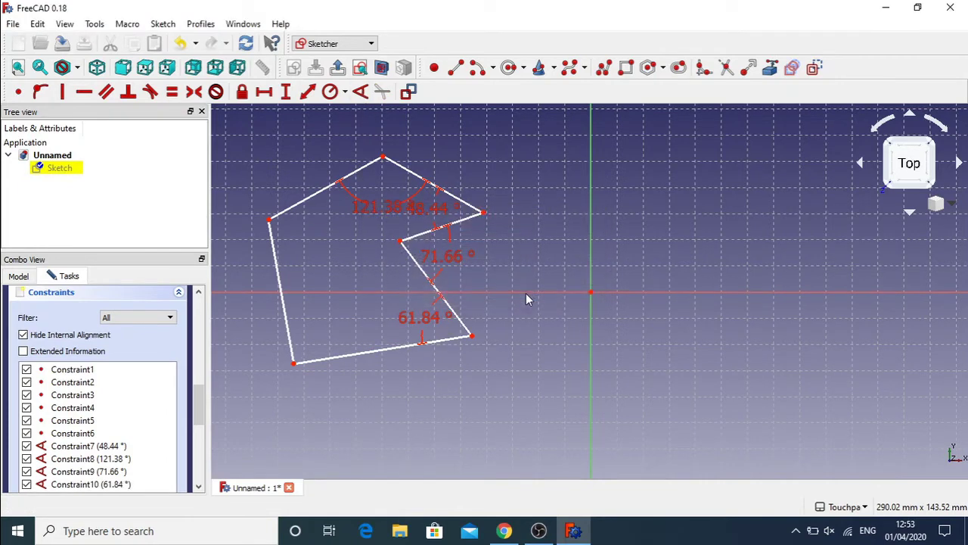
# - Add a 91° angle constraint between the left edge and the bottom edge
pyautogui.click(292, 338)
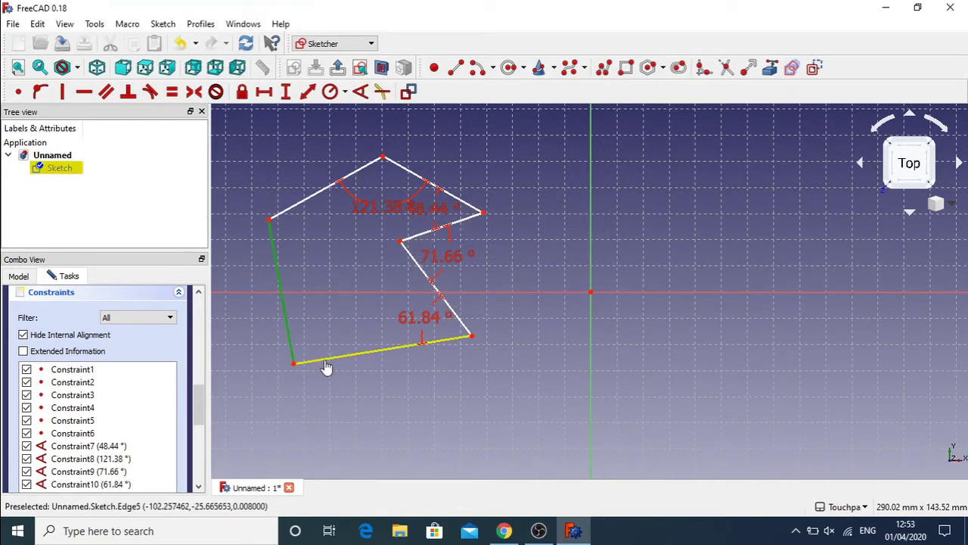
pyautogui.click(325, 360)
pyautogui.click(361, 93)
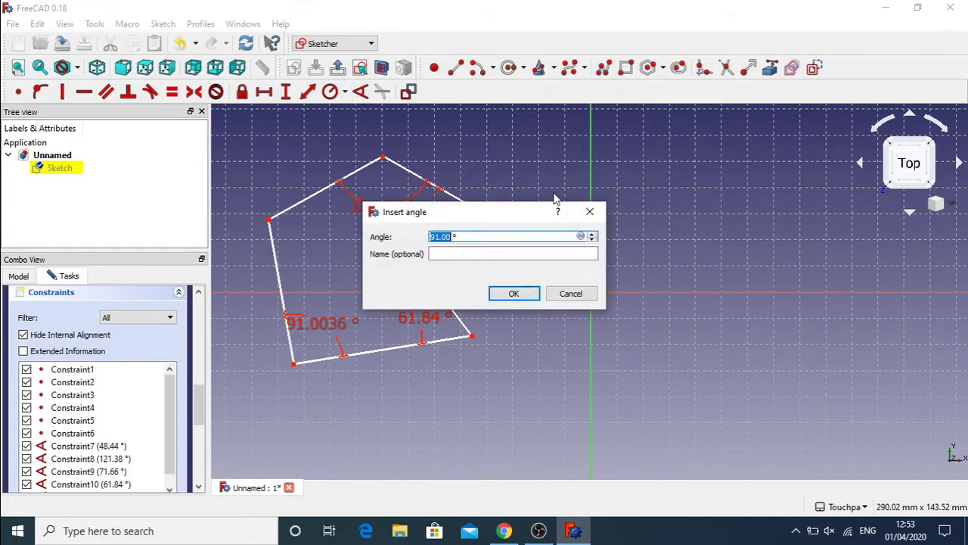
pyautogui.click(515, 294)
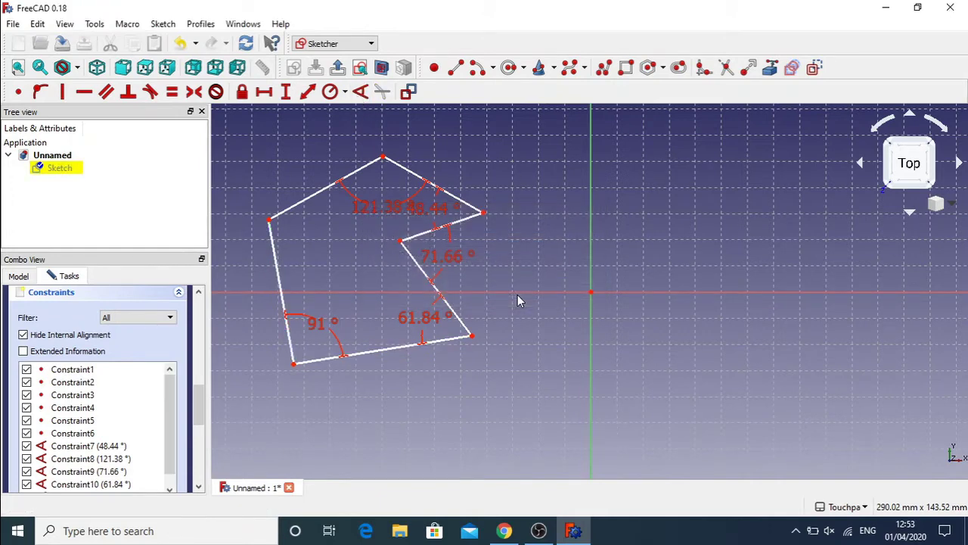
# - Try to add a 109° angle constraint between the upper-left edge and the left edge
pyautogui.click(294, 209)
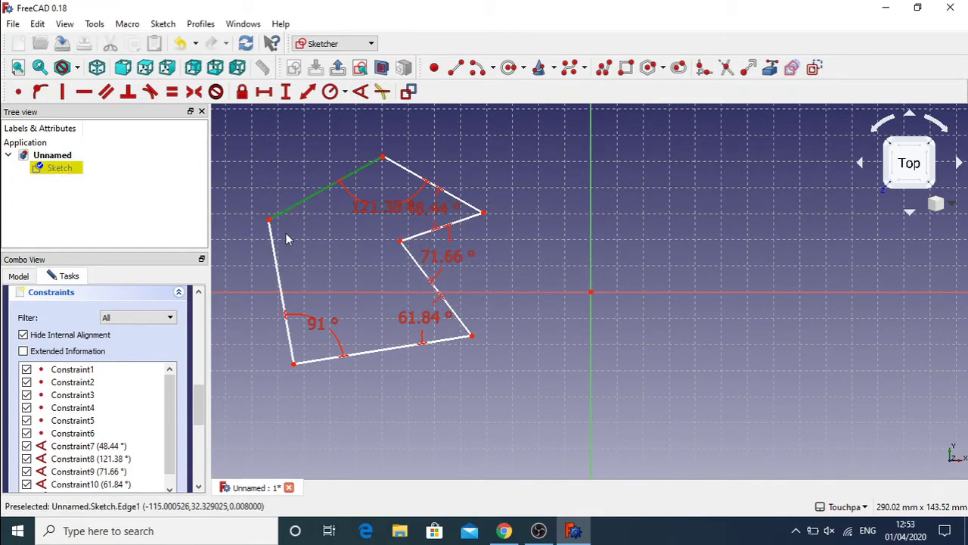
pyautogui.click(360, 93)
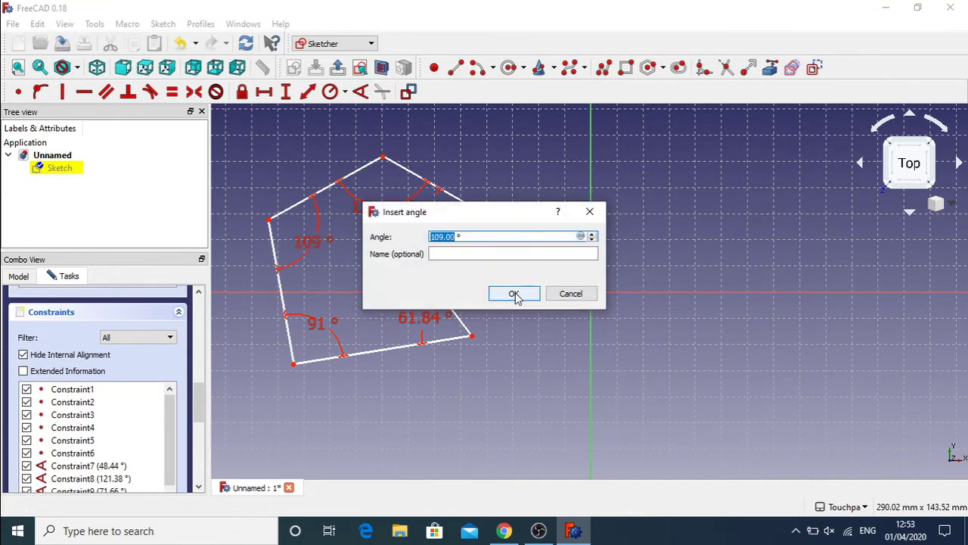
pyautogui.click(514, 294)
pyautogui.click(581, 285)
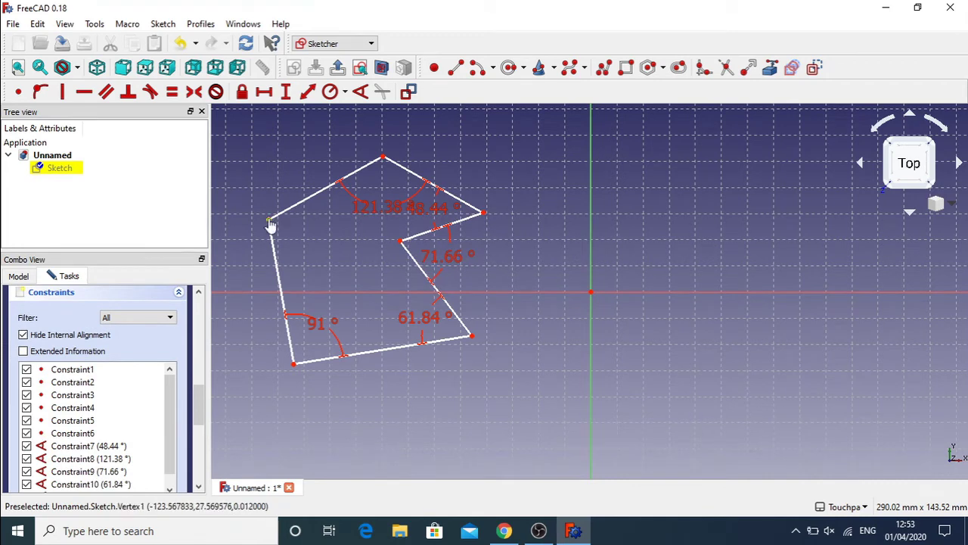
# - Move the polyline's upper-left corner inward and fix the upper-left edge's length at 42.48 mm
pyautogui.moveTo(271, 225); pyautogui.dragTo(298, 219)
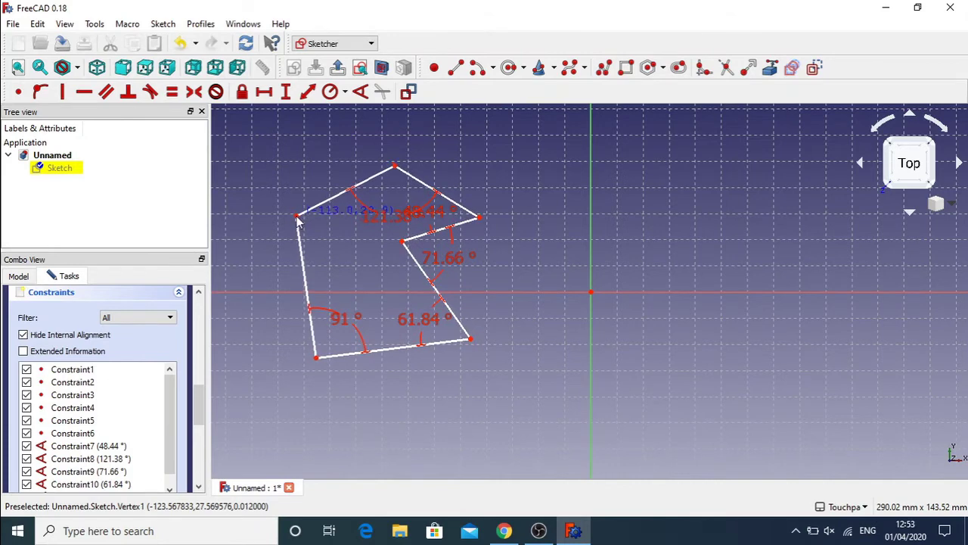
pyautogui.click(395, 168)
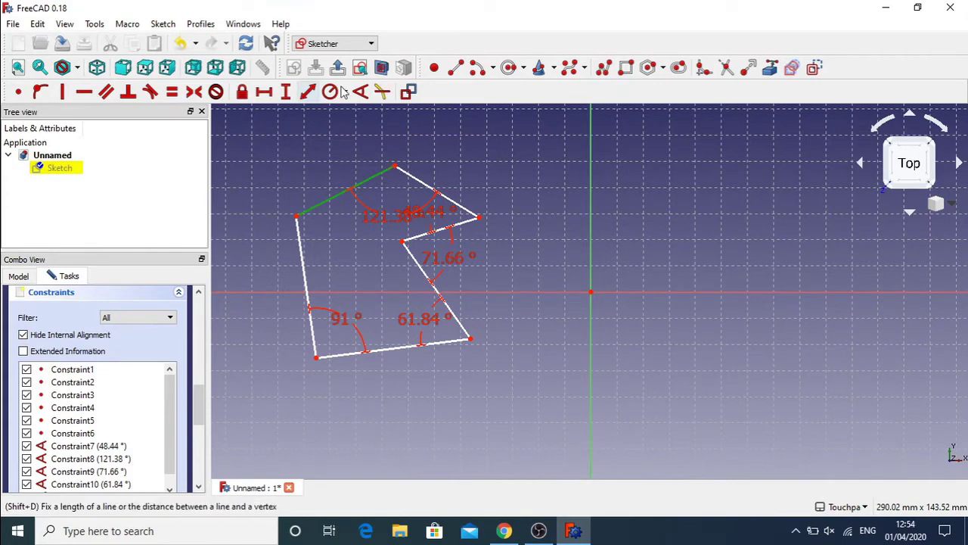
pyautogui.click(307, 94)
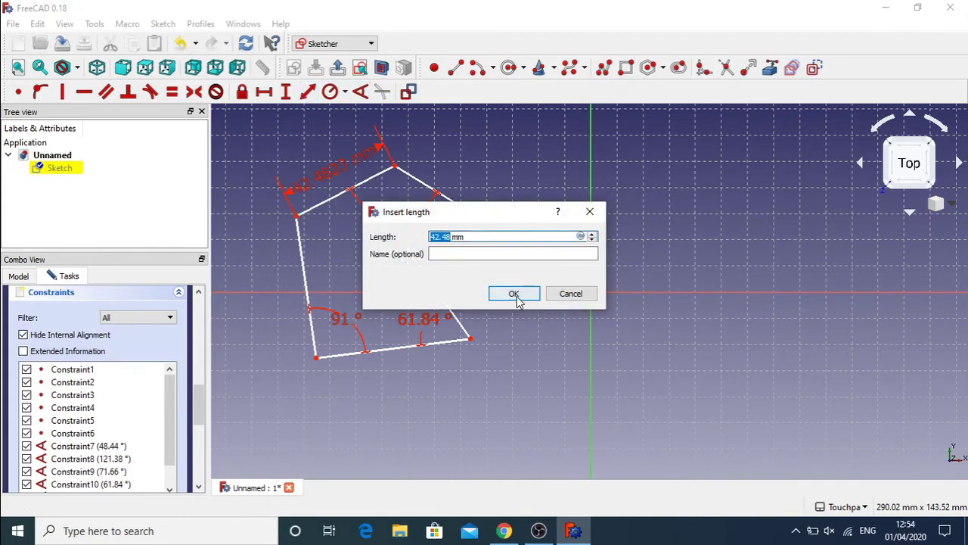
pyautogui.click(518, 297)
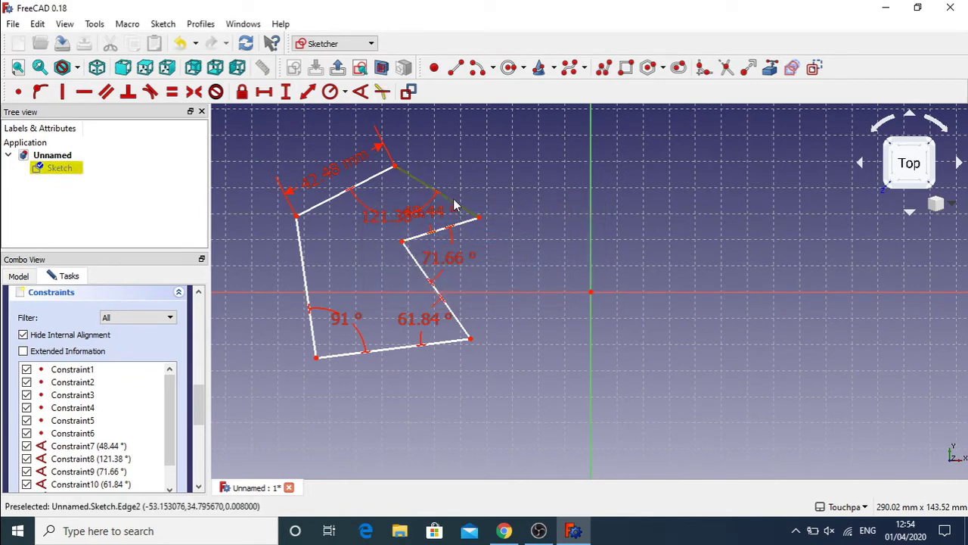
# - Fix the upper-right edge's length at 37.97 mm and the left edge's length at 54.74 mm
pyautogui.click(307, 91)
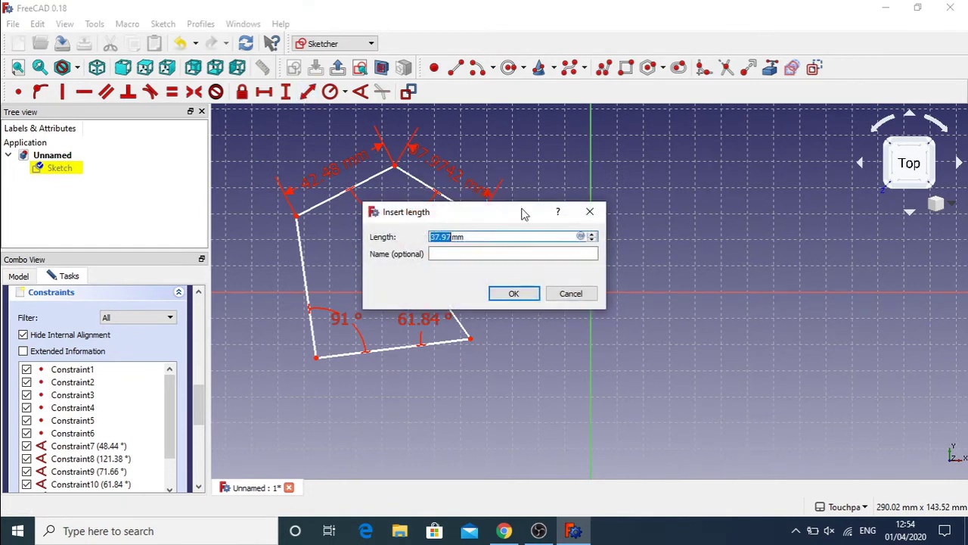
pyautogui.click(510, 292)
pyautogui.click(305, 287)
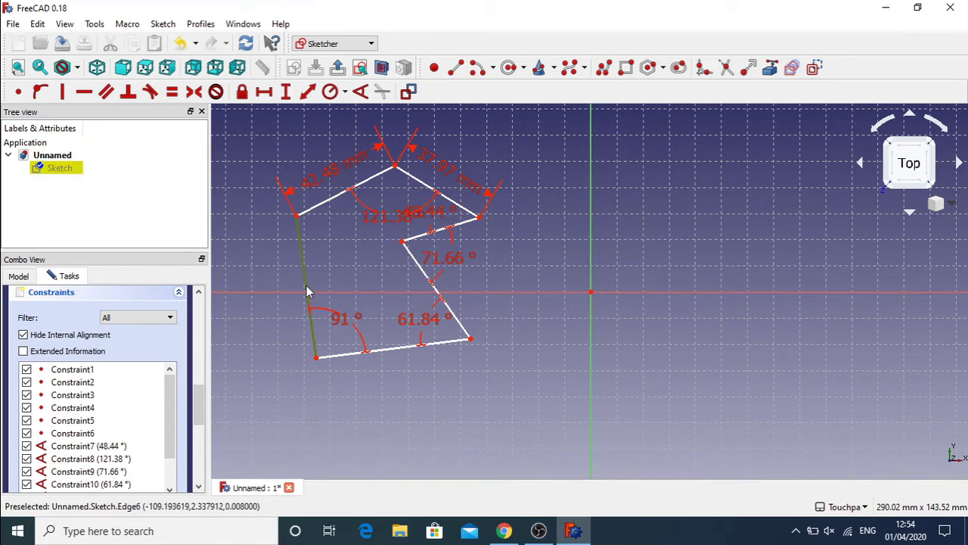
pyautogui.click(312, 93)
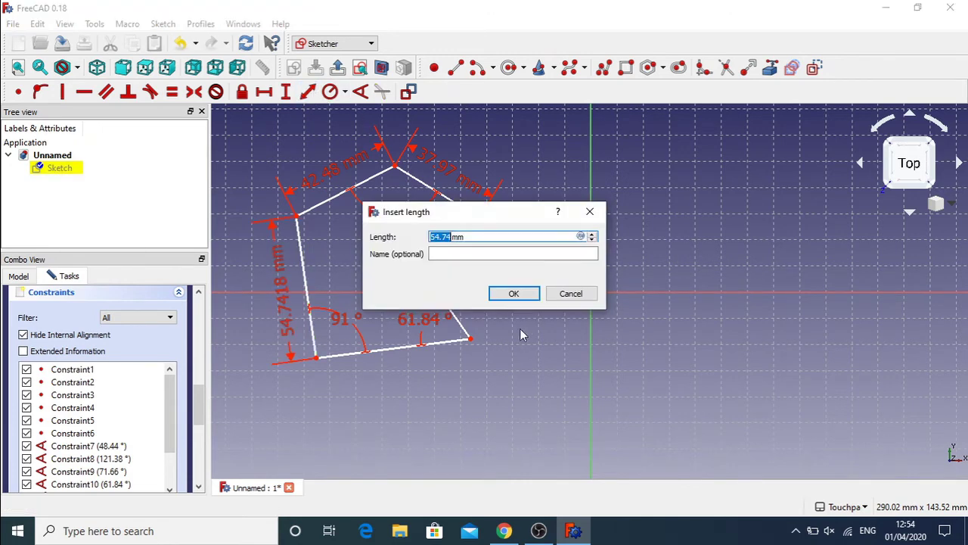
pyautogui.click(512, 293)
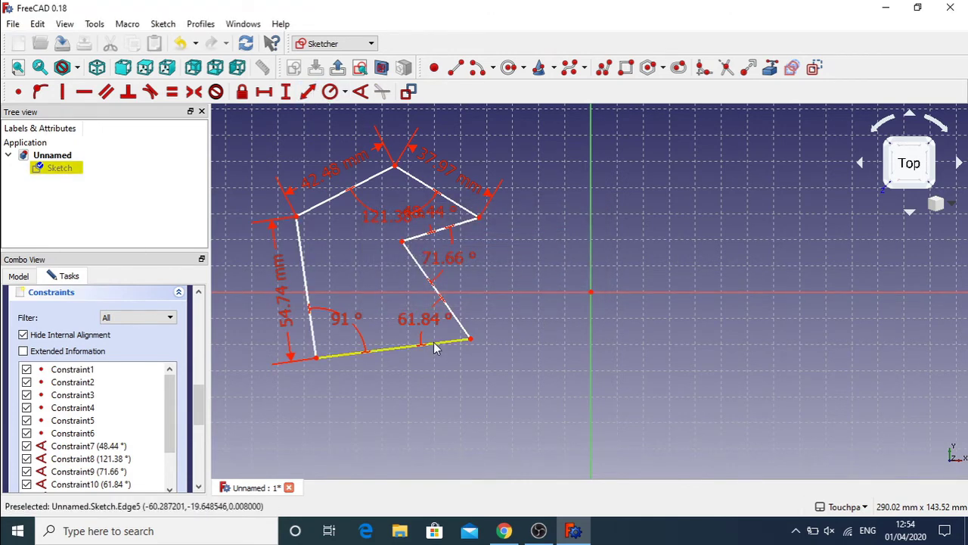
# - Fix the bottom edge's length at 59.63 mm
pyautogui.click(434, 342)
pyautogui.click(307, 91)
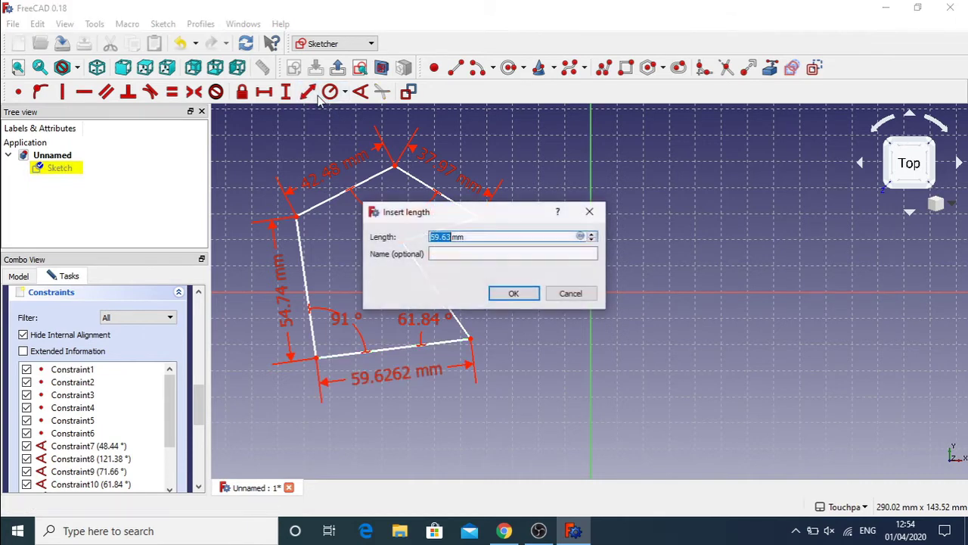
pyautogui.click(515, 291)
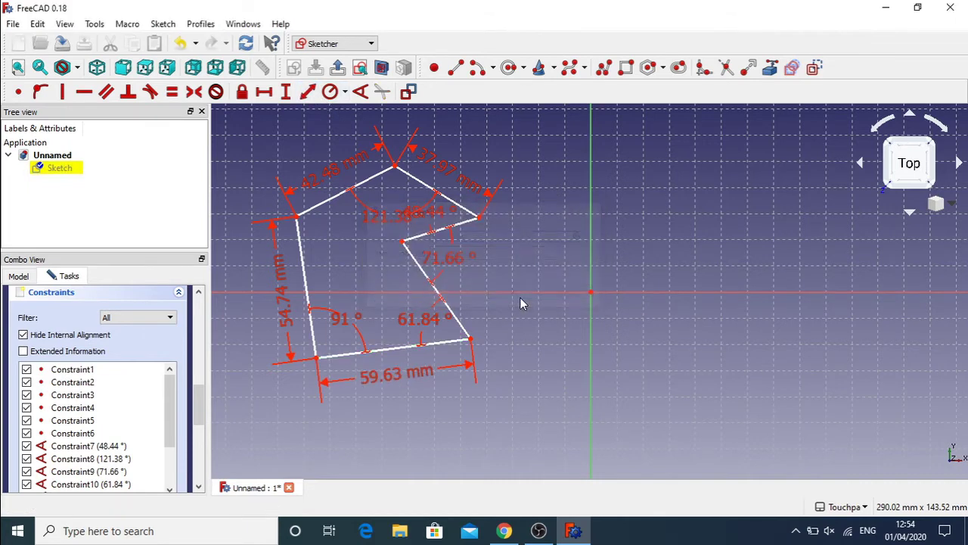
# - Try to fix the lower notch edge's length at 45.68 mm
pyautogui.click(429, 282)
pyautogui.click(310, 92)
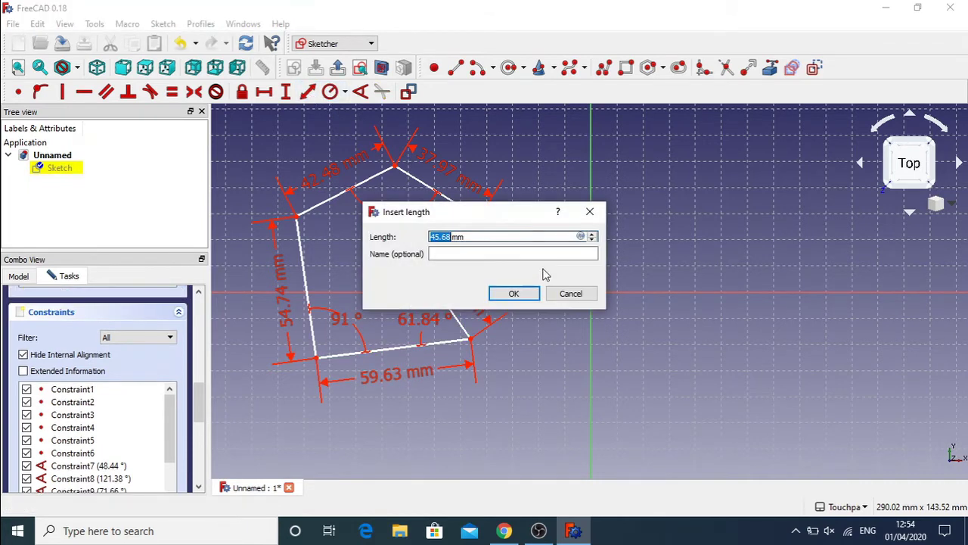
pyautogui.click(524, 297)
pyautogui.click(611, 284)
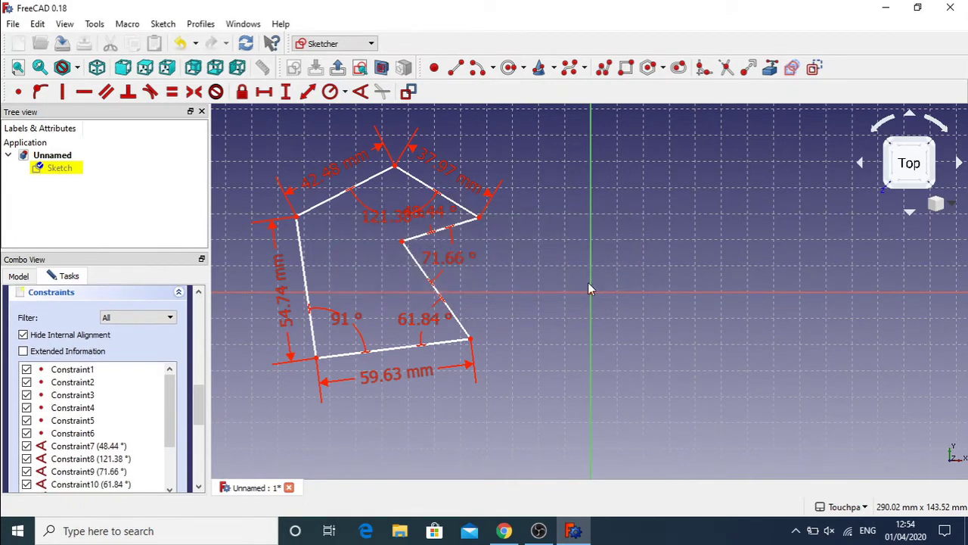
# - Try to add a vertical distance constraint to the polyline
pyautogui.click(286, 92)
pyautogui.click(524, 295)
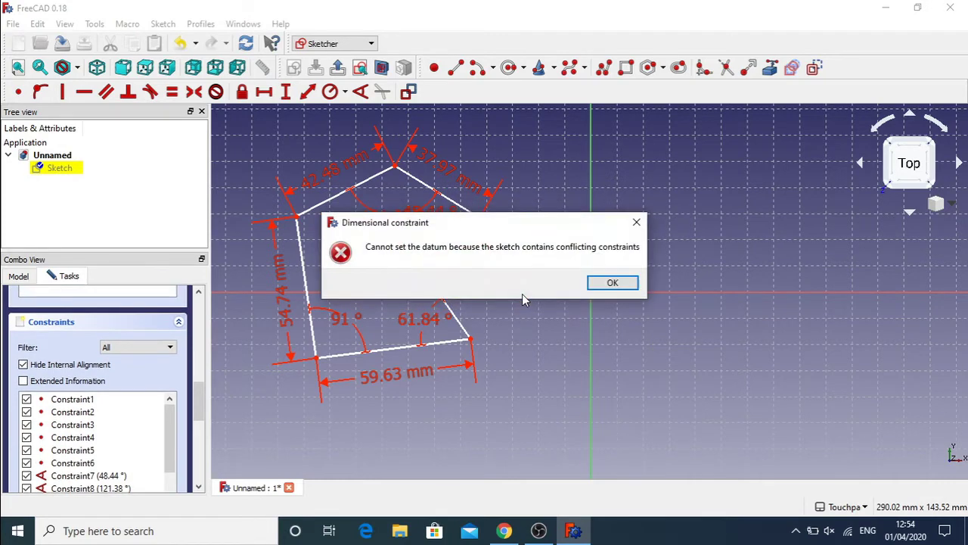
pyautogui.click(612, 284)
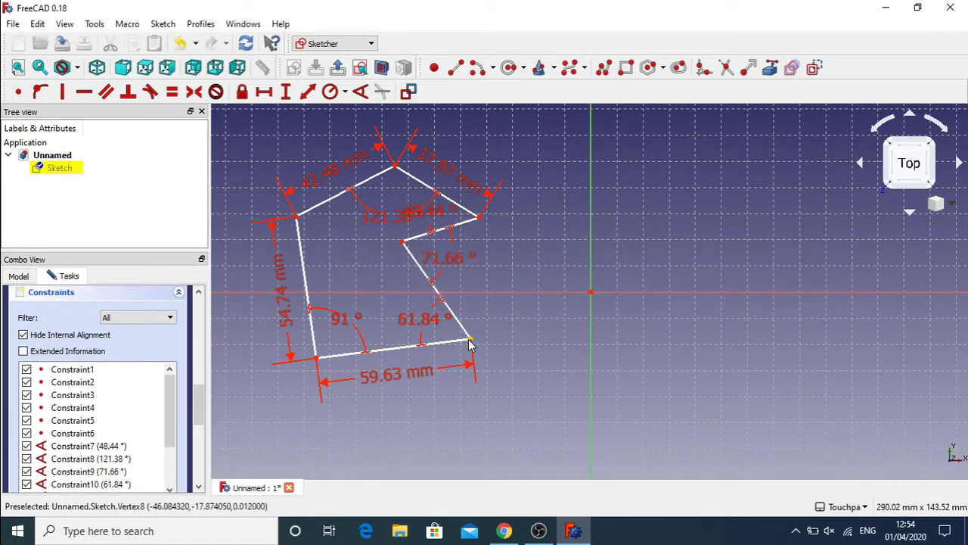
# - Move and rotate the constrained polyline by pulling on several of its corners to test its remaining freedom
pyautogui.moveTo(468, 341)
pyautogui.mouseDown()
pyautogui.moveTo(489, 336)
pyautogui.moveTo(553, 251)
pyautogui.moveTo(513, 369)
pyautogui.moveTo(353, 409)
pyautogui.moveTo(354, 393)
pyautogui.mouseUp()
pyautogui.moveTo(361, 288)
pyautogui.mouseDown()
pyautogui.moveTo(557, 190)
pyautogui.moveTo(711, 303)
pyautogui.moveTo(389, 292)
pyautogui.moveTo(448, 229)
pyautogui.moveTo(659, 183)
pyautogui.moveTo(422, 320)
pyautogui.moveTo(595, 209)
pyautogui.moveTo(509, 167)
pyautogui.moveTo(393, 237)
pyautogui.mouseUp()
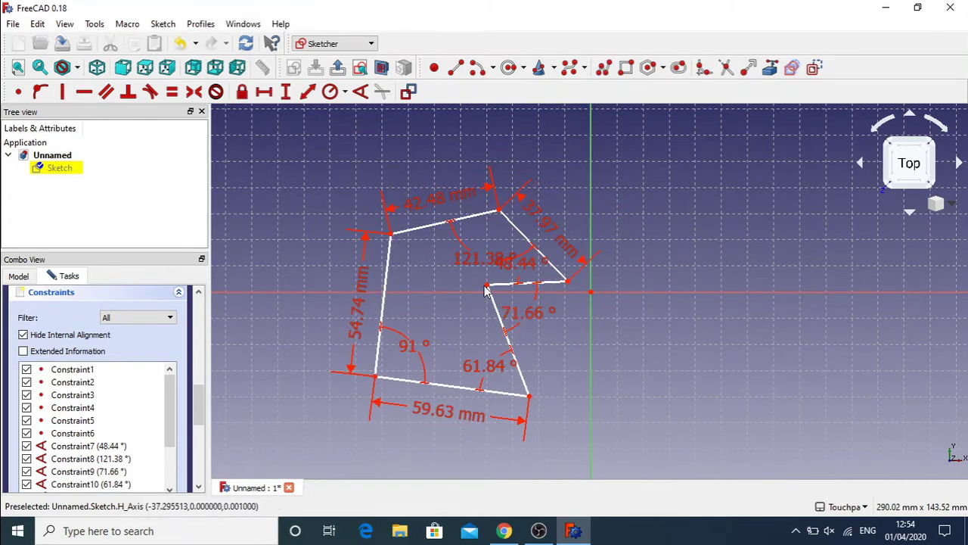
pyautogui.moveTo(486, 286)
pyautogui.mouseDown()
pyautogui.moveTo(454, 280)
pyautogui.moveTo(512, 189)
pyautogui.mouseUp()
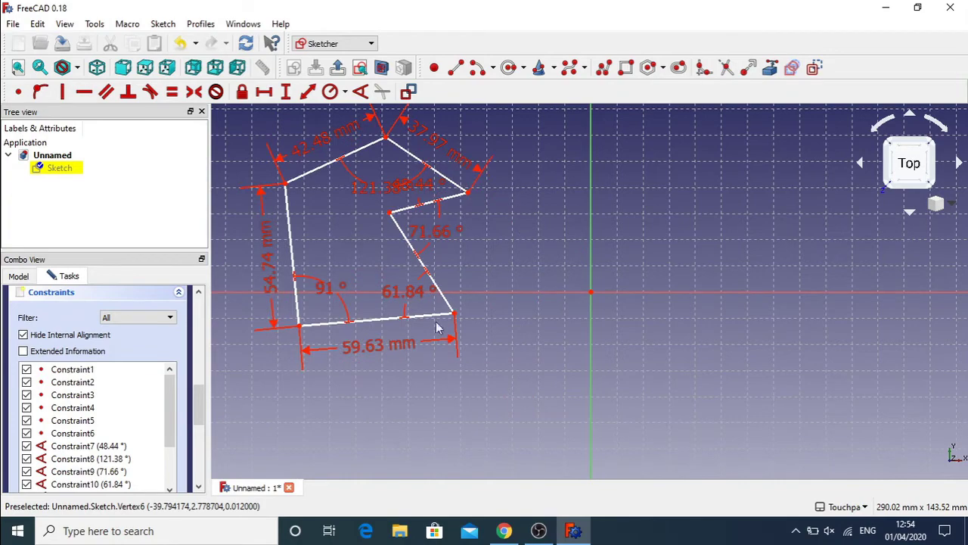
pyautogui.moveTo(454, 314)
pyautogui.mouseDown()
pyautogui.moveTo(519, 315)
pyautogui.moveTo(663, 223)
pyautogui.mouseUp()
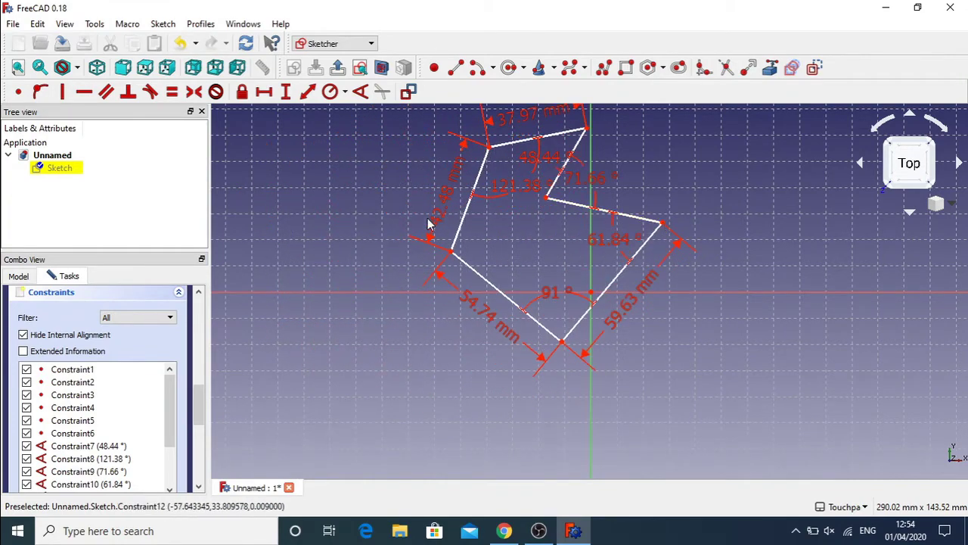
pyautogui.moveTo(451, 251); pyautogui.dragTo(418, 386)
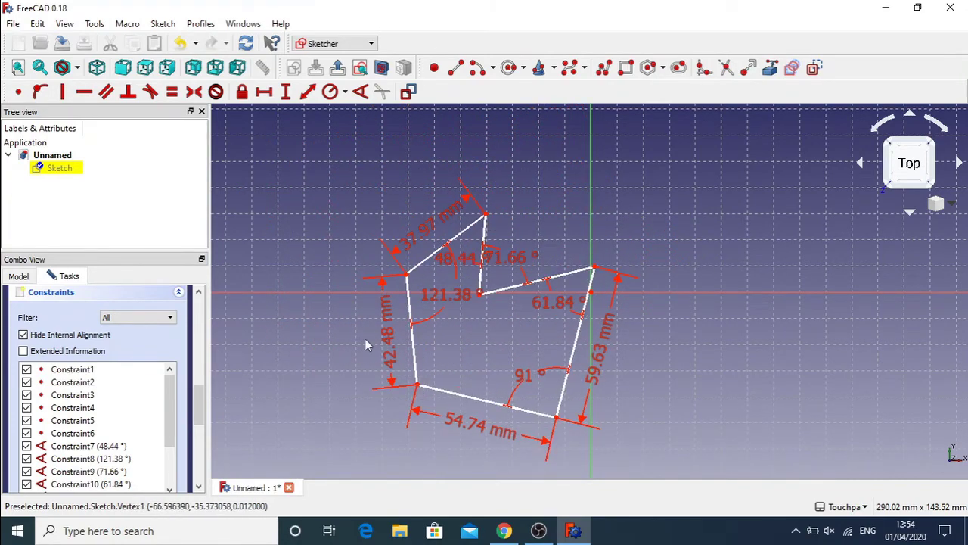
# - Delete the whole polyline together with its constraints
pyautogui.moveTo(324, 153)
pyautogui.mouseDown()
pyautogui.moveTo(569, 327)
pyautogui.moveTo(584, 419)
pyautogui.moveTo(708, 468)
pyautogui.moveTo(712, 482)
pyautogui.mouseUp()
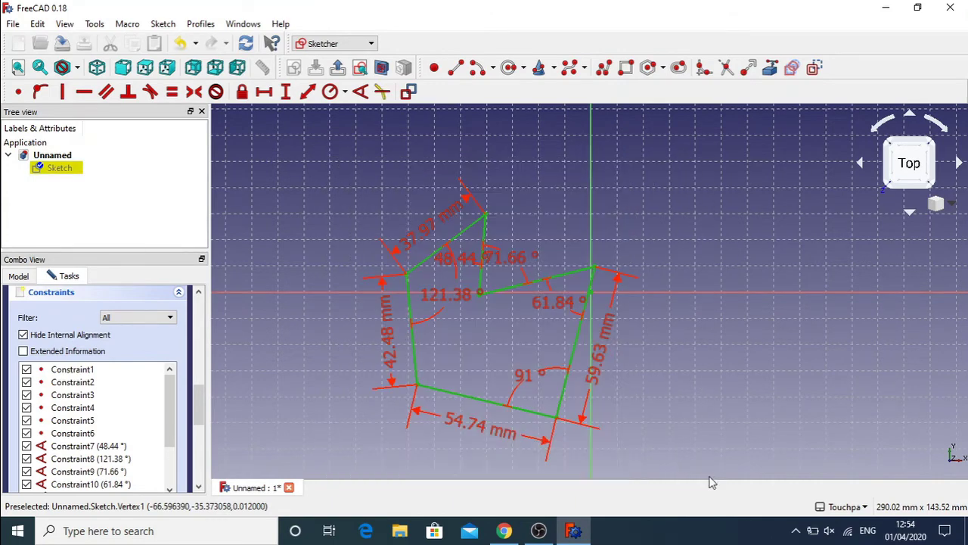
pyautogui.press('Delete')
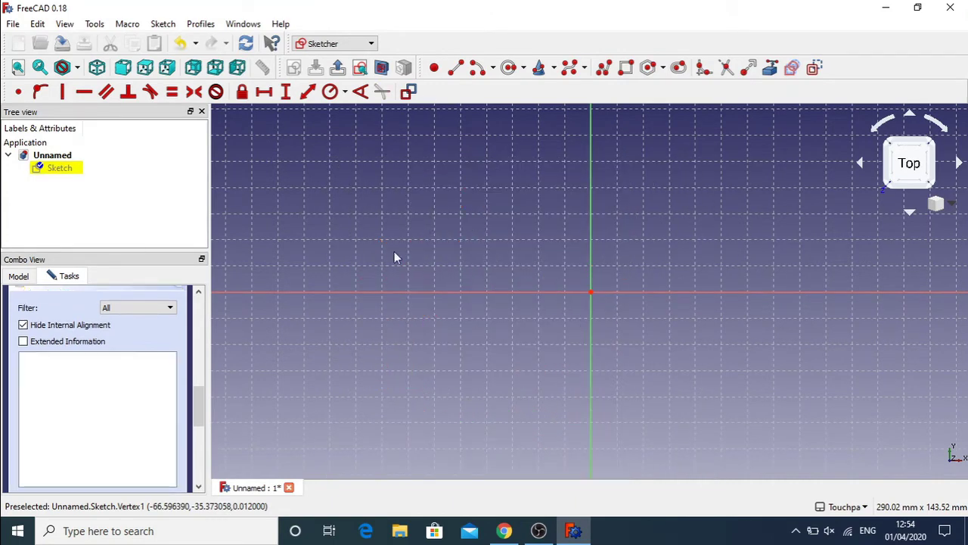
# - Draw a circle centred on the sketch origin with a radius of about 53 mm
pyautogui.click(510, 68)
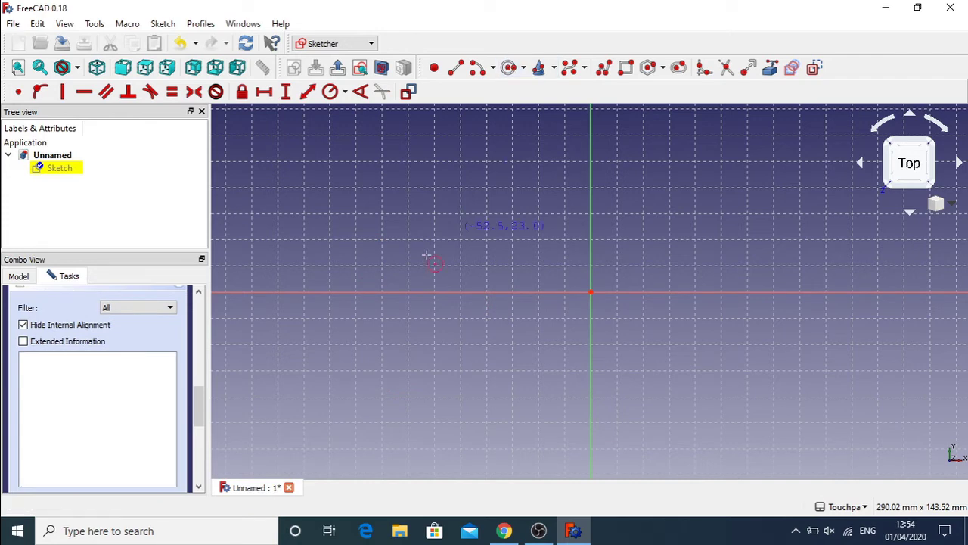
pyautogui.click(593, 295)
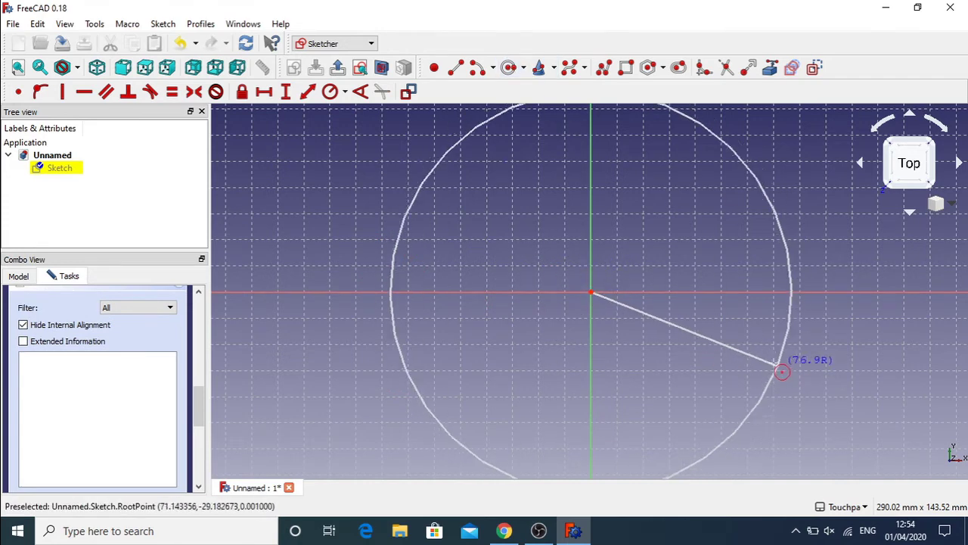
pyautogui.click(727, 327)
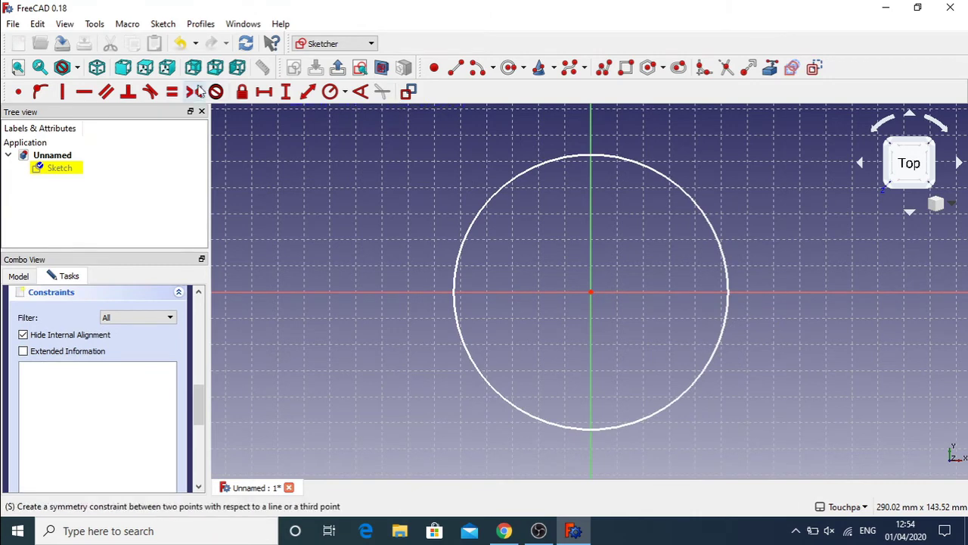
# - Add a radius constraint of 50 mm to the circle
pyautogui.click(331, 92)
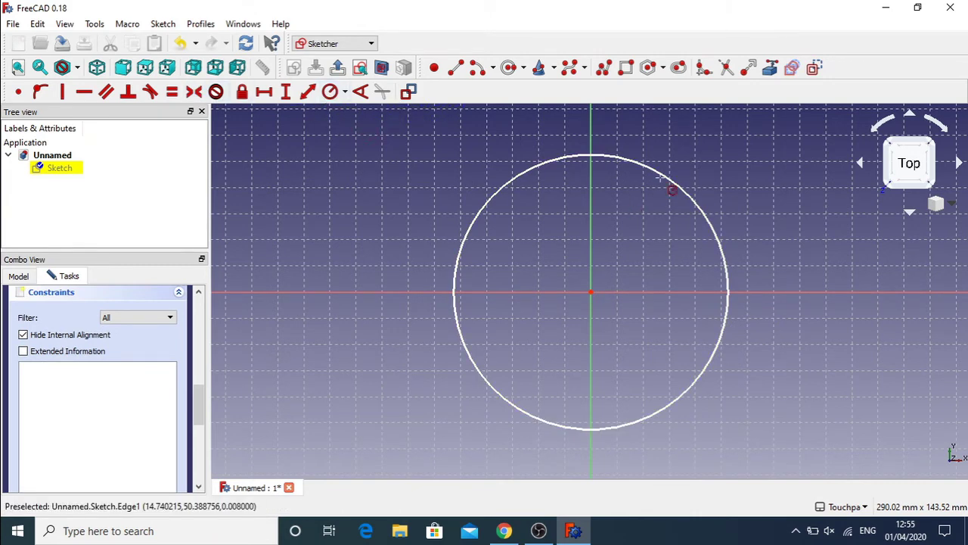
pyautogui.click(670, 186)
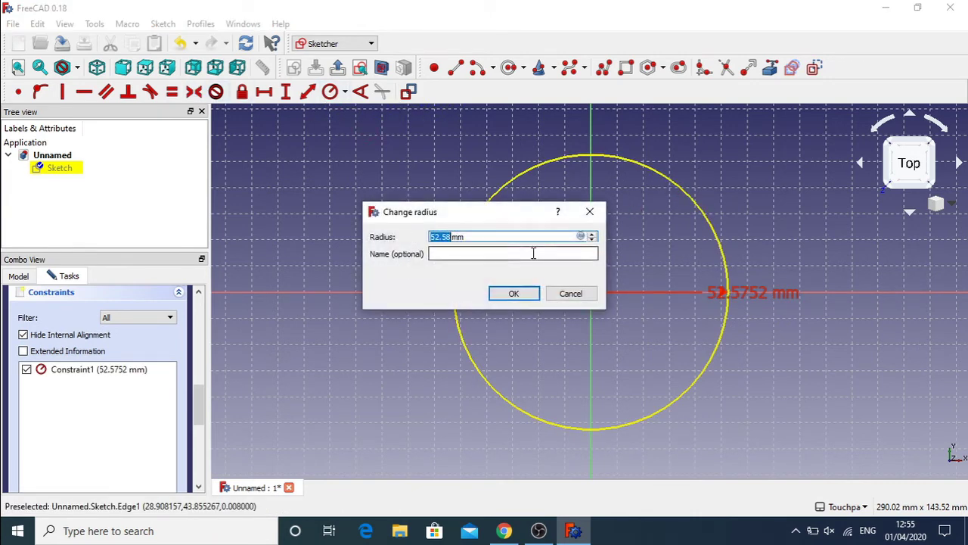
pyautogui.press('Return')
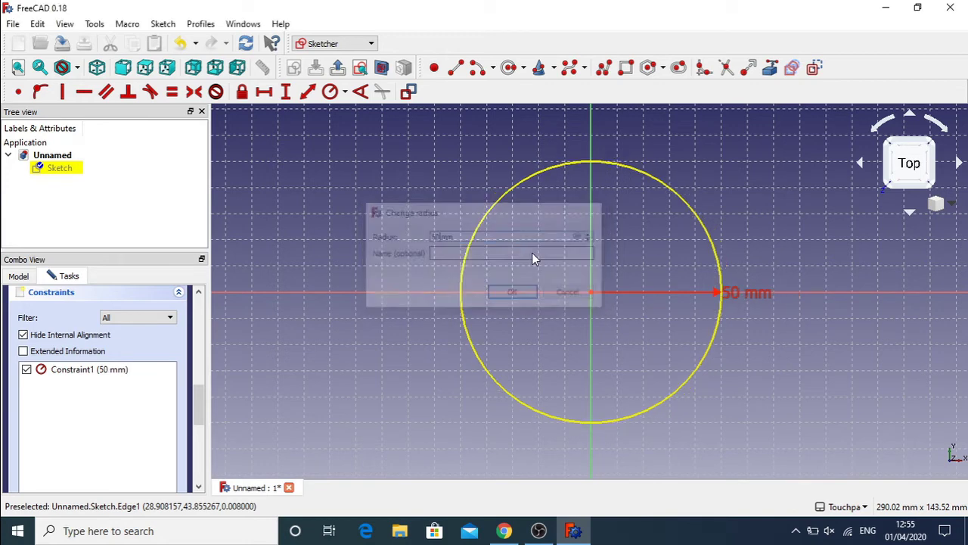
# - Draw a small horizontal slot from about (-56.6, 3.7) across the circle's left edge and move its outer arc centre to about (-53.6, 0.7)
pyautogui.click(360, 92)
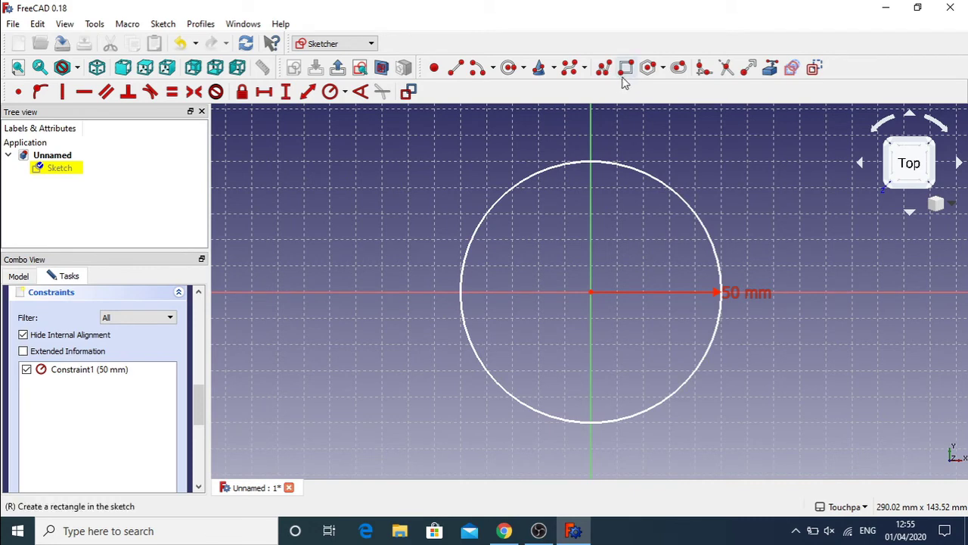
pyautogui.click(679, 68)
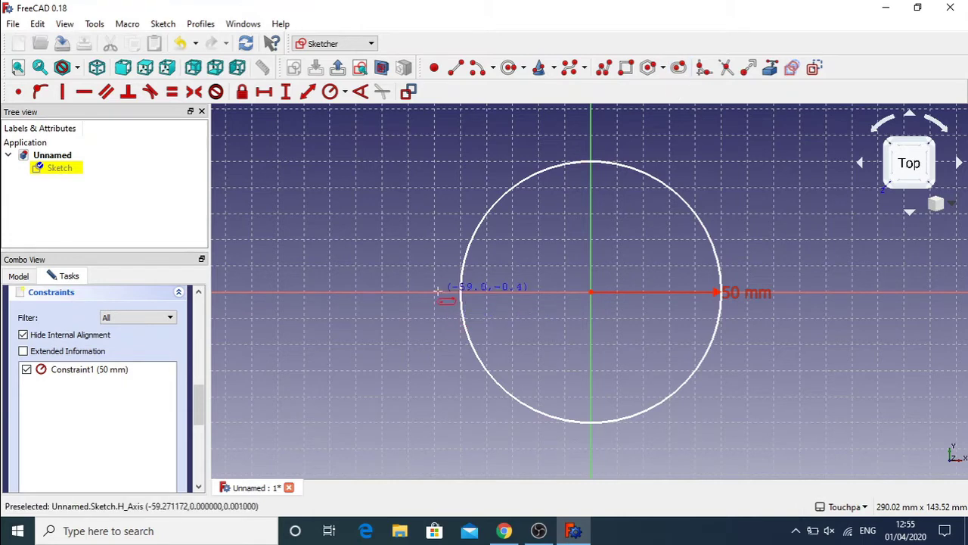
pyautogui.click(444, 282)
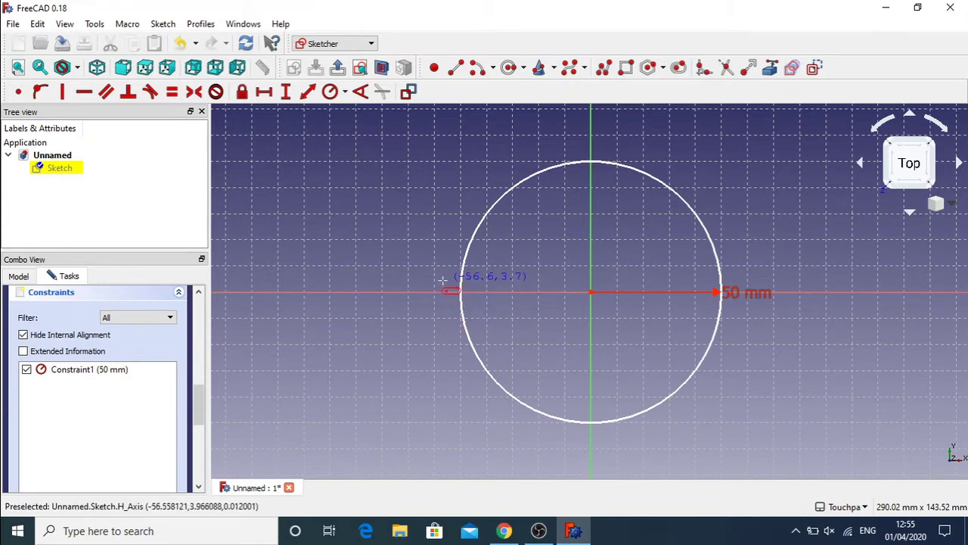
pyautogui.click(524, 302)
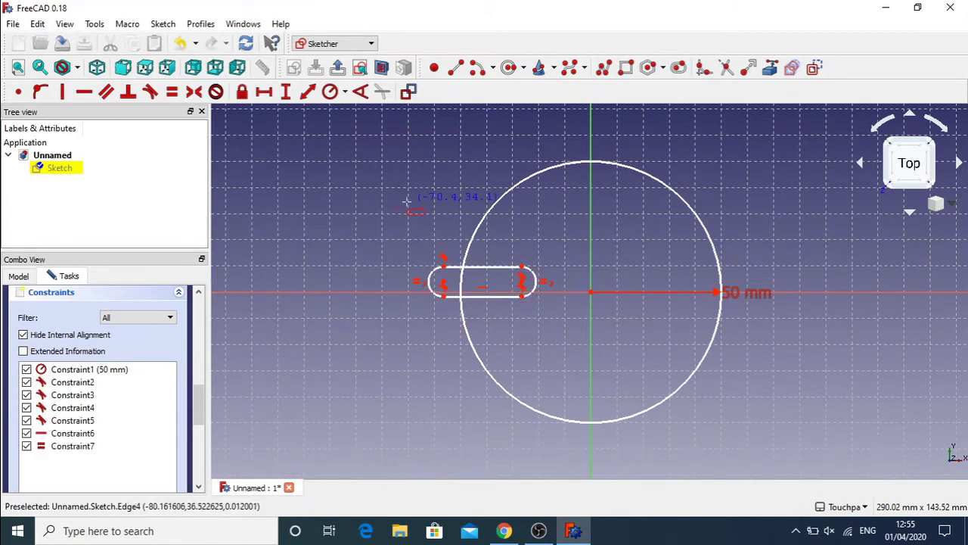
pyautogui.press('Escape')
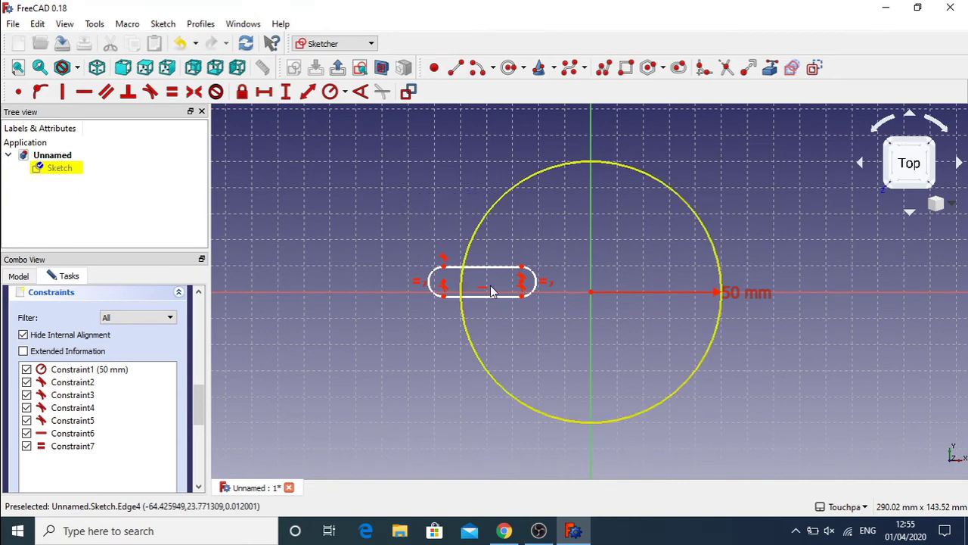
pyautogui.moveTo(446, 286); pyautogui.dragTo(452, 295)
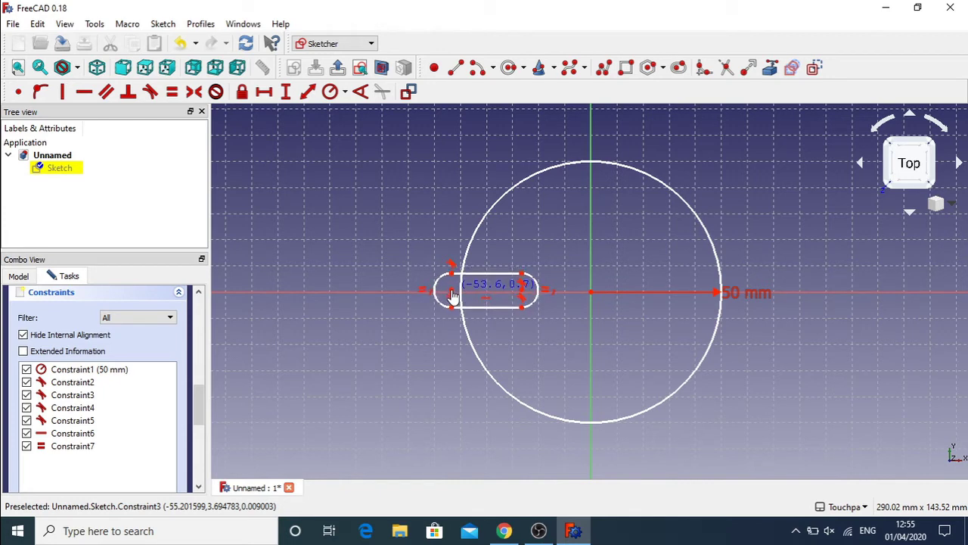
# - Trim the circle segment crossing the slot and the slot edges outside the circle, and delete the leftover outer arc
pyautogui.click(726, 68)
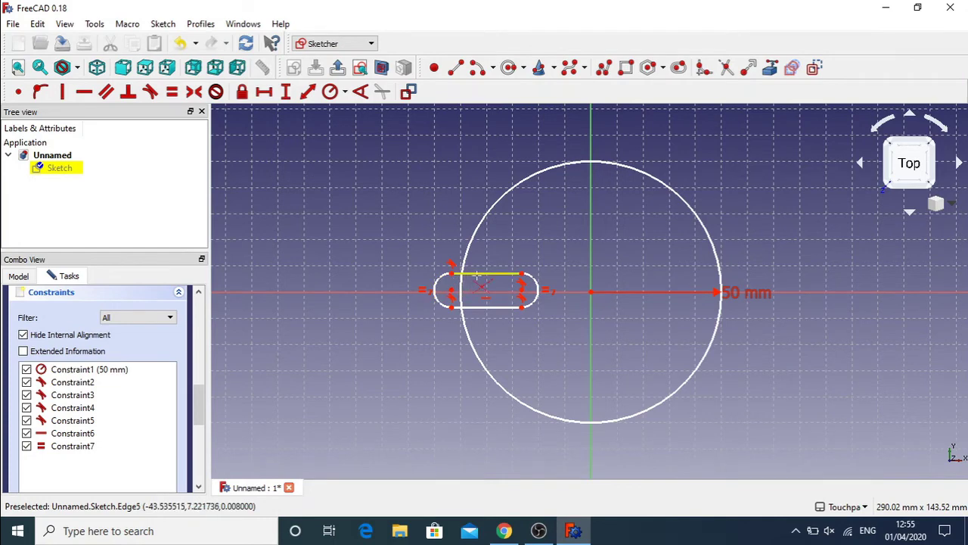
pyautogui.click(461, 284)
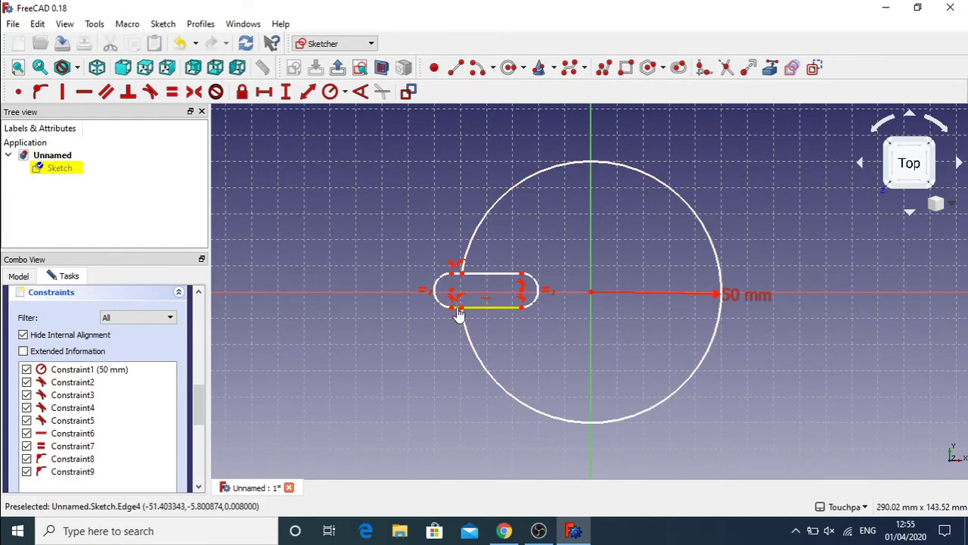
pyautogui.click(458, 313)
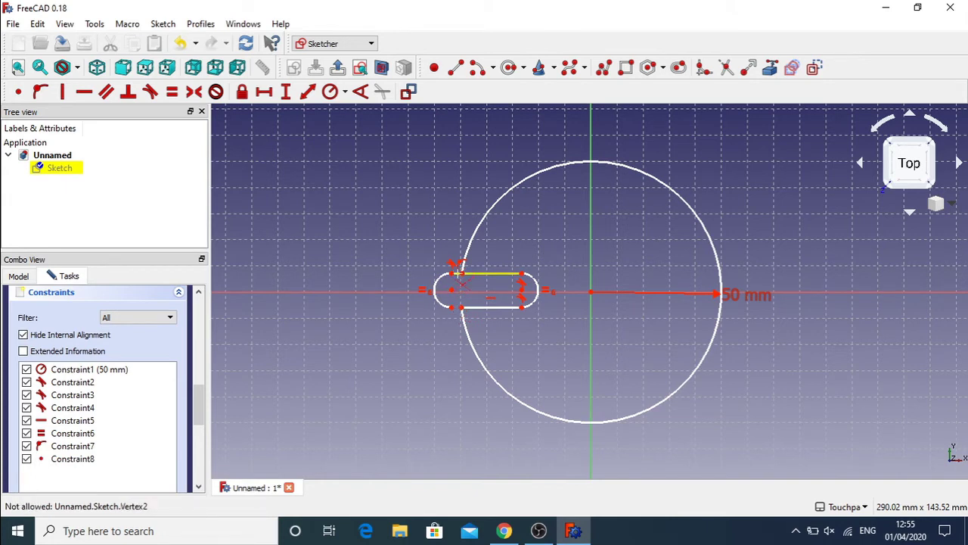
pyautogui.click(460, 281)
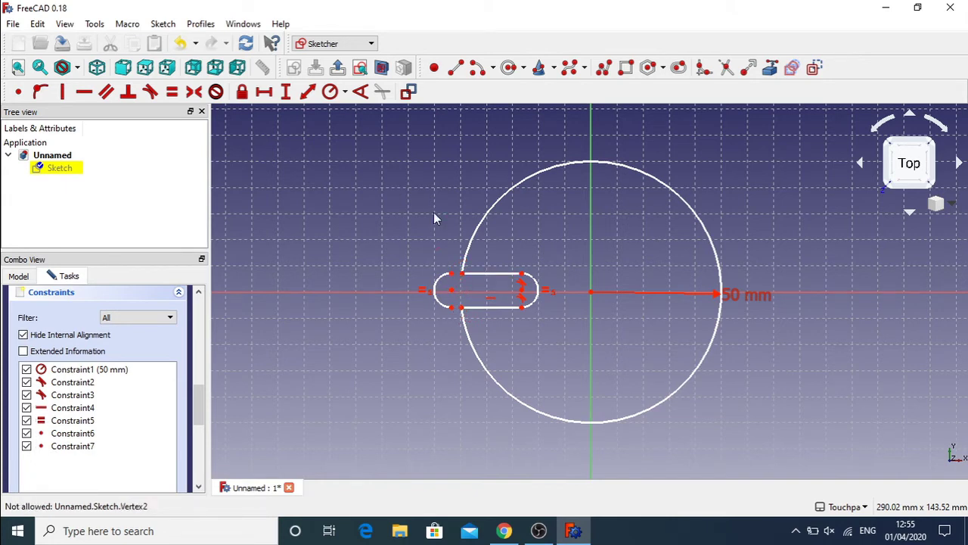
pyautogui.moveTo(408, 247); pyautogui.dragTo(456, 328)
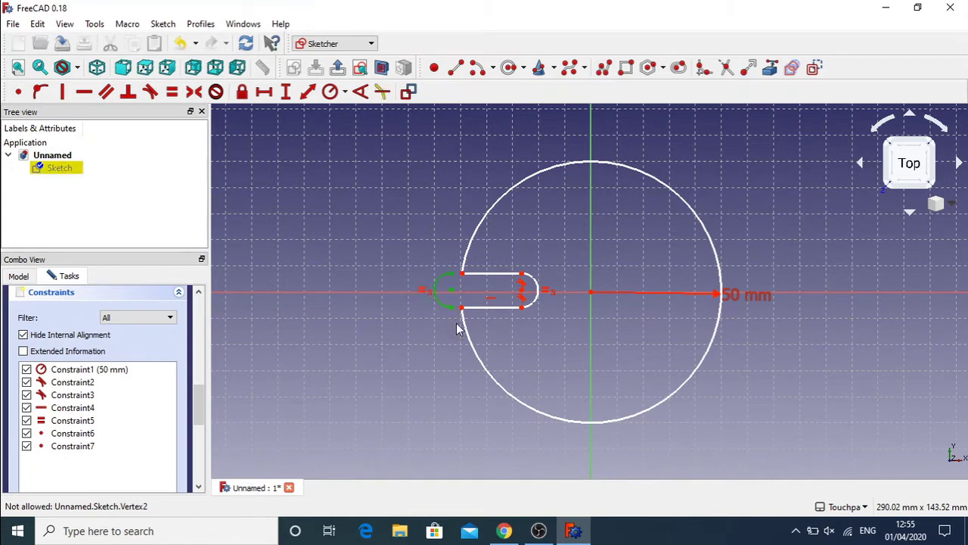
pyautogui.press('Delete')
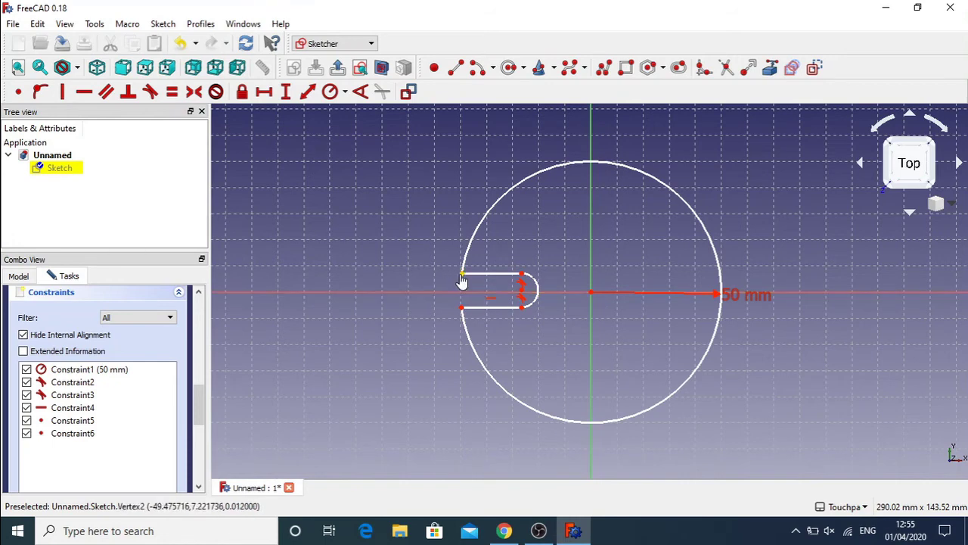
# - Pull the upper corner of the notch opening out of place to test its freedom, and undo the move
pyautogui.moveTo(461, 274)
pyautogui.mouseDown()
pyautogui.moveTo(534, 205)
pyautogui.moveTo(484, 236)
pyautogui.moveTo(463, 283)
pyautogui.moveTo(504, 227)
pyautogui.moveTo(480, 256)
pyautogui.moveTo(475, 287)
pyautogui.moveTo(598, 106)
pyautogui.moveTo(454, 333)
pyautogui.moveTo(517, 210)
pyautogui.moveTo(540, 207)
pyautogui.moveTo(478, 294)
pyautogui.moveTo(591, 195)
pyautogui.moveTo(472, 325)
pyautogui.moveTo(529, 209)
pyautogui.moveTo(480, 255)
pyautogui.moveTo(486, 250)
pyautogui.mouseUp()
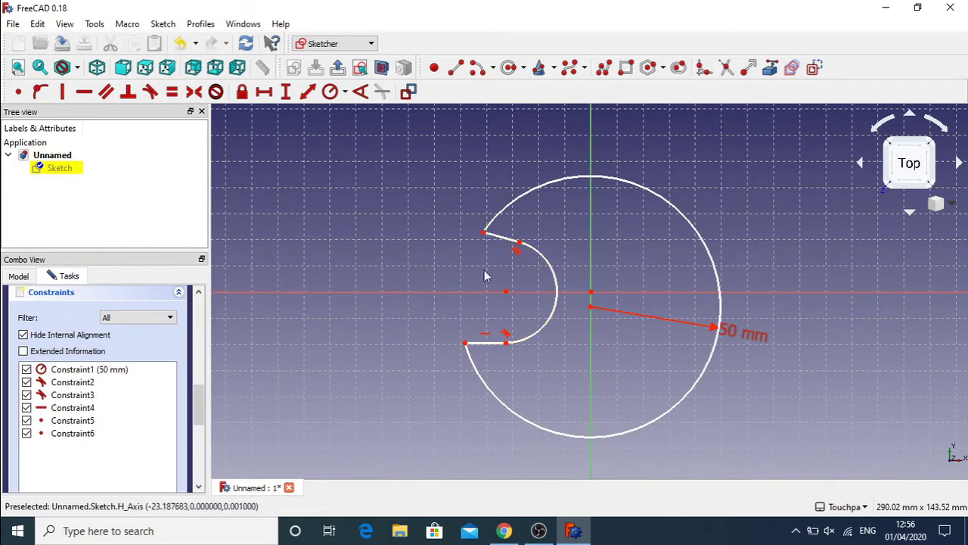
pyautogui.hotkey('ctrl', 'z')
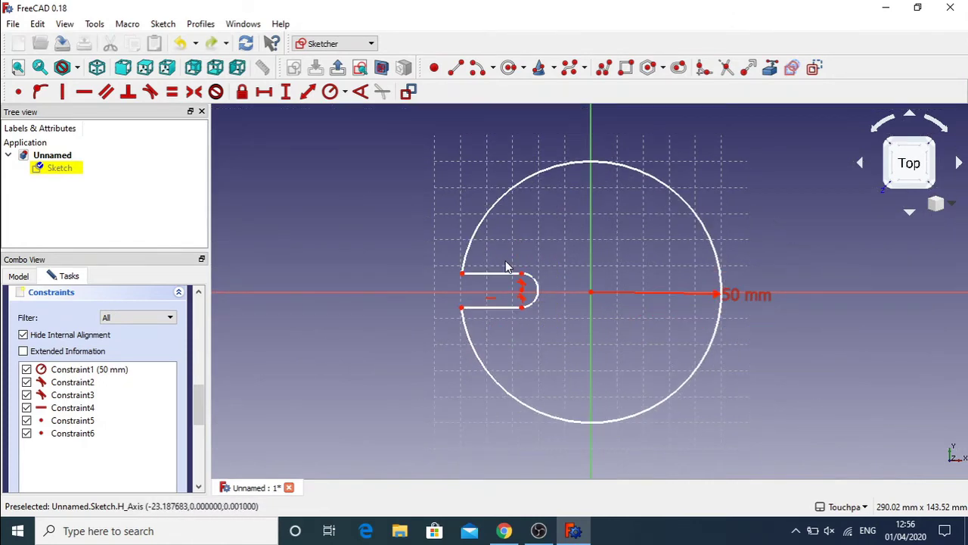
# - Add a 13.02 mm distance constraint between the two corners of the notch opening
pyautogui.click(463, 307)
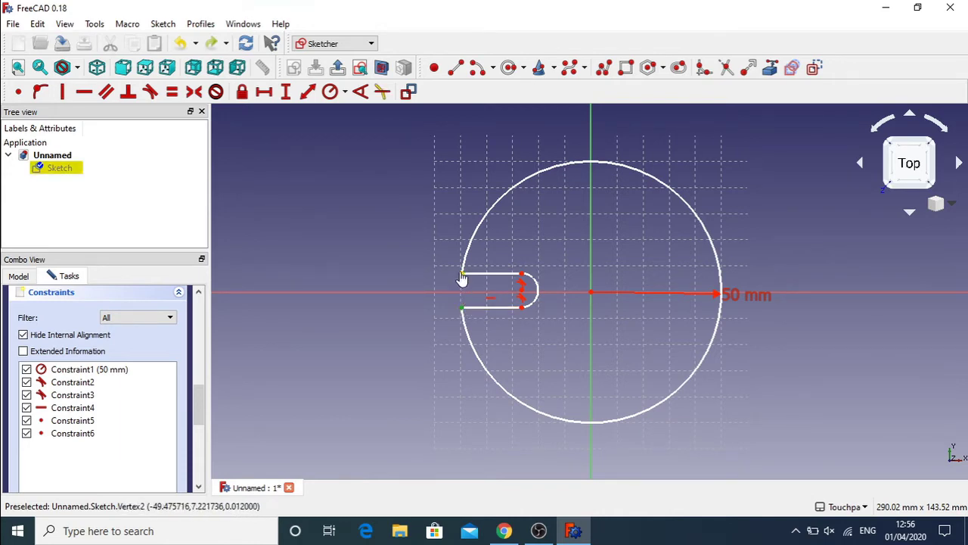
pyautogui.click(308, 93)
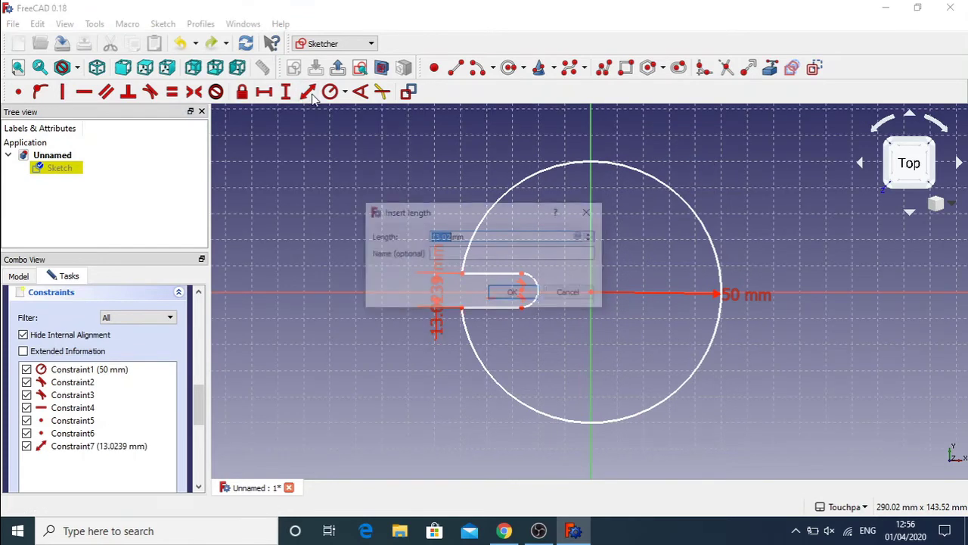
pyautogui.click(522, 295)
# - Constrain the lower notch edge to a length of 22.95 mm and the upper notch edge to 22.76 mm
pyautogui.click(463, 308)
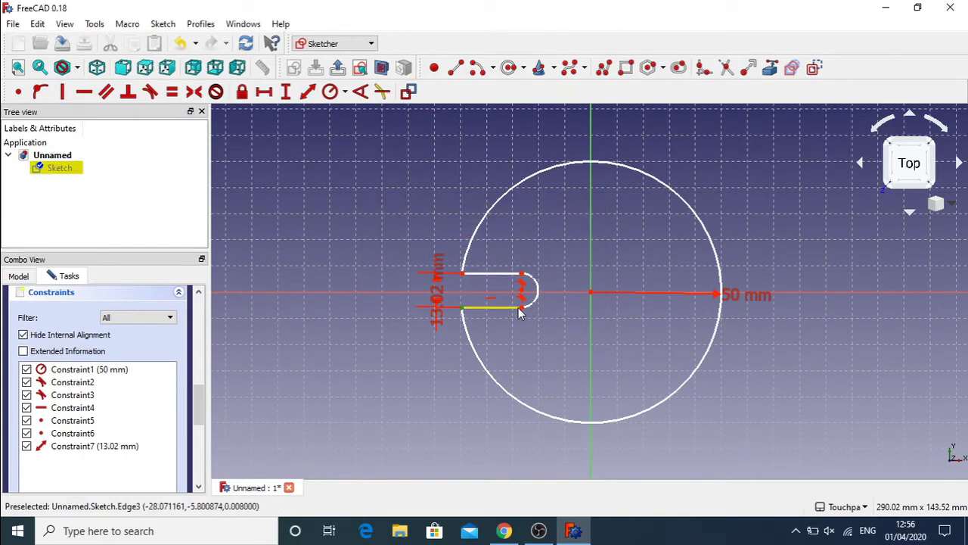
pyautogui.click(522, 307)
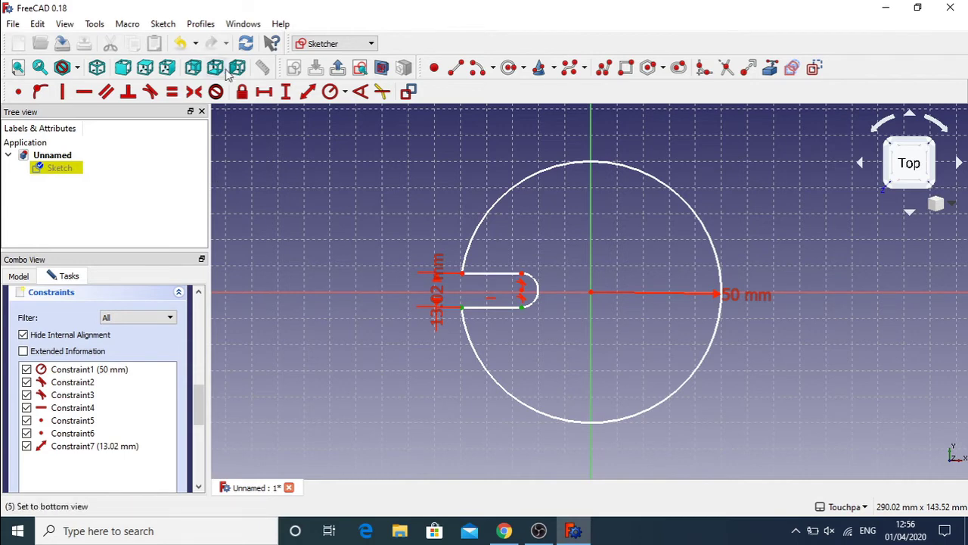
pyautogui.click(309, 92)
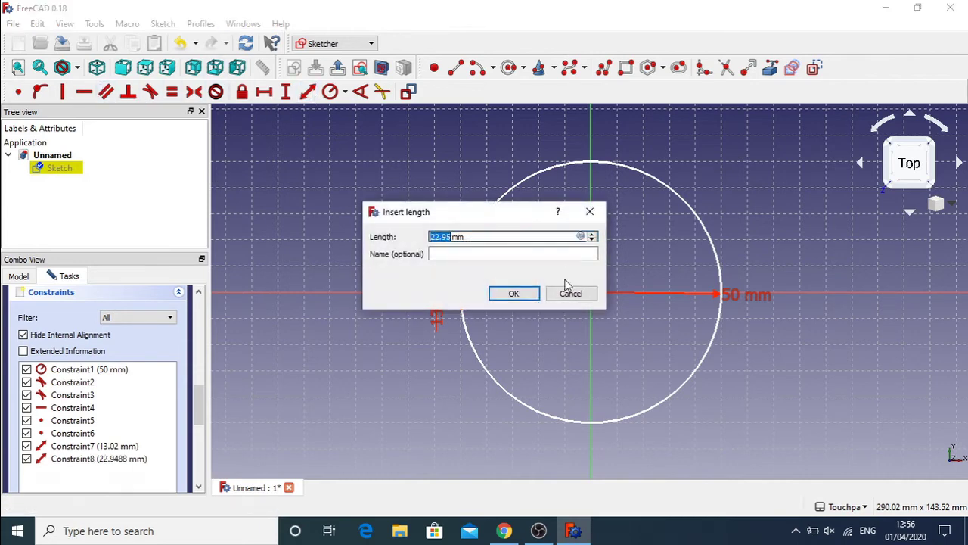
pyautogui.click(523, 295)
pyautogui.click(463, 276)
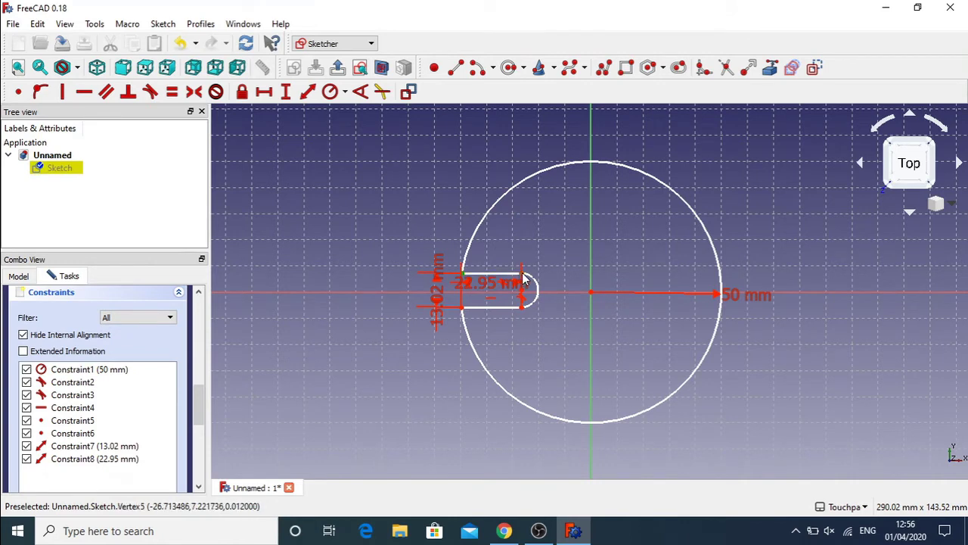
pyautogui.click(309, 92)
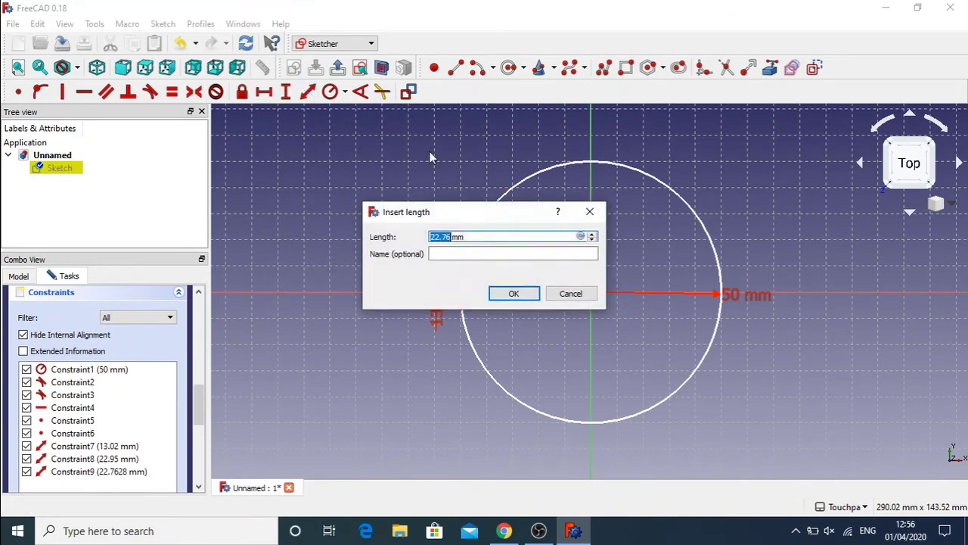
pyautogui.click(528, 298)
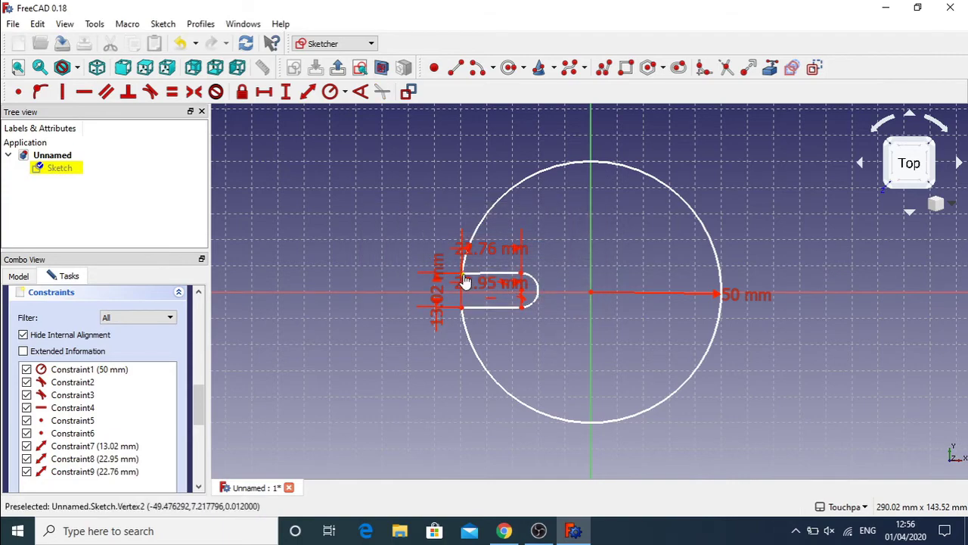
# - Test the remaining freedom by pulling the upper notch corner, and shift the circle's centre left along the horizontal axis
pyautogui.moveTo(465, 281); pyautogui.dragTo(490, 213)
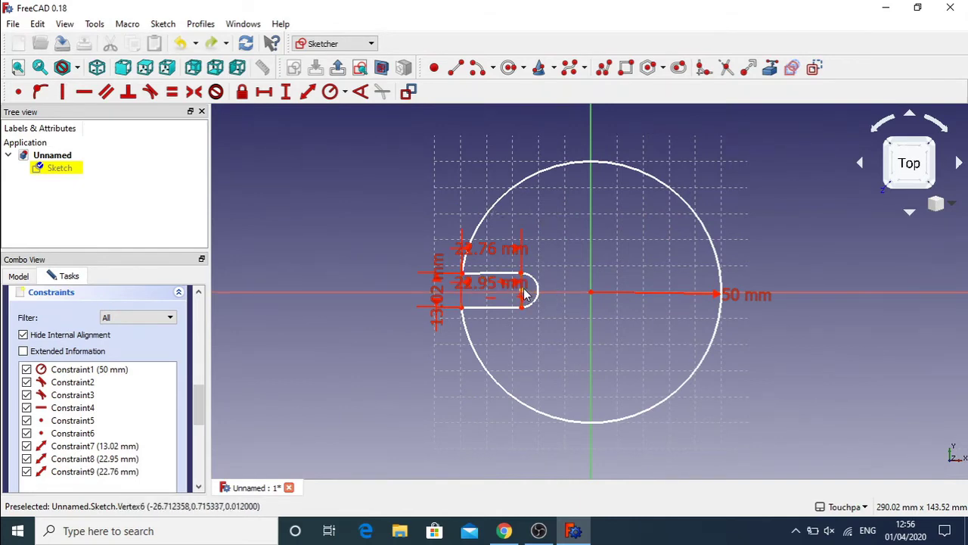
pyautogui.moveTo(590, 292); pyautogui.dragTo(539, 292)
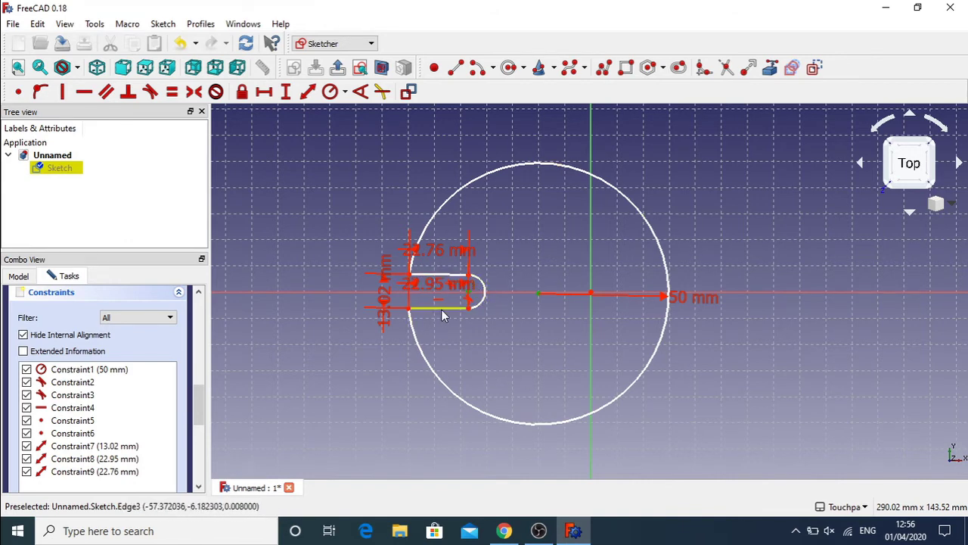
# - Add a 26.76 mm distance constraint between the notch arc's centre and the circle's centre
pyautogui.click(538, 293)
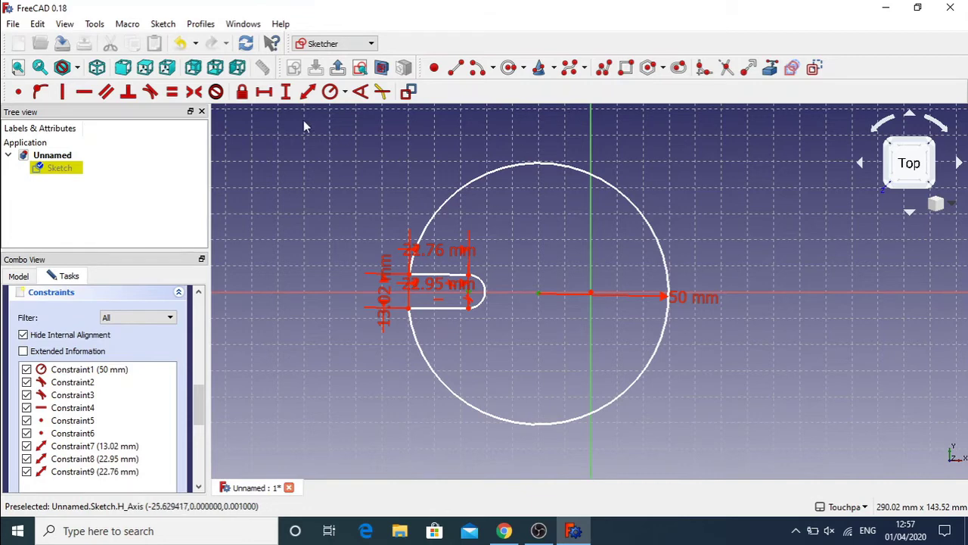
pyautogui.click(307, 91)
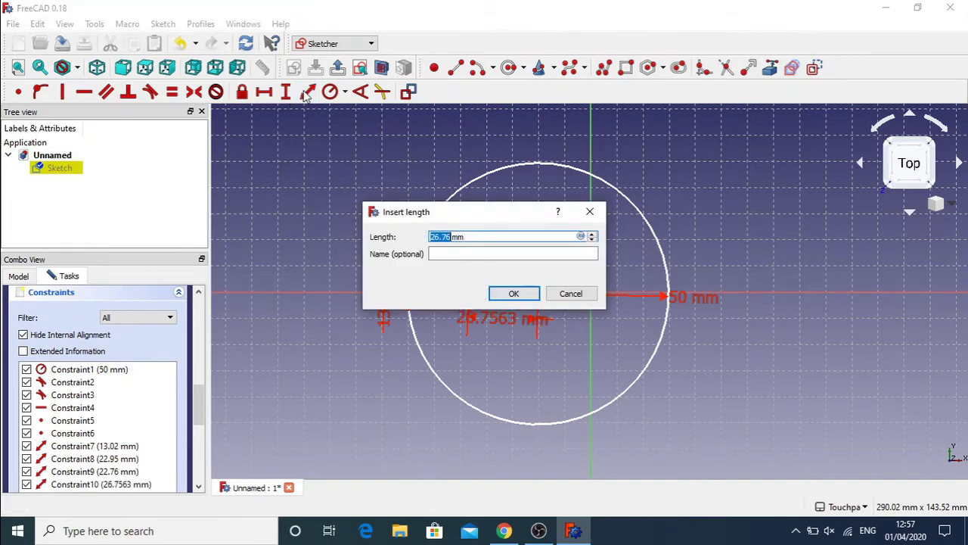
pyautogui.click(511, 293)
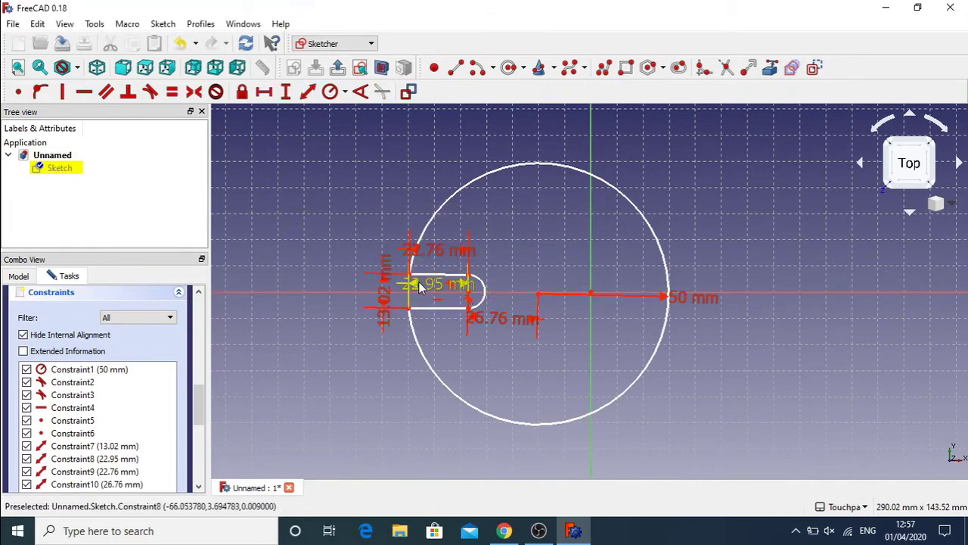
# - Move the constrained notched circle down and to the left by pulling on both corners of the notch opening
pyautogui.moveTo(409, 279)
pyautogui.mouseDown()
pyautogui.moveTo(461, 214)
pyautogui.moveTo(444, 259)
pyautogui.moveTo(394, 314)
pyautogui.moveTo(378, 296)
pyautogui.moveTo(396, 299)
pyautogui.mouseUp()
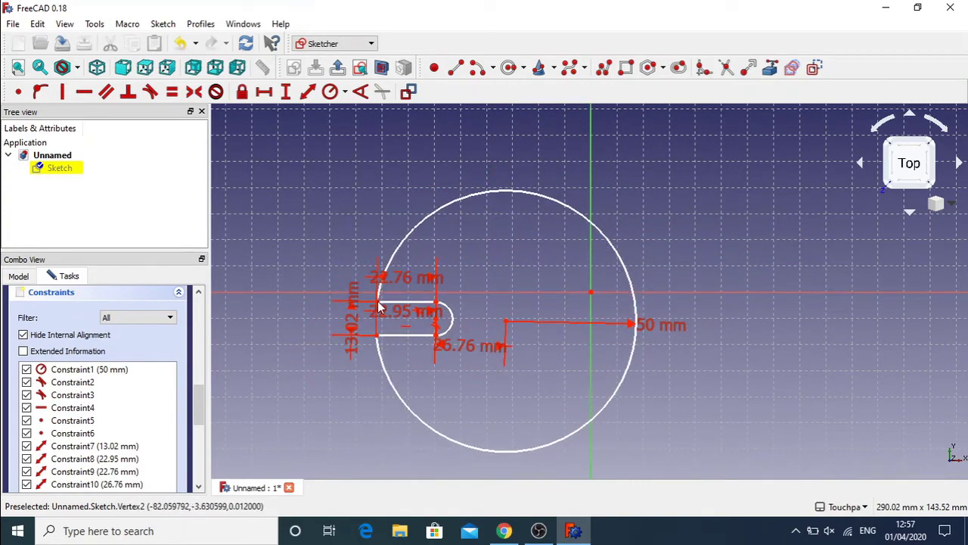
pyautogui.moveTo(372, 333); pyautogui.dragTo(350, 348)
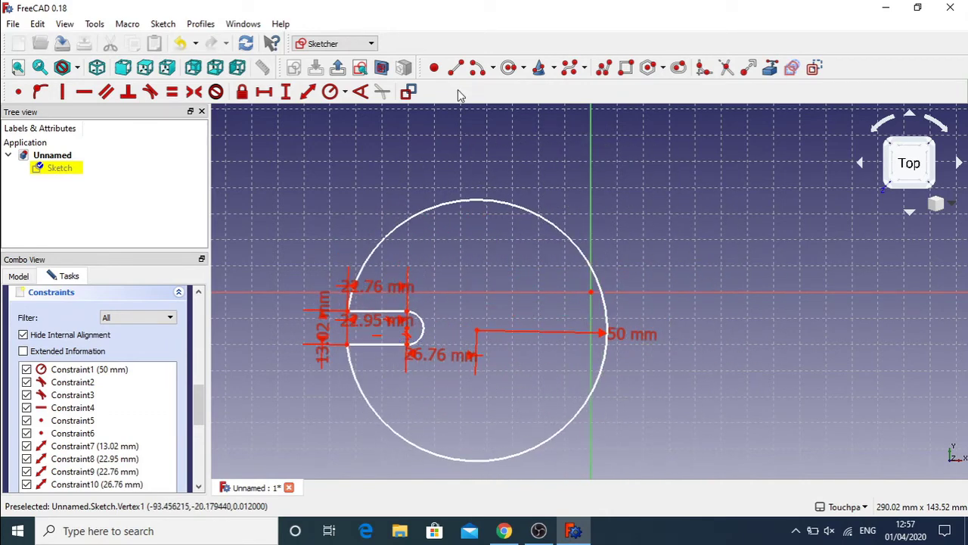
# - Draw a nearly vertical line from the topmost part of the circle to its centre
pyautogui.click(455, 67)
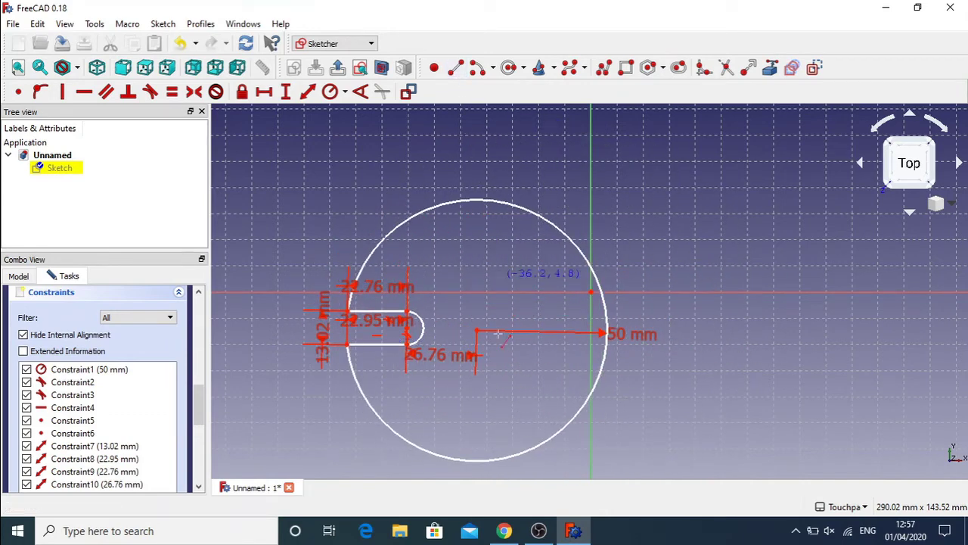
pyautogui.click(472, 199)
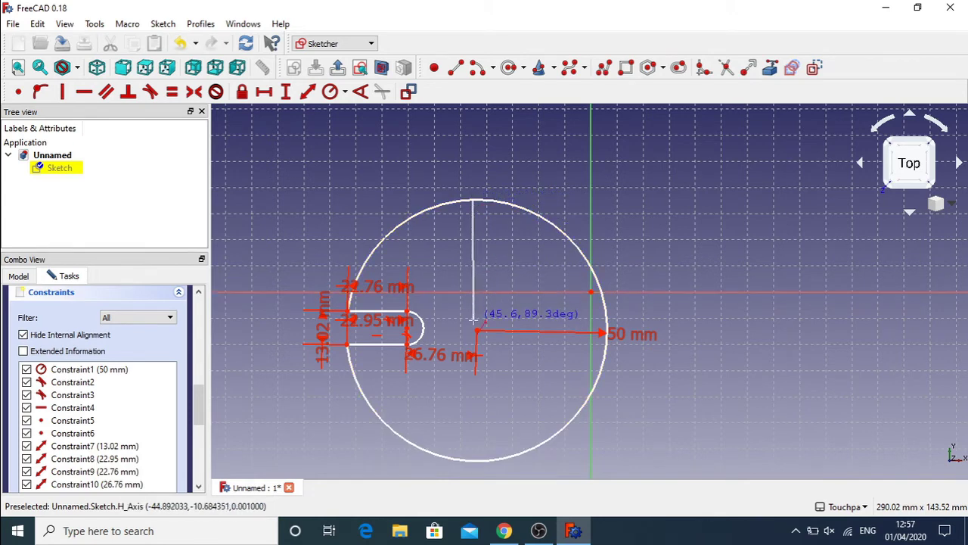
pyautogui.click(476, 330)
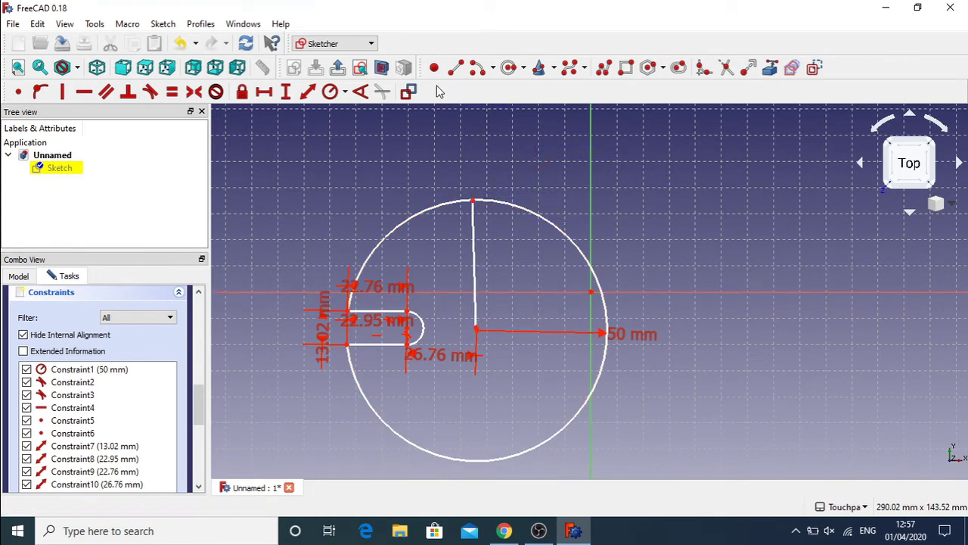
# - Make the line's lower endpoint coincident with the circle's centre
pyautogui.click(18, 92)
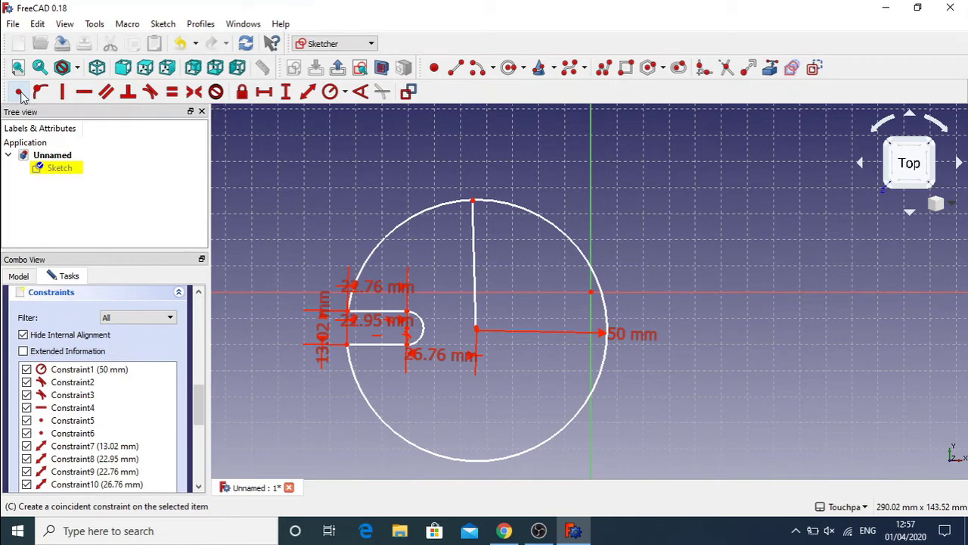
pyautogui.click(476, 330)
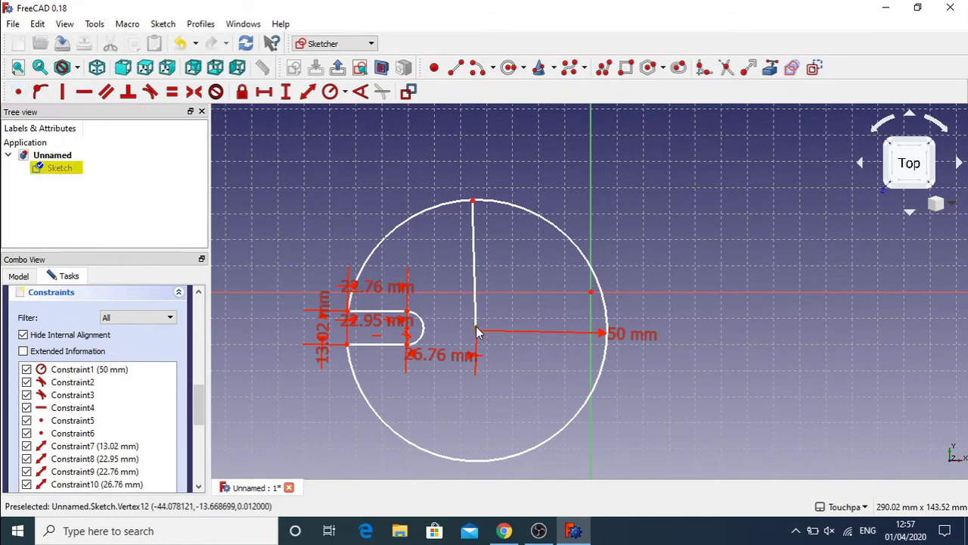
pyautogui.click(488, 345)
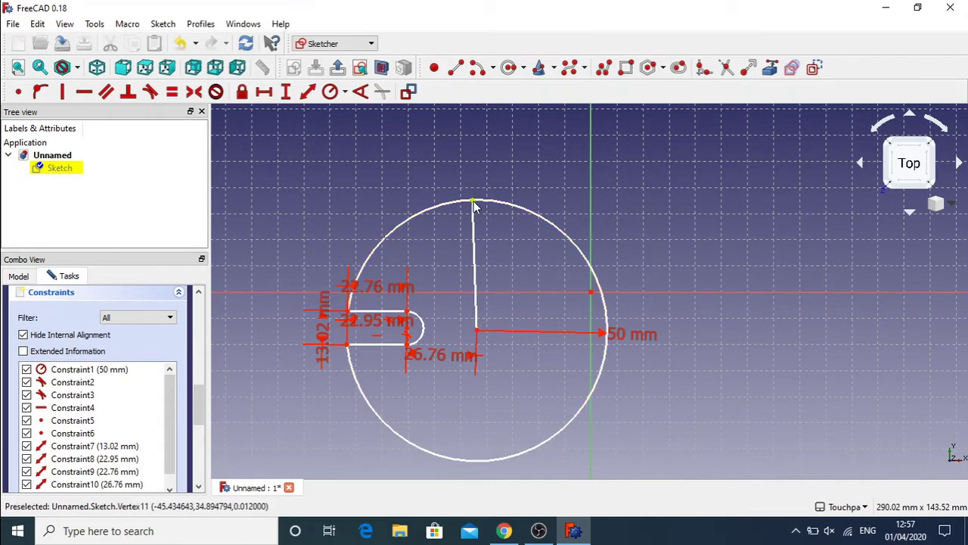
# - Pull the near-vertical line's upper endpoint just inside the circle, constrain it onto the circle, and reopen the sketch for editing
pyautogui.moveTo(474, 202); pyautogui.dragTo(479, 218)
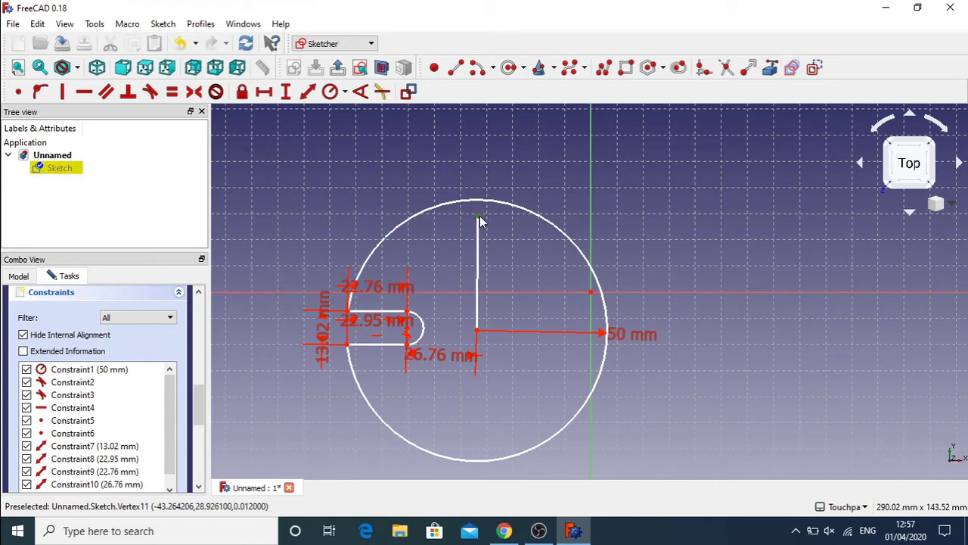
pyautogui.click(40, 92)
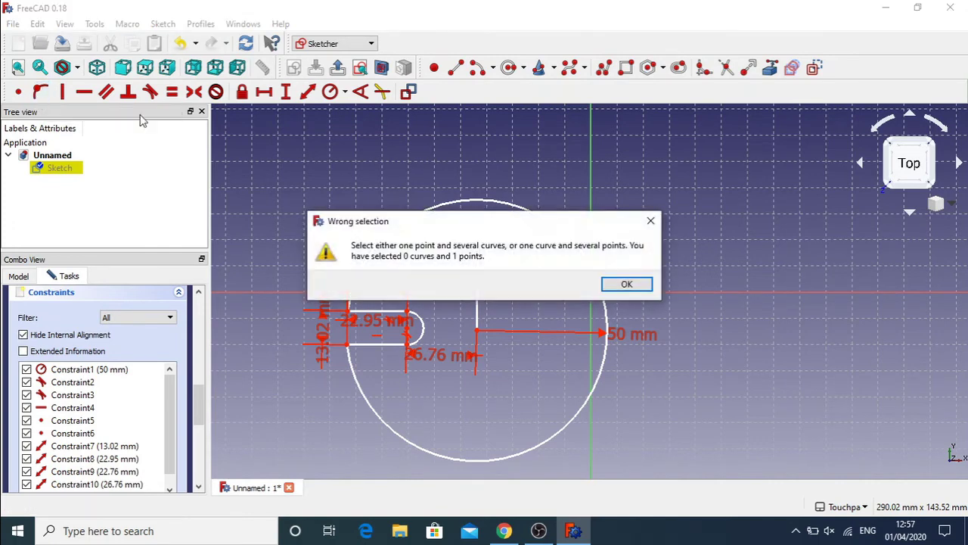
pyautogui.click(627, 284)
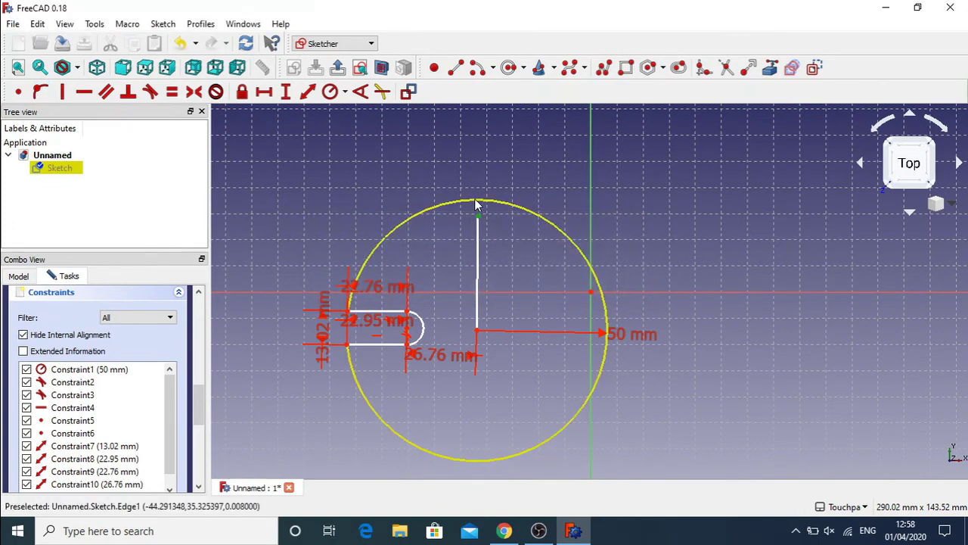
pyautogui.click(478, 207)
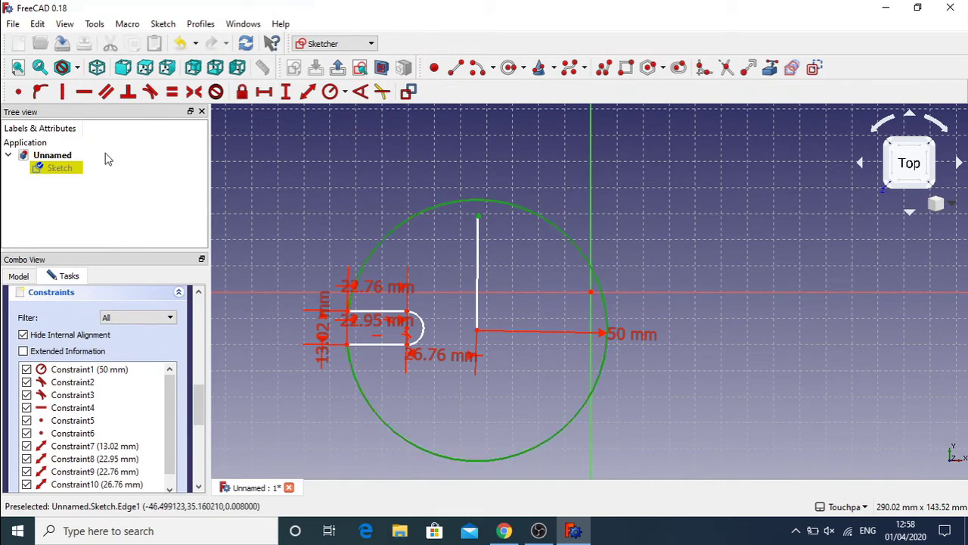
pyautogui.click(41, 92)
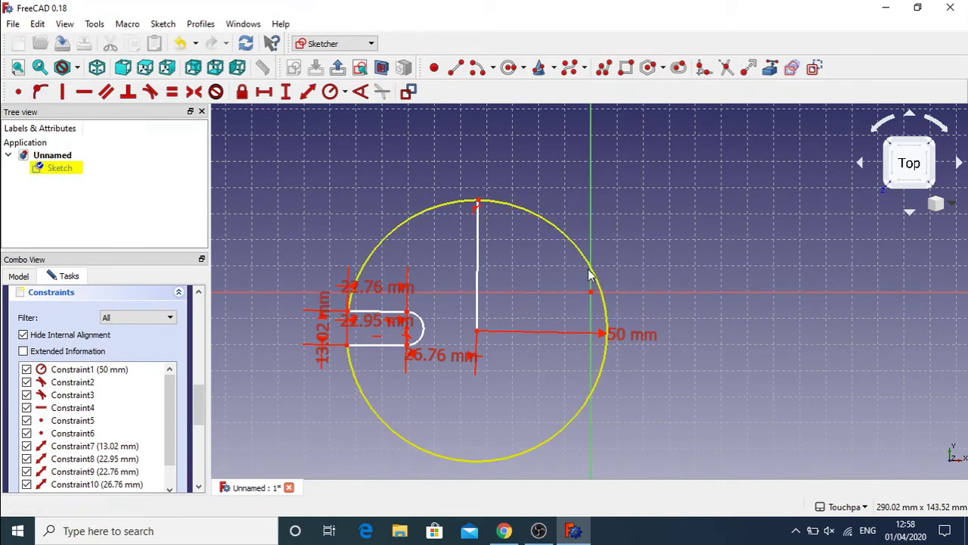
pyautogui.press('Escape')
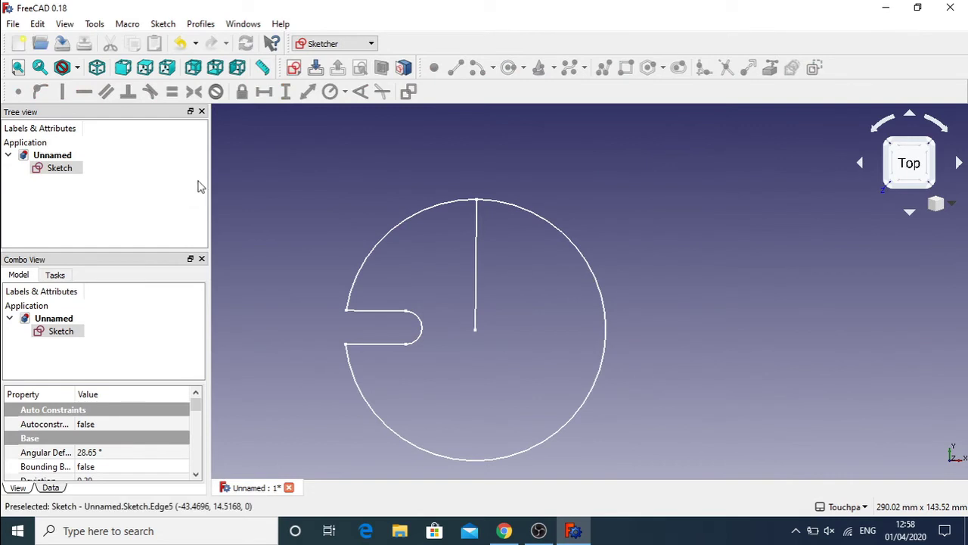
pyautogui.doubleClick(59, 168)
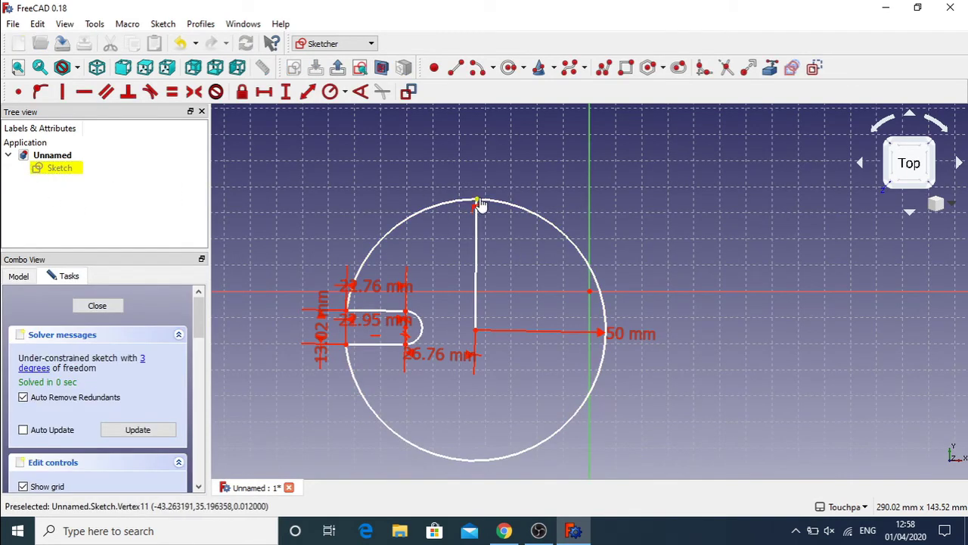
# - Add a 56.03 mm distance constraint between the line's upper endpoint and the notch arc's centre, and test it by moving the endpoint
pyautogui.moveTo(480, 204)
pyautogui.mouseDown()
pyautogui.moveTo(525, 214)
pyautogui.moveTo(467, 198)
pyautogui.moveTo(526, 229)
pyautogui.moveTo(460, 219)
pyautogui.moveTo(481, 213)
pyautogui.moveTo(547, 250)
pyautogui.moveTo(477, 201)
pyautogui.moveTo(472, 211)
pyautogui.mouseUp()
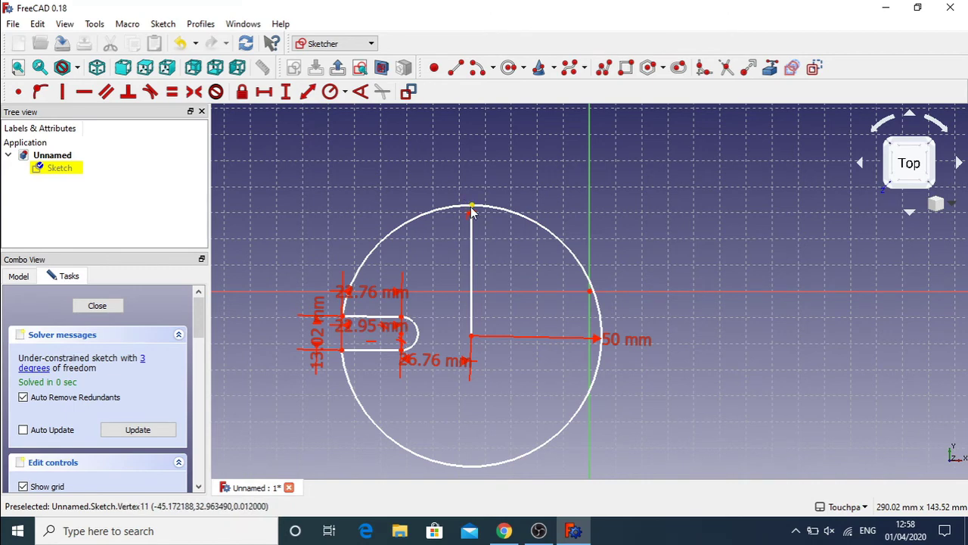
pyautogui.click(471, 207)
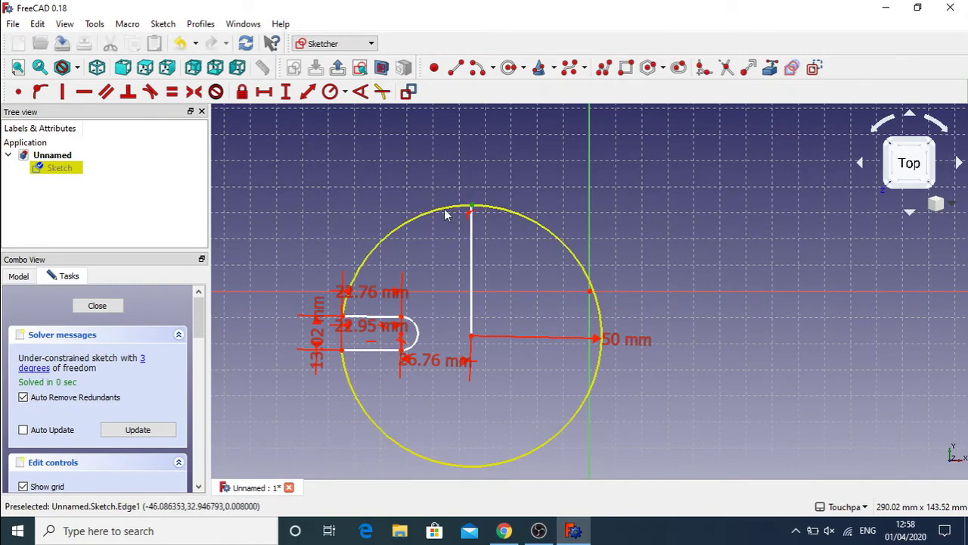
pyautogui.click(307, 91)
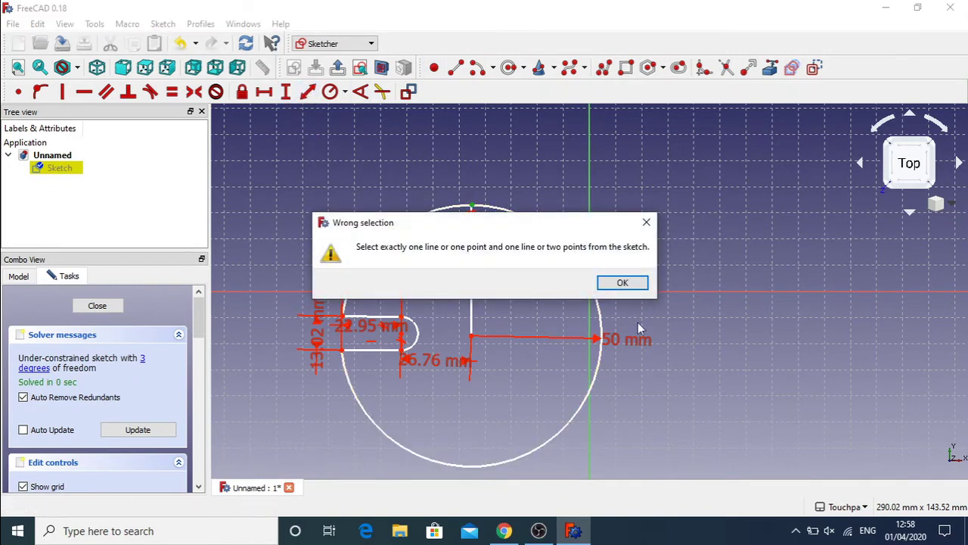
pyautogui.click(634, 288)
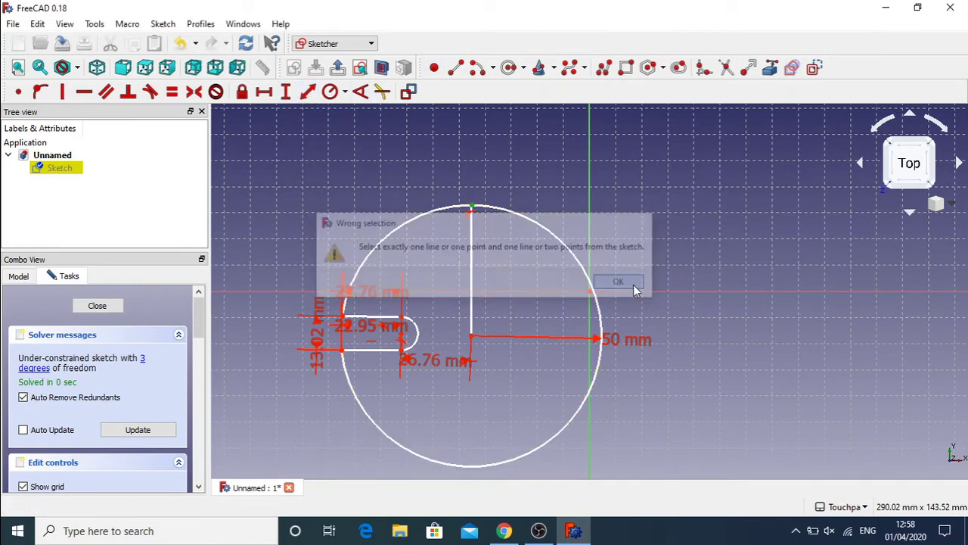
pyautogui.click(405, 341)
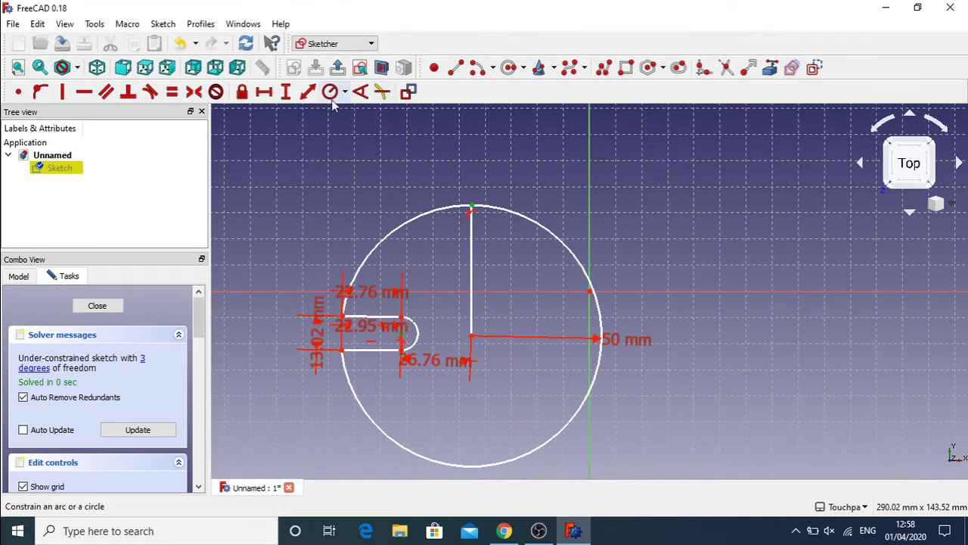
pyautogui.click(308, 91)
pyautogui.click(513, 294)
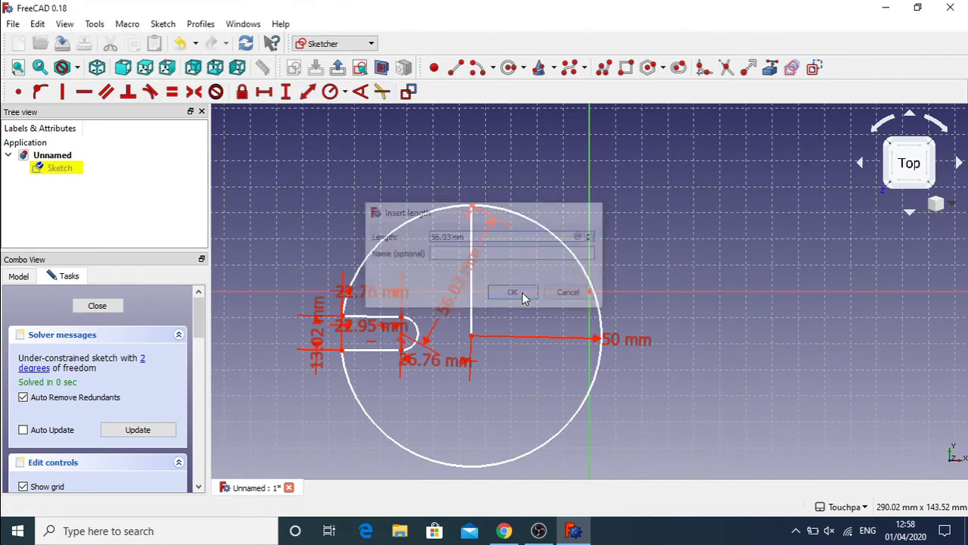
pyautogui.moveTo(472, 209)
pyautogui.mouseDown()
pyautogui.moveTo(522, 209)
pyautogui.moveTo(477, 153)
pyautogui.mouseUp()
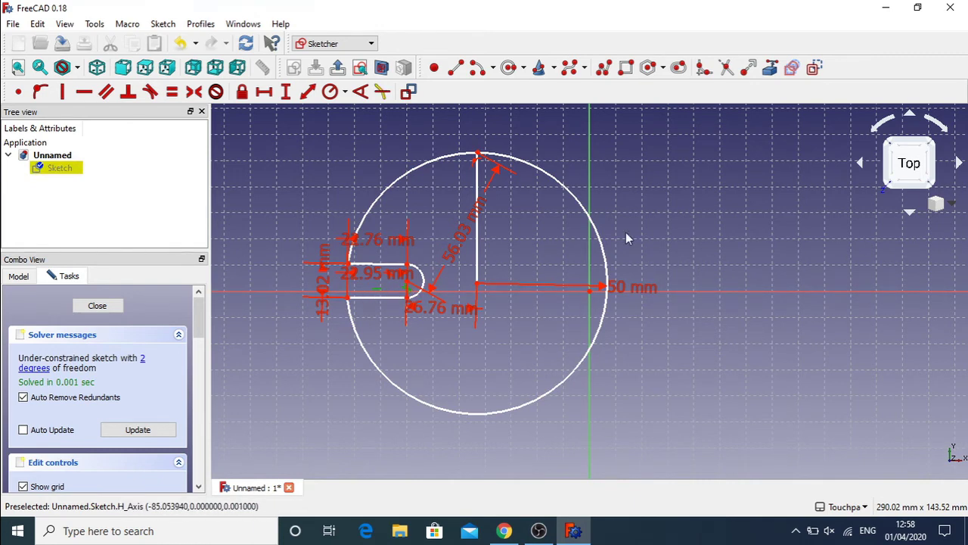
# - Undo the test moves, the endpoint-to-arc-centre distance and the constraint holding the line's upper endpoint on the circle
pyautogui.hotkey('ctrl', 'z')
pyautogui.hotkey('ctrl', 'z')
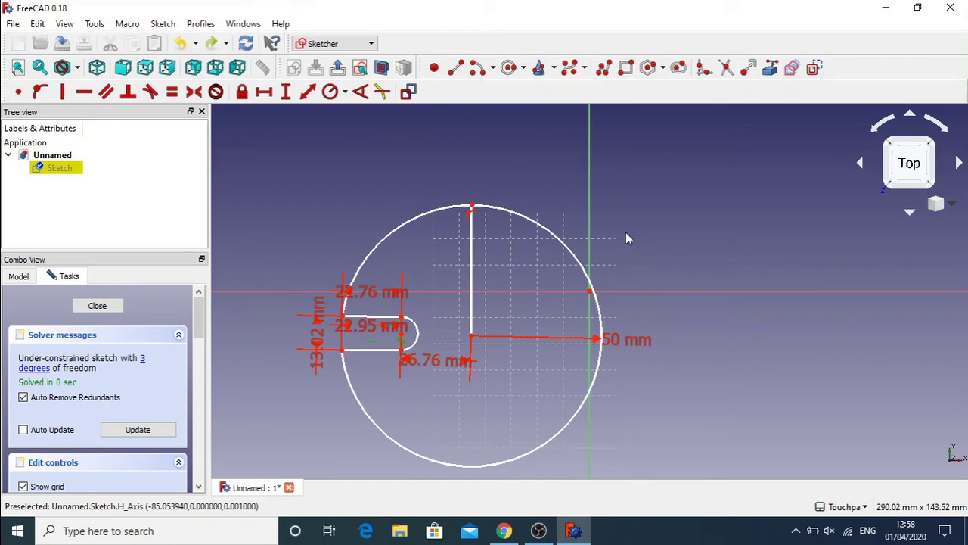
pyautogui.hotkey('ctrl', 'z')
pyautogui.hotkey('ctrl', 'z')
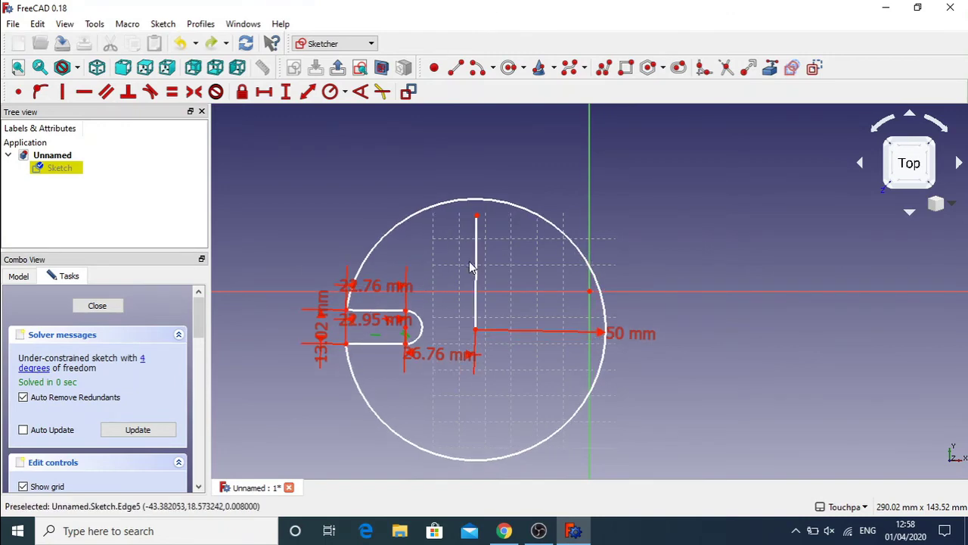
# - Remove the tangent constraint joining the notch arc to its lower line, and delete that line's horizontal constraint
pyautogui.hotkey('ctrl', 'z')
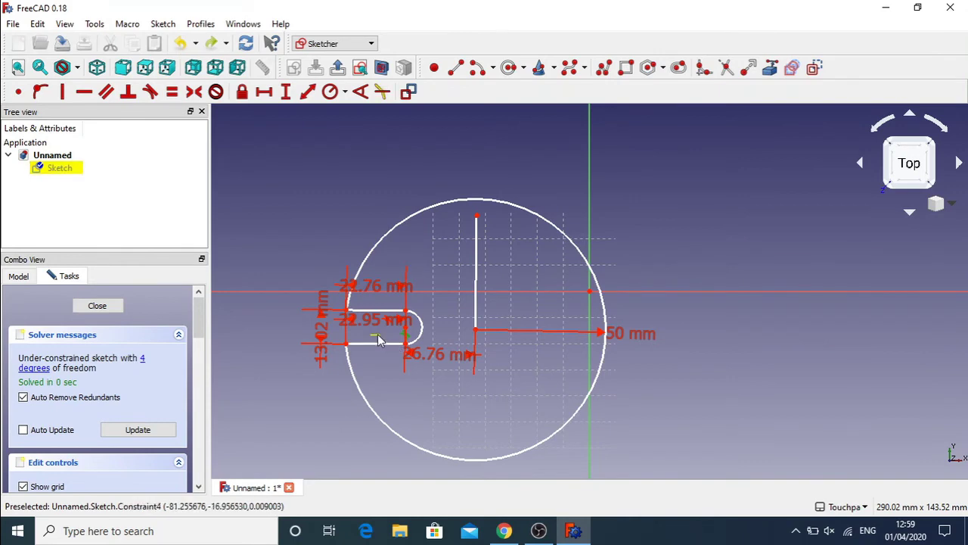
pyautogui.hotkey('ctrl', 'z')
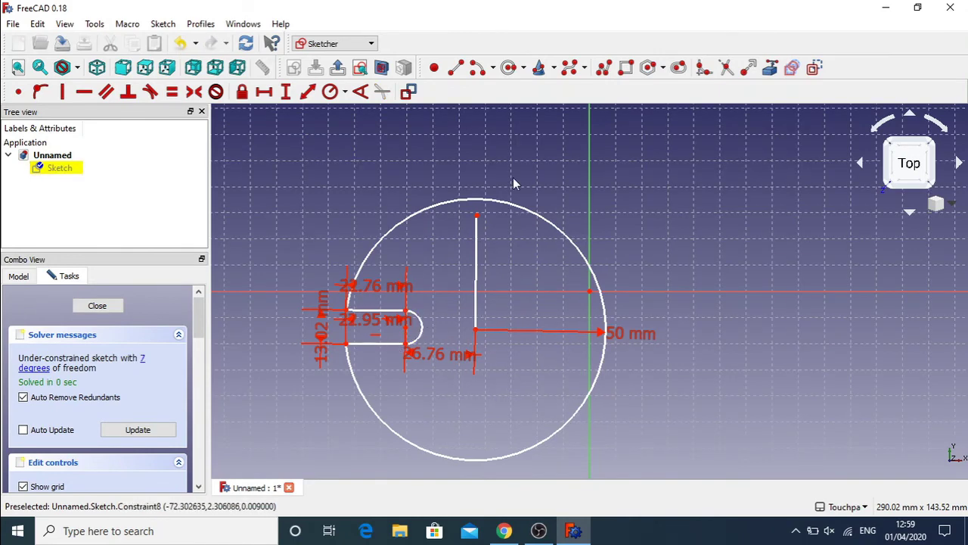
pyautogui.moveTo(476, 331)
pyautogui.mouseDown()
pyautogui.moveTo(519, 262)
pyautogui.moveTo(478, 337)
pyautogui.moveTo(516, 296)
pyautogui.mouseUp()
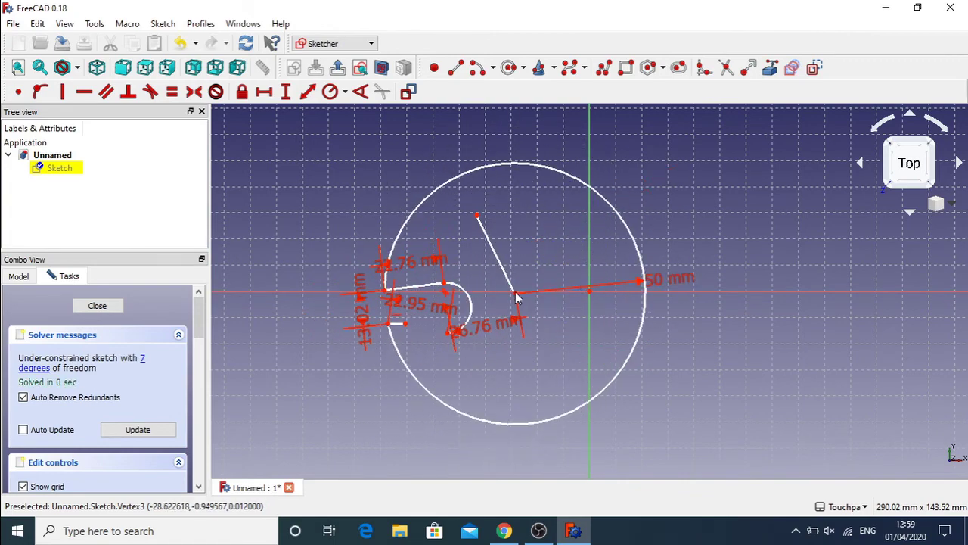
pyautogui.hotkey('ctrl', 'z')
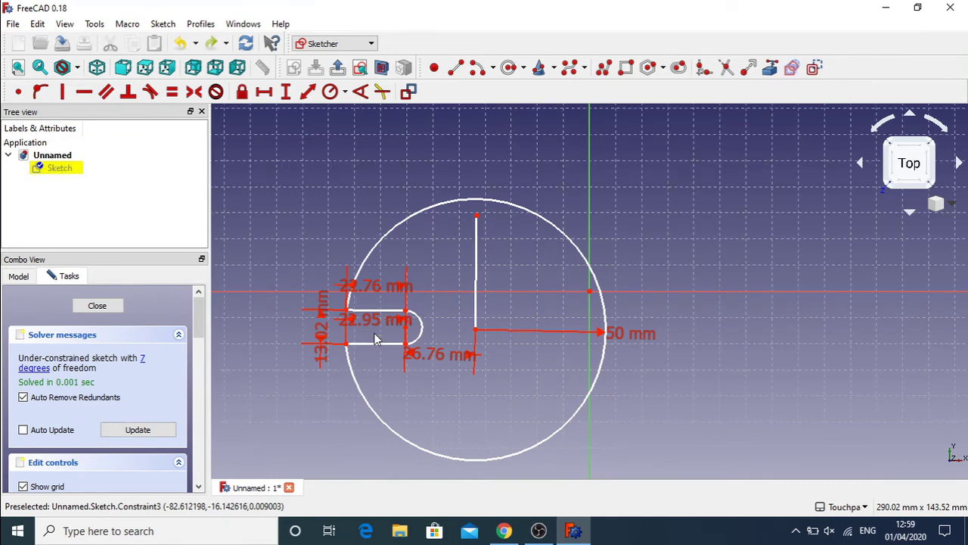
pyautogui.press('Delete')
# - Make the lower notch line's inner endpoint coincident with the arc's lower endpoint, then test the notch's movement and undo that move
pyautogui.click(347, 345)
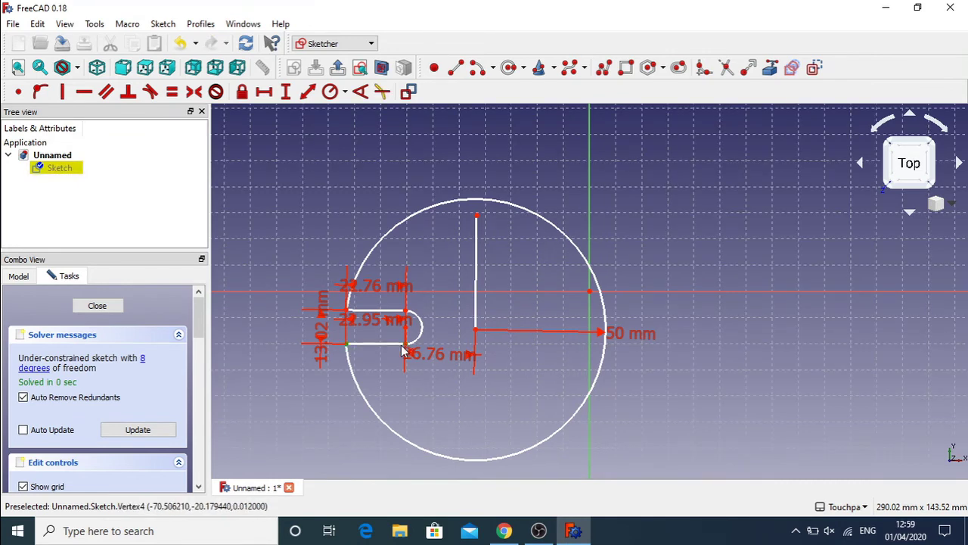
pyautogui.click(385, 363)
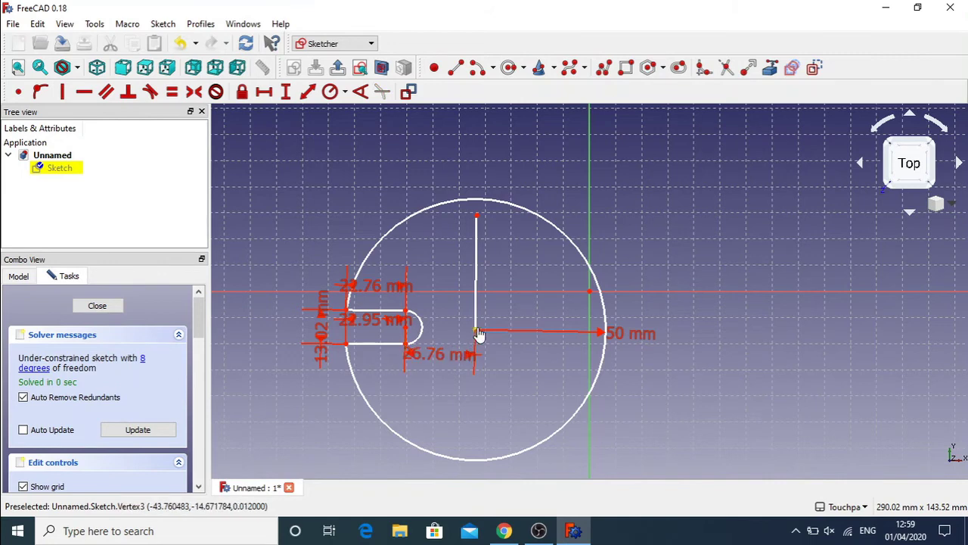
pyautogui.moveTo(479, 334)
pyautogui.mouseDown()
pyautogui.moveTo(512, 326)
pyautogui.moveTo(488, 324)
pyautogui.moveTo(485, 334)
pyautogui.moveTo(483, 326)
pyautogui.mouseUp()
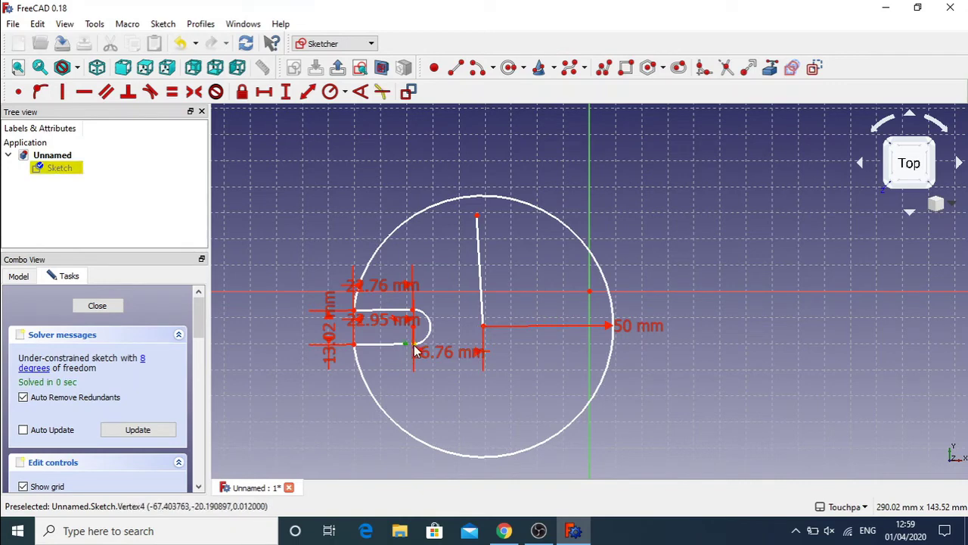
pyautogui.click(18, 92)
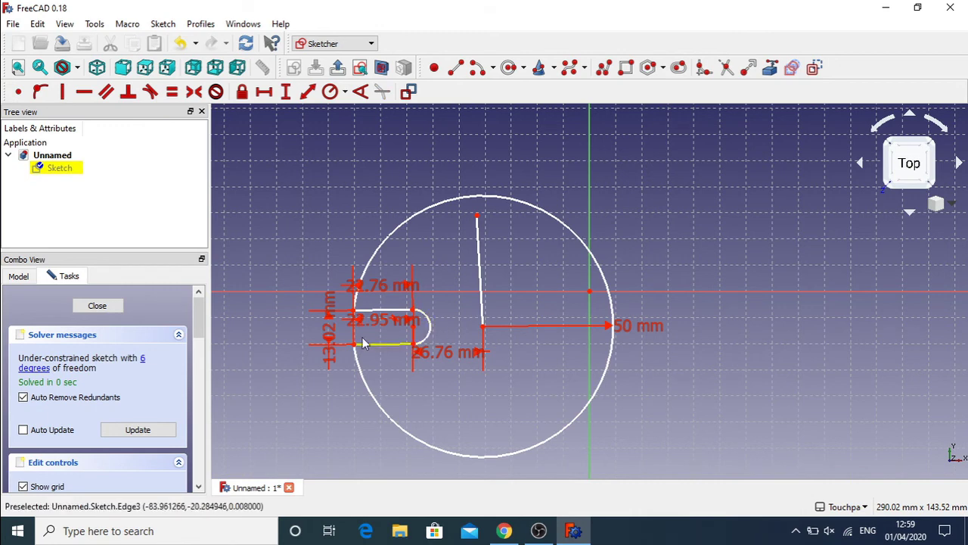
pyautogui.moveTo(354, 316); pyautogui.dragTo(392, 249)
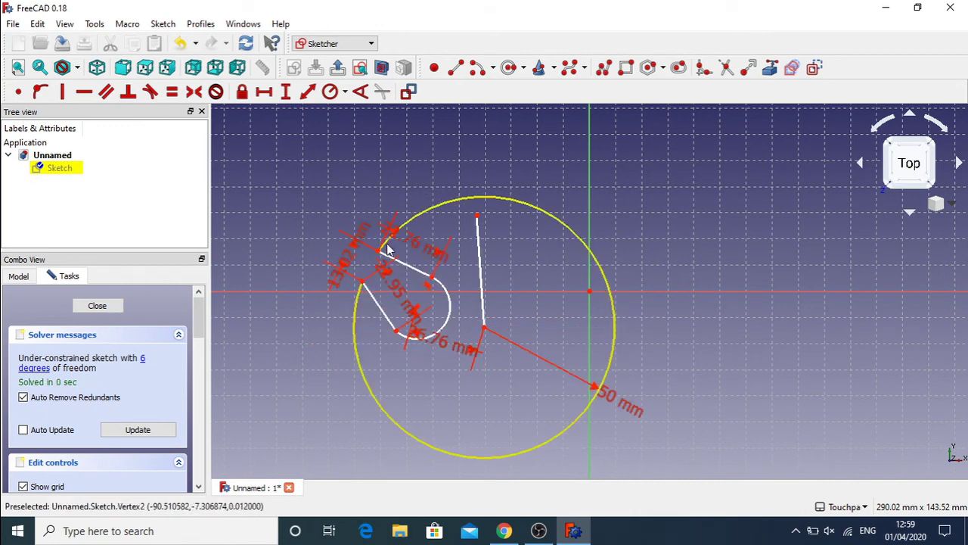
pyautogui.hotkey('ctrl', 'z')
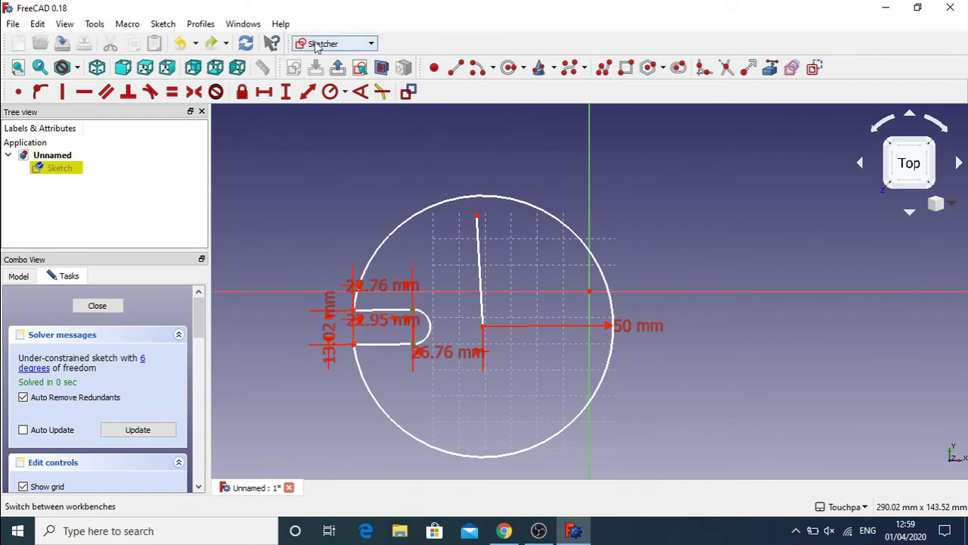
# - Add a 13.24 mm distance constraint between the notch arc's two endpoints and pull the notch's upper opening corner slightly down and left
pyautogui.click(308, 91)
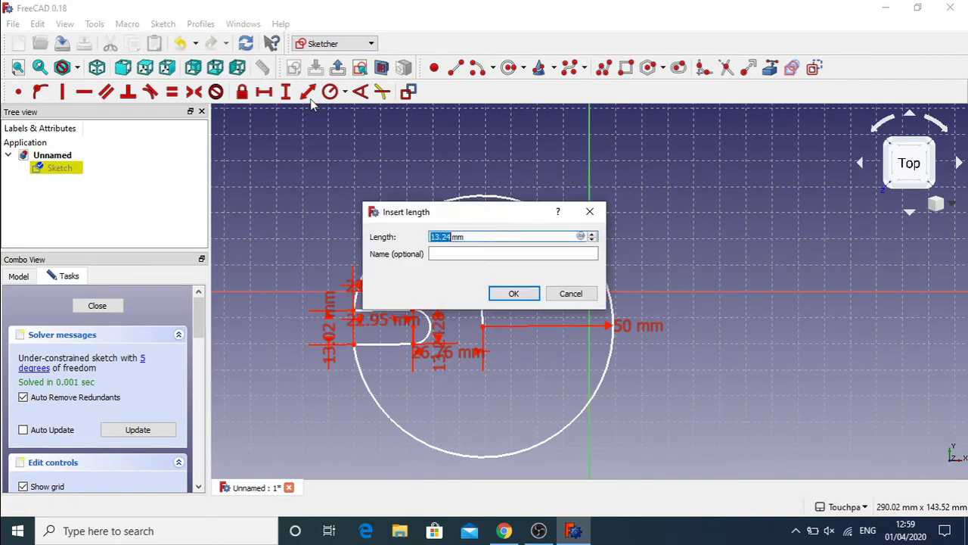
pyautogui.click(522, 297)
pyautogui.moveTo(354, 314)
pyautogui.mouseDown()
pyautogui.moveTo(385, 234)
pyautogui.moveTo(335, 325)
pyautogui.moveTo(399, 255)
pyautogui.moveTo(369, 356)
pyautogui.moveTo(368, 305)
pyautogui.moveTo(349, 332)
pyautogui.moveTo(340, 325)
pyautogui.mouseUp()
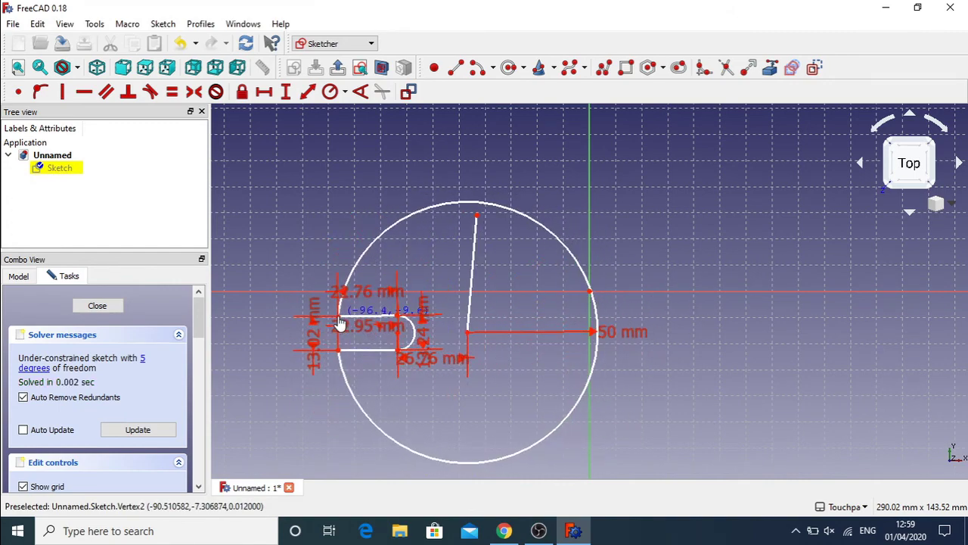
# - Move the near-vertical line's upper endpoint close to the top of the circle and constrain it onto the circle
pyautogui.moveTo(469, 214); pyautogui.dragTo(465, 209)
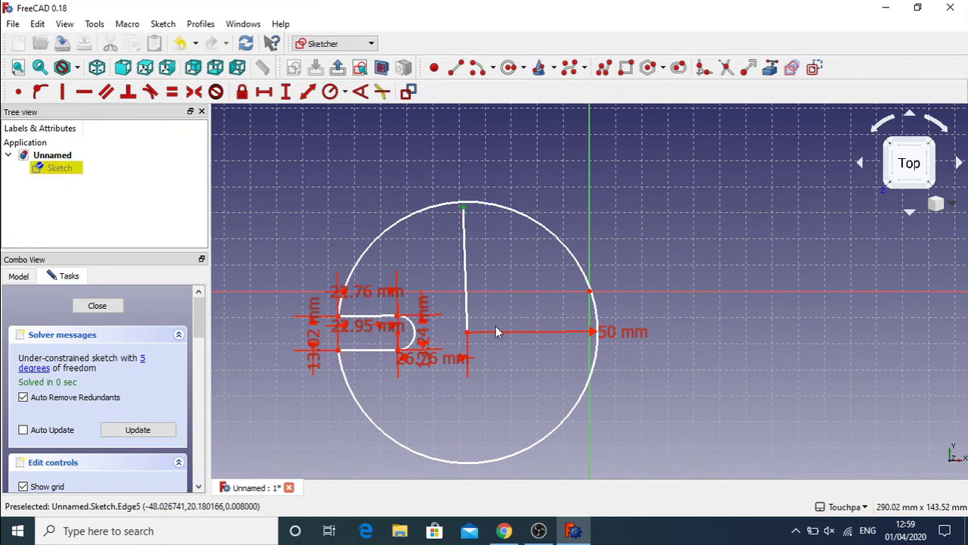
pyautogui.click(40, 92)
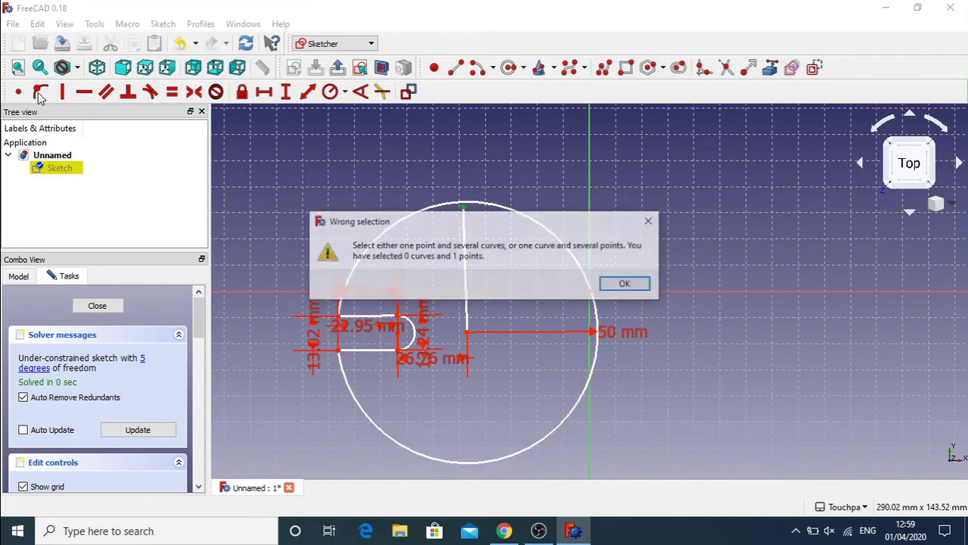
pyautogui.click(640, 284)
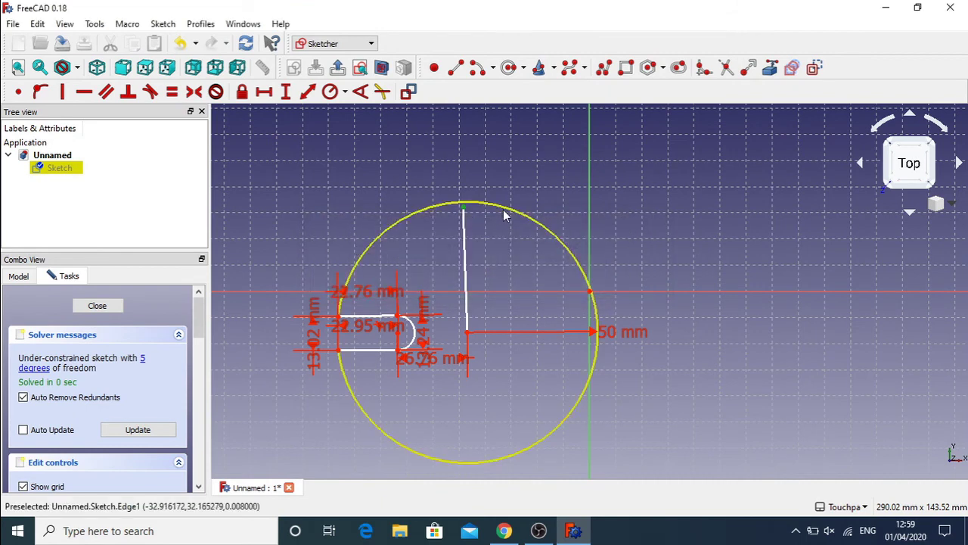
pyautogui.click(505, 211)
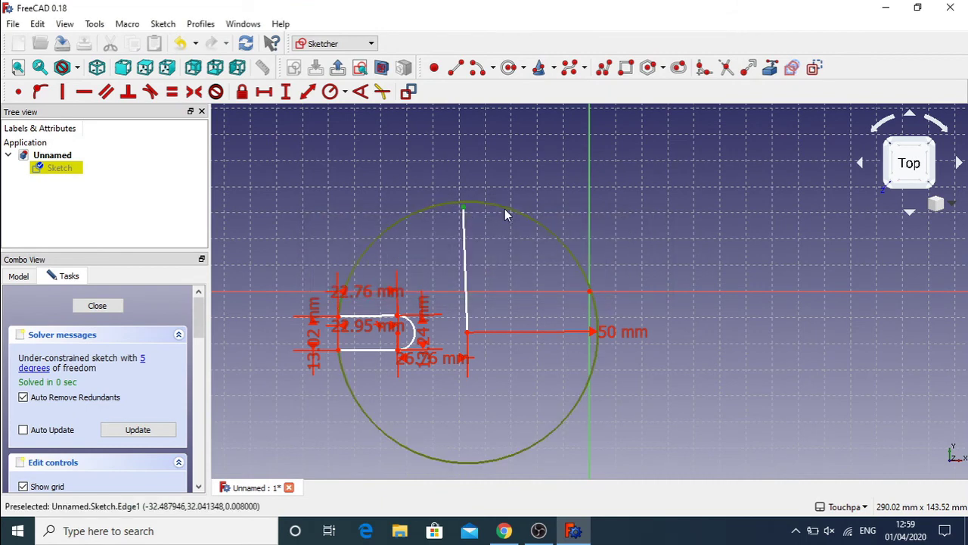
pyautogui.click(40, 92)
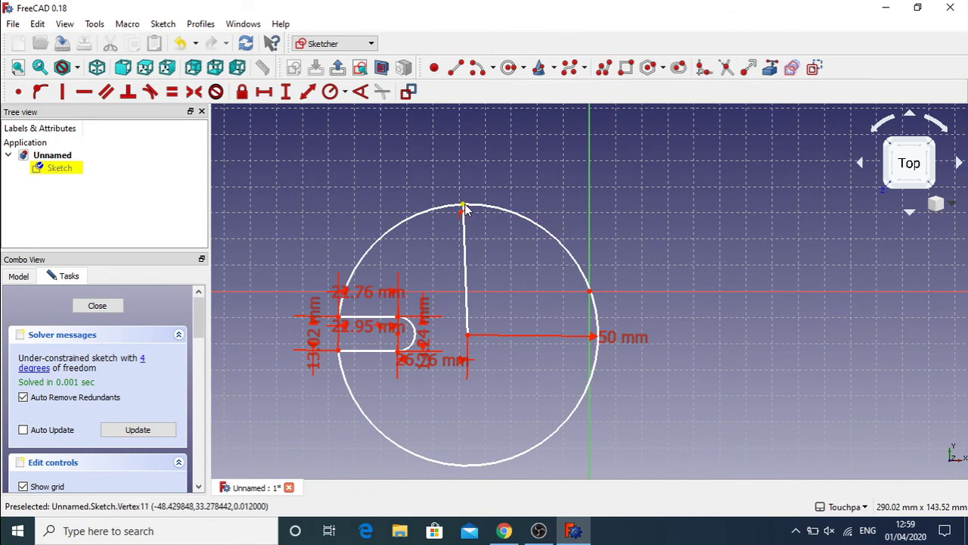
pyautogui.moveTo(463, 208)
pyautogui.mouseDown()
pyautogui.moveTo(506, 211)
pyautogui.moveTo(464, 208)
pyautogui.mouseUp()
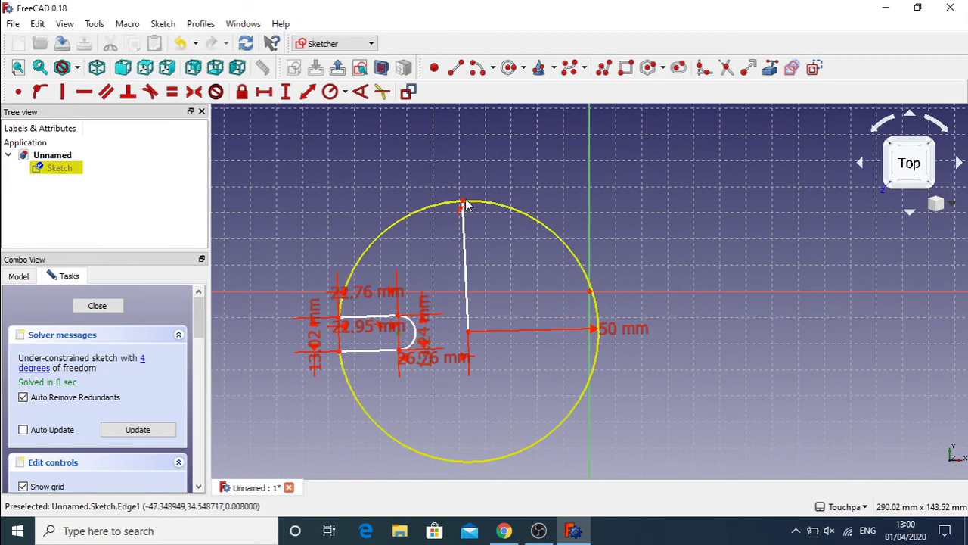
# - Add a 56.13 mm distance constraint between the line's upper endpoint and the notch arc's centre
pyautogui.click(466, 234)
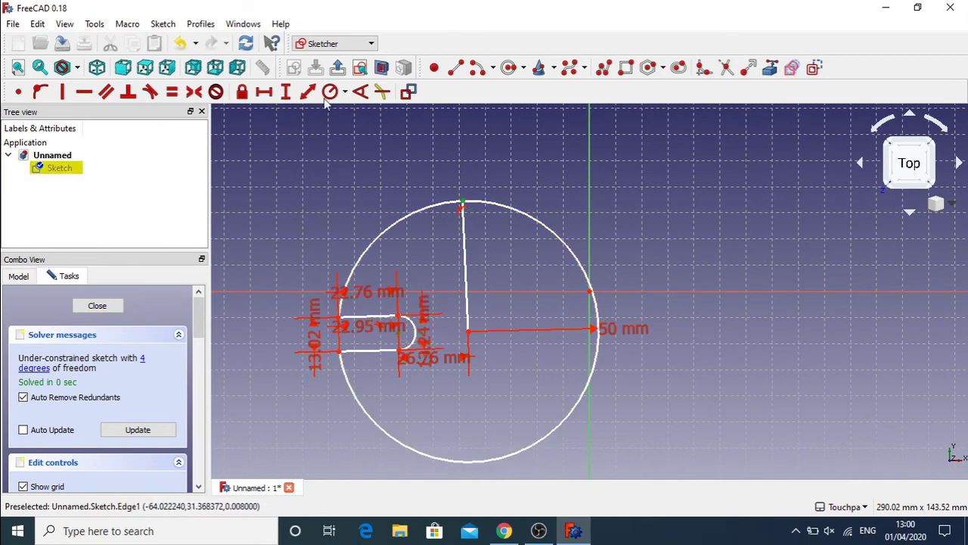
pyautogui.click(307, 92)
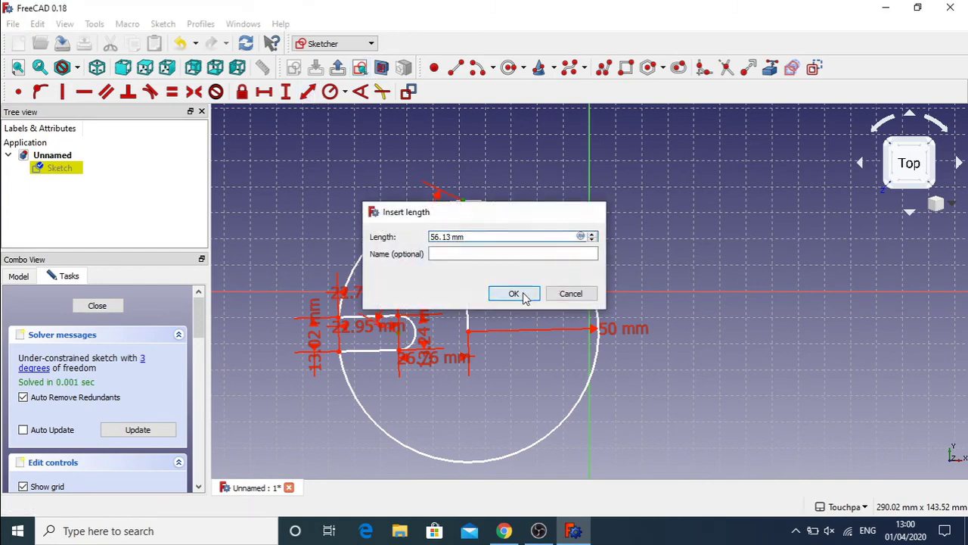
pyautogui.click(521, 295)
# - Rotate and move the constrained notched circle by pulling on the line's upper endpoint and the circle's centre until the line is nearly vertical
pyautogui.moveTo(466, 208)
pyautogui.mouseDown()
pyautogui.moveTo(514, 215)
pyautogui.moveTo(623, 305)
pyautogui.moveTo(393, 187)
pyautogui.mouseUp()
pyautogui.moveTo(510, 169); pyautogui.dragTo(520, 209)
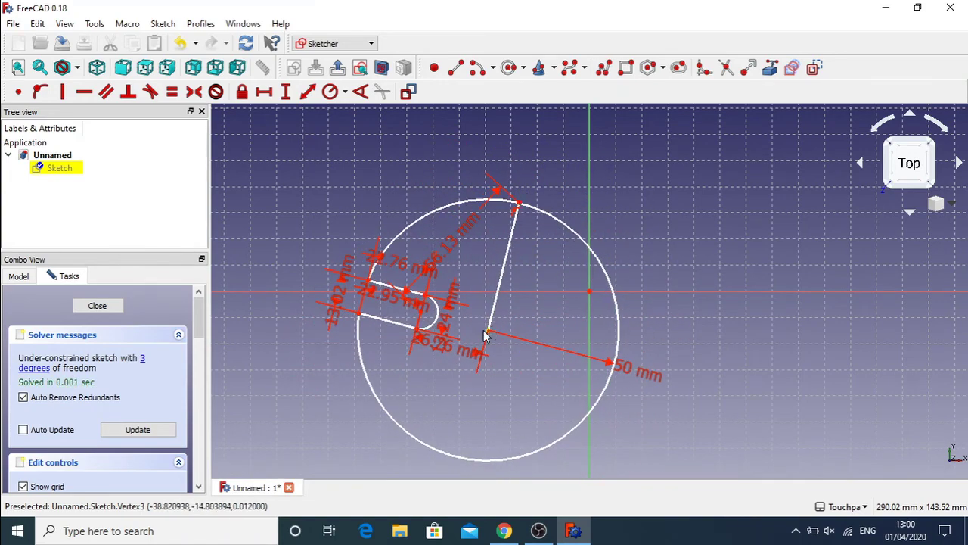
pyautogui.moveTo(487, 333); pyautogui.dragTo(441, 277)
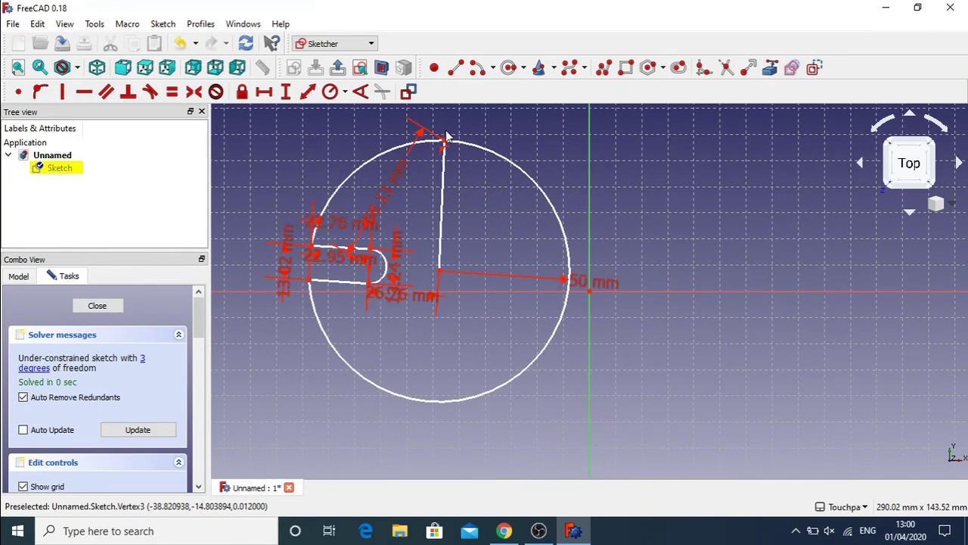
pyautogui.moveTo(446, 144)
pyautogui.mouseDown()
pyautogui.moveTo(573, 245)
pyautogui.moveTo(447, 164)
pyautogui.moveTo(573, 274)
pyautogui.moveTo(426, 162)
pyautogui.moveTo(456, 164)
pyautogui.moveTo(441, 156)
pyautogui.mouseUp()
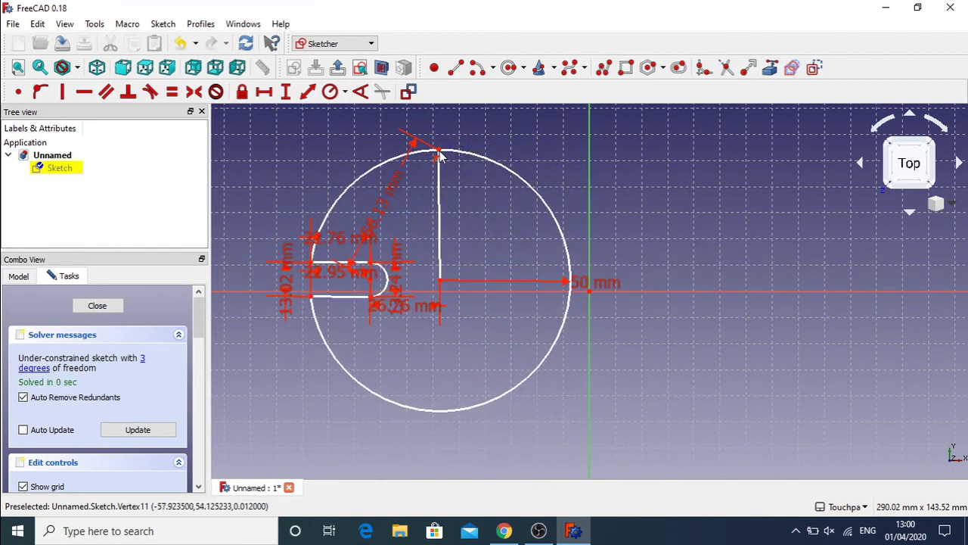